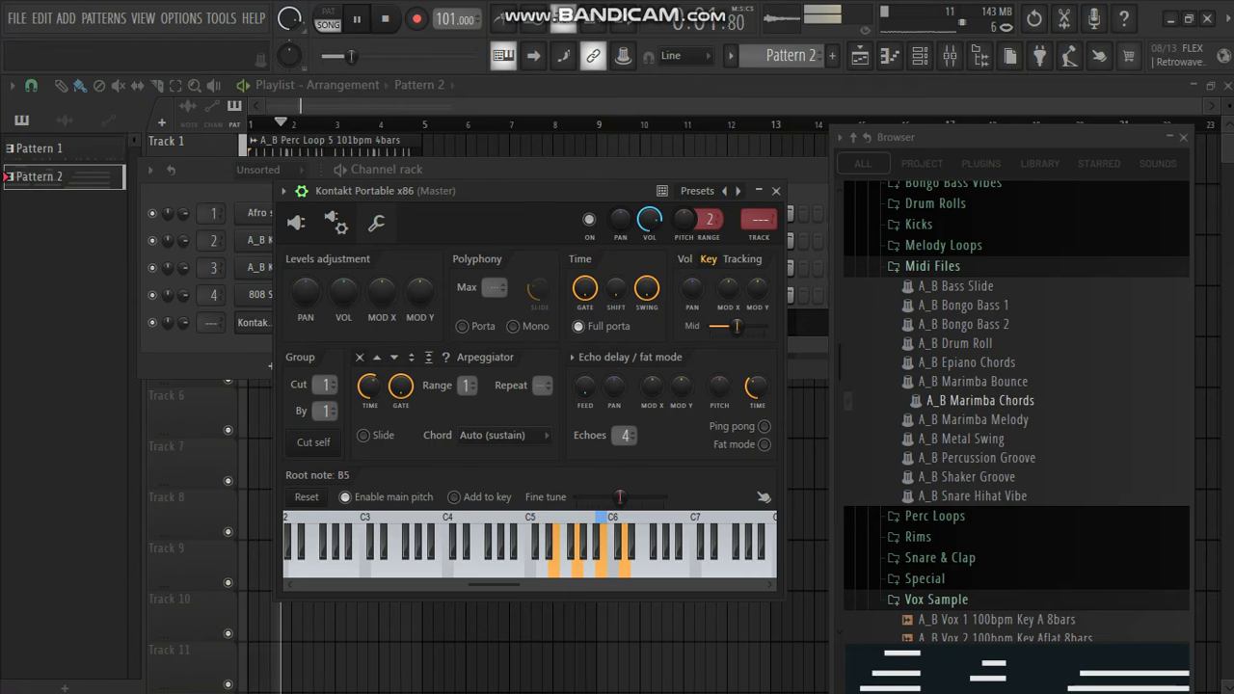
- Open the Kontakt Portable x86 piano roll and add A6 and G6 melody notes after the two chords in bar 1
{"action": "left_click", "coordinate": [249, 367]}
{"action": "key", "text": "F7"}
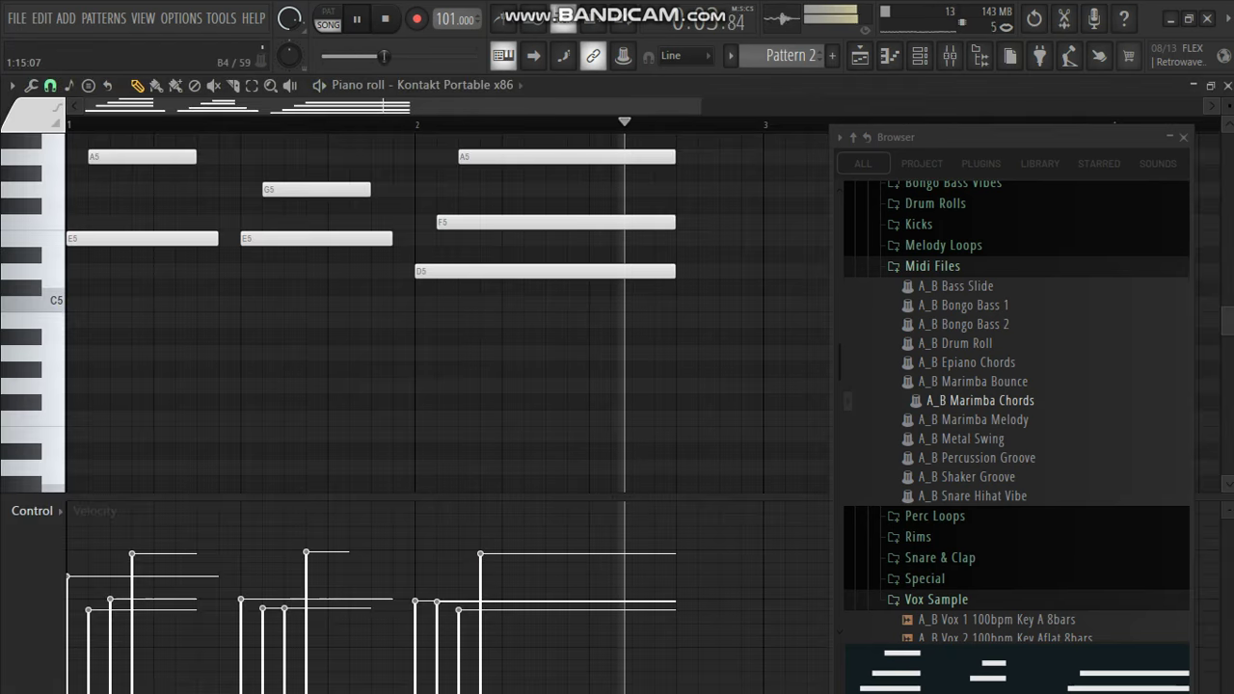
{"action": "scroll", "coordinate": [378, 321], "scroll_direction": "up", "scroll_amount": 4}
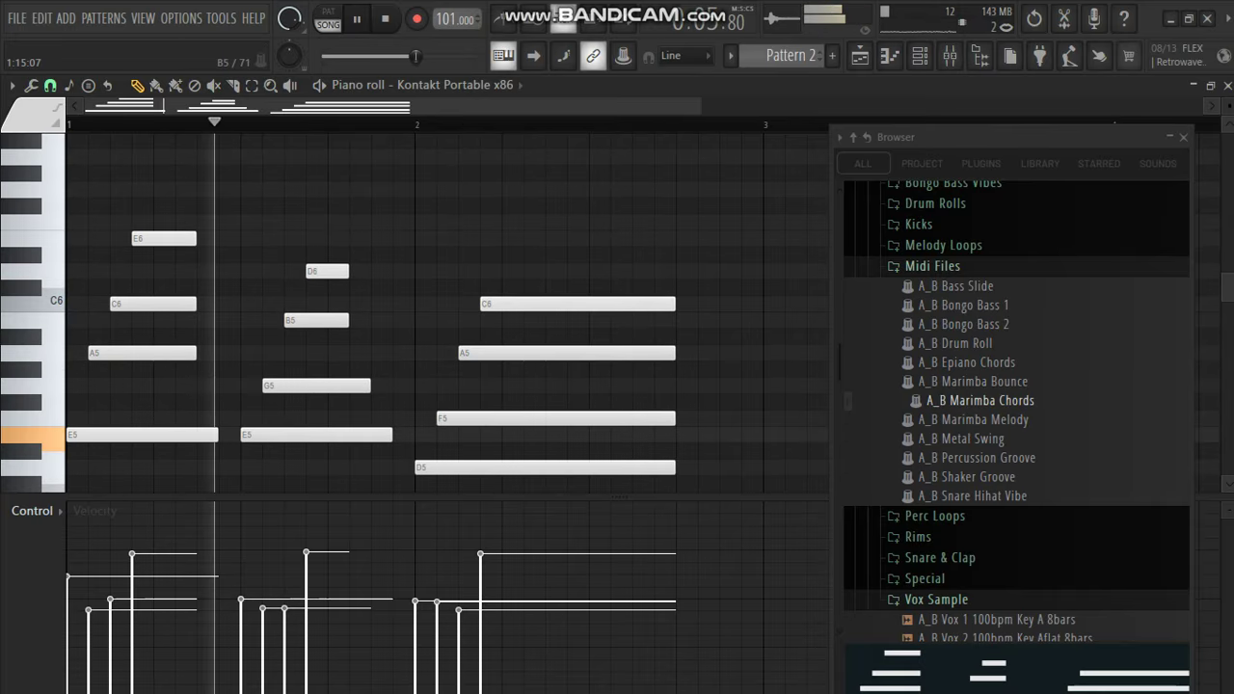
{"action": "key", "text": "space"}
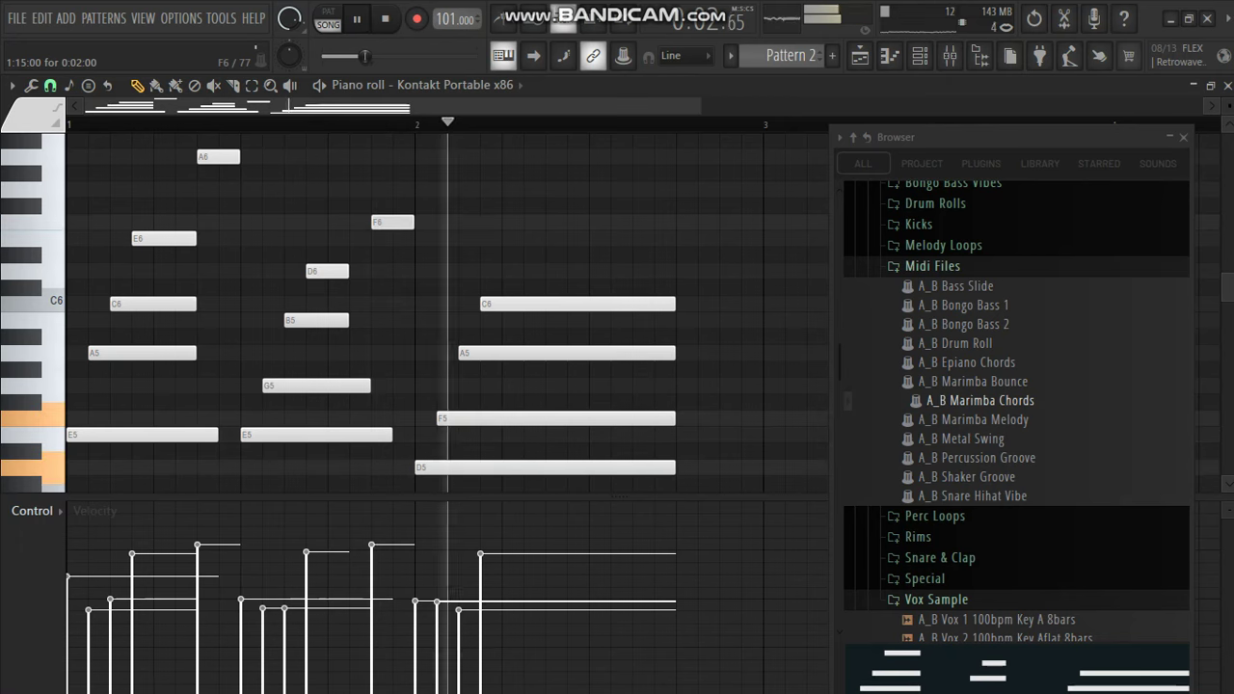
{"action": "left_click_drag", "start_coordinate": [392, 222], "coordinate": [392, 206]}
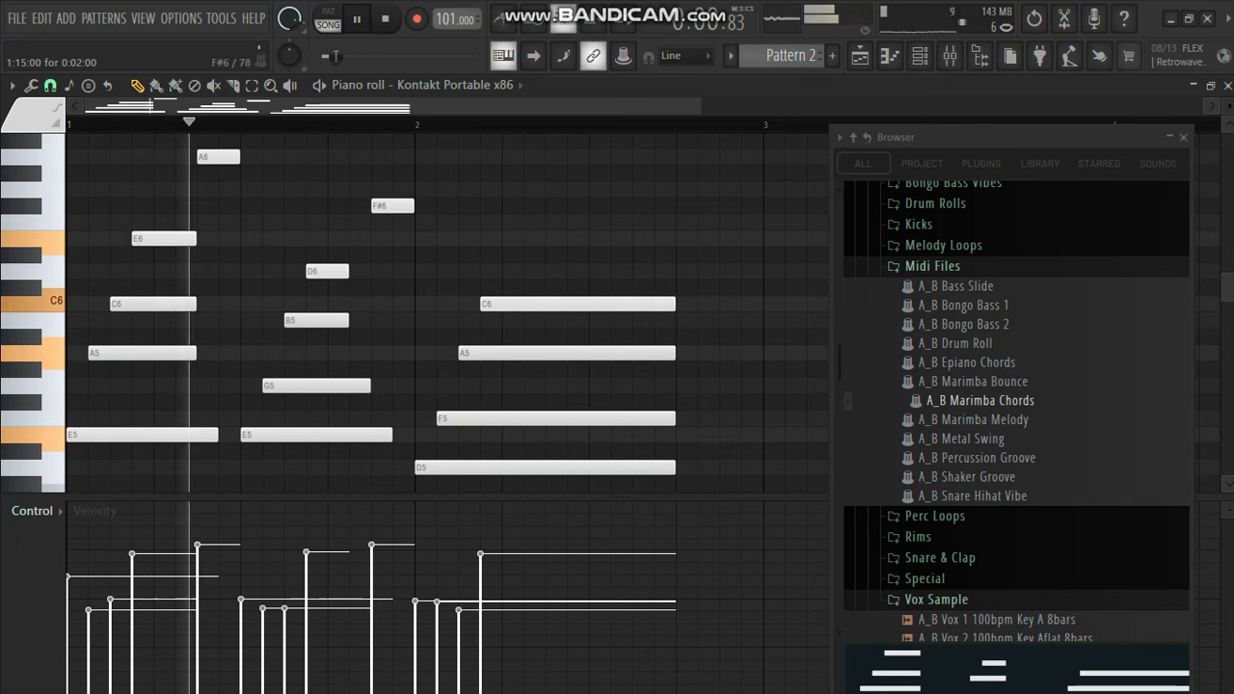
{"action": "key", "text": "space"}
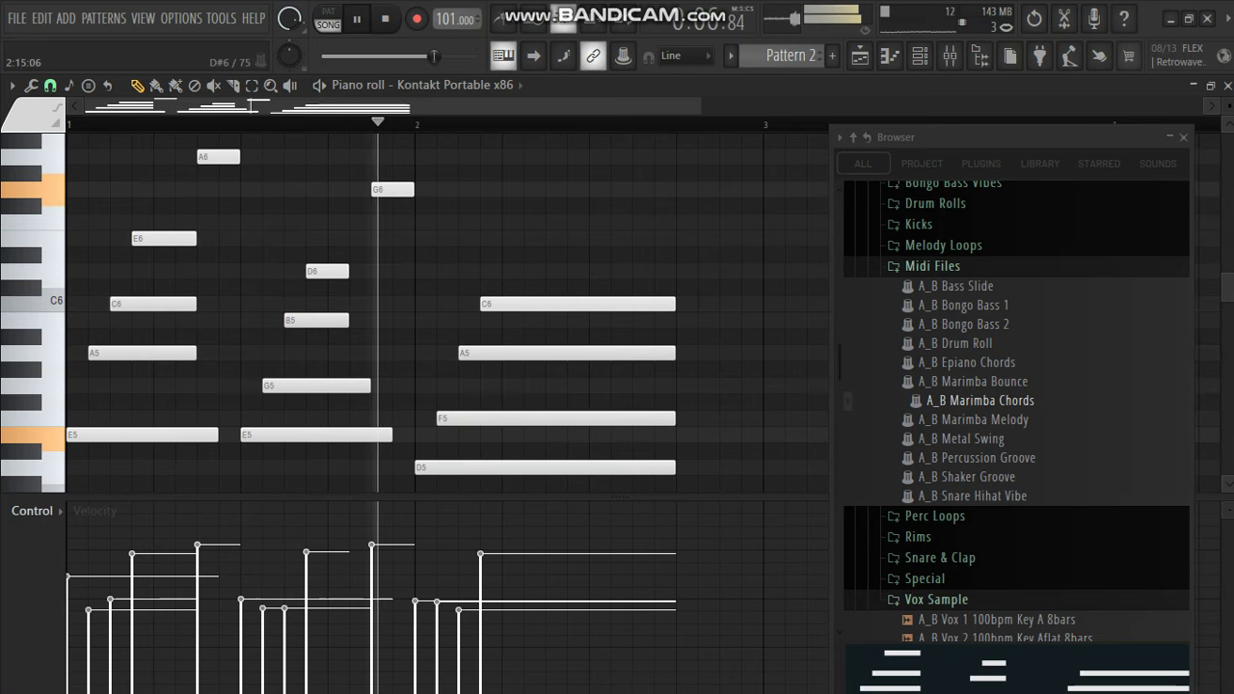
- Add a closing run of E6, C6 and D6 notes at the end of bar 2, following the long chord
{"action": "left_click", "coordinate": [723, 255]}
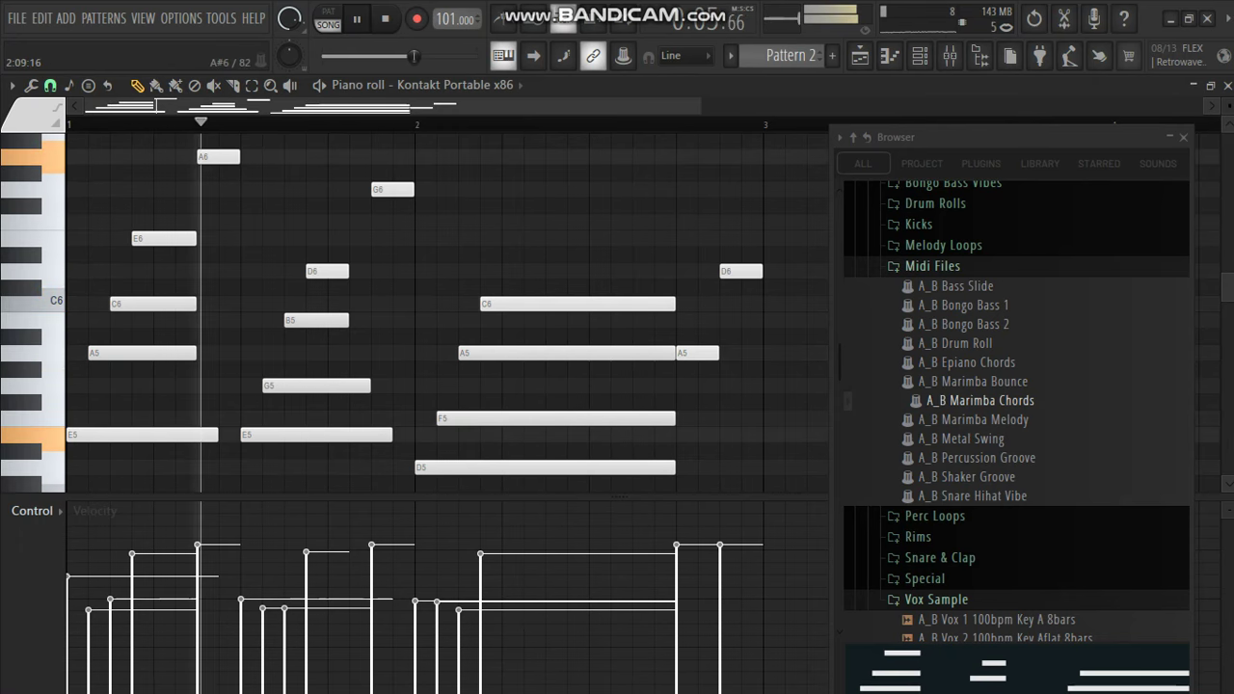
{"action": "left_click_drag", "start_coordinate": [741, 271], "coordinate": [741, 385]}
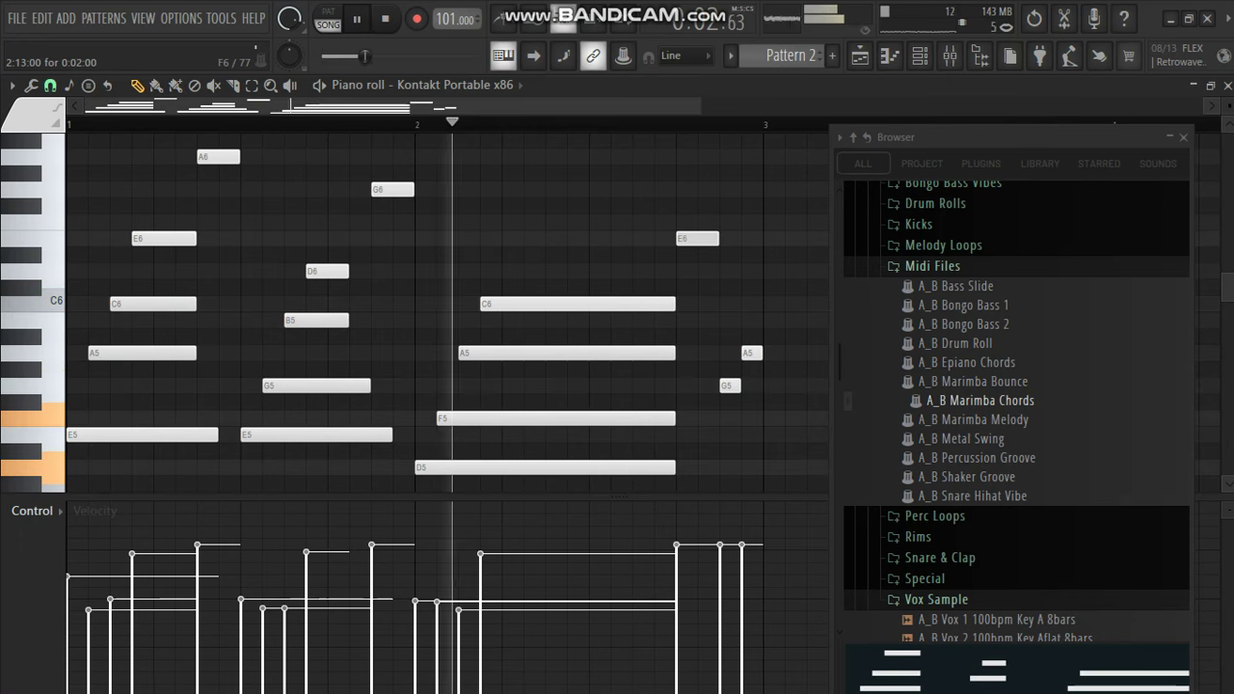
{"action": "left_click_drag", "start_coordinate": [700, 222], "coordinate": [700, 239]}
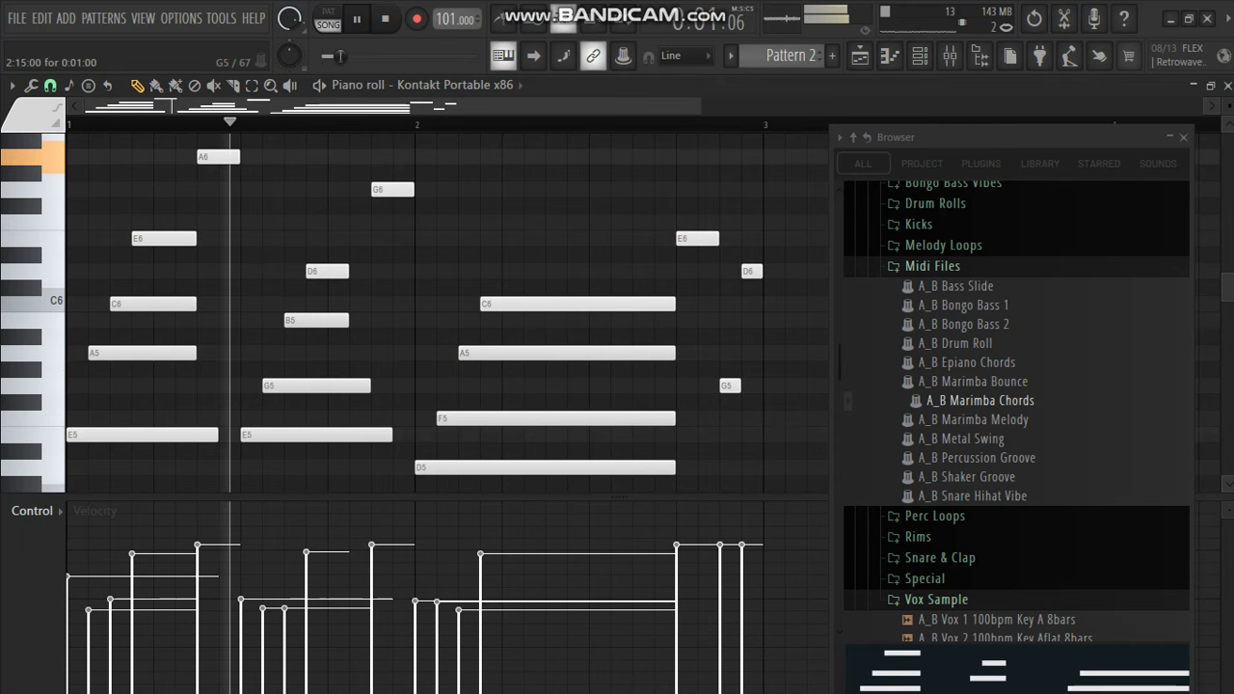
{"action": "left_click_drag", "start_coordinate": [730, 385], "coordinate": [729, 254]}
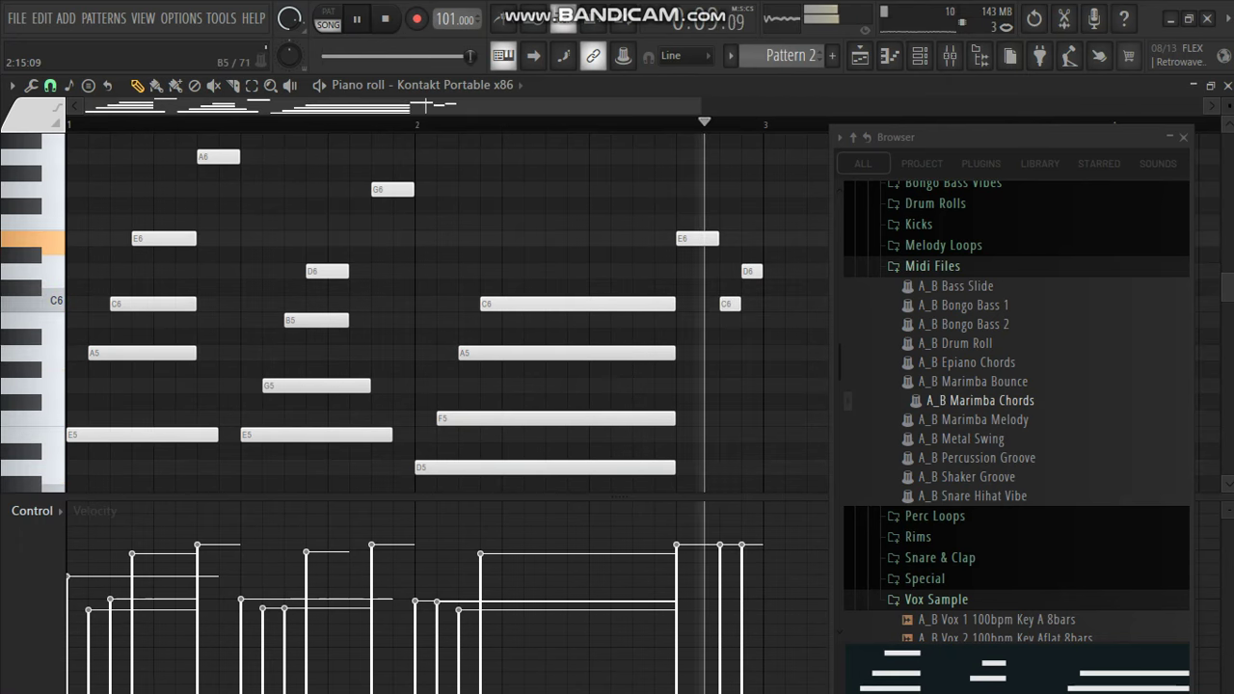
- Lower the velocity of the three closing notes and of the added G6 and A6 melody notes
{"action": "left_click_drag", "start_coordinate": [764, 214], "coordinate": [680, 325]}
{"action": "mouse_move", "coordinate": [720, 569]}
{"action": "left_mouse_down"}
{"action": "mouse_move", "coordinate": [720, 601]}
{"action": "mouse_move", "coordinate": [743, 570]}
{"action": "left_mouse_up"}
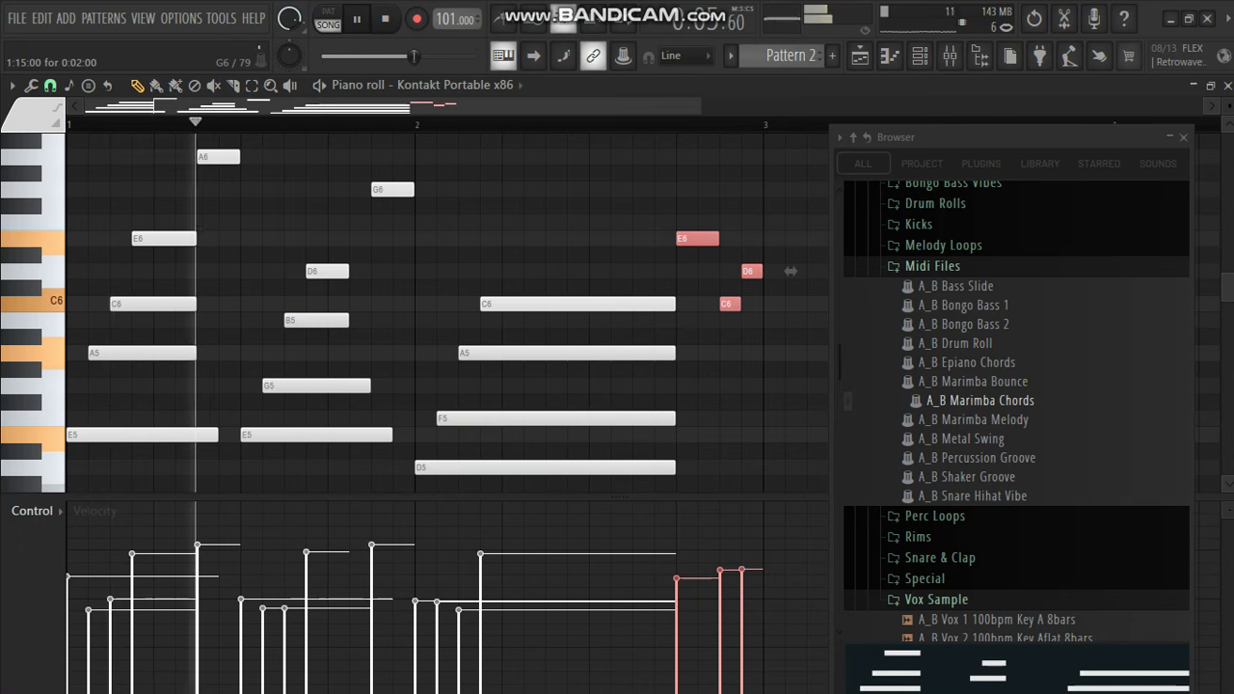
{"action": "left_click", "coordinate": [393, 190], "text": "ctrl"}
{"action": "left_click_drag", "start_coordinate": [374, 579], "coordinate": [359, 579]}
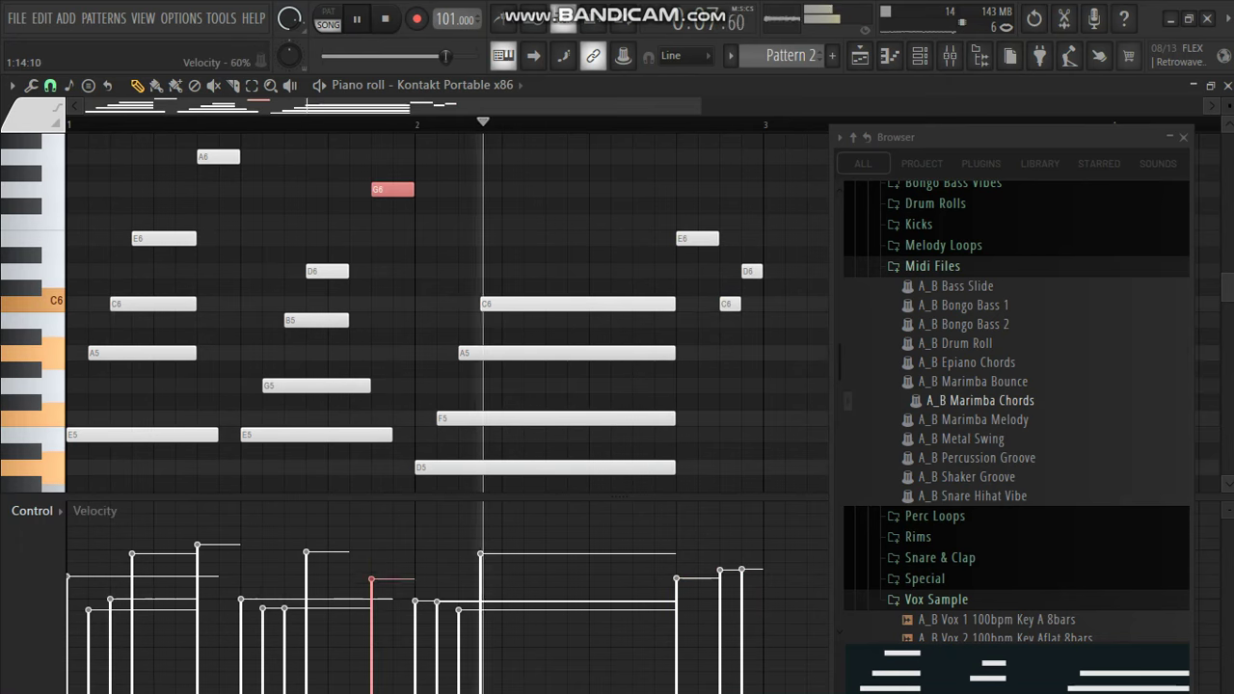
{"action": "left_click", "coordinate": [229, 157], "text": "ctrl"}
{"action": "left_click", "coordinate": [204, 572]}
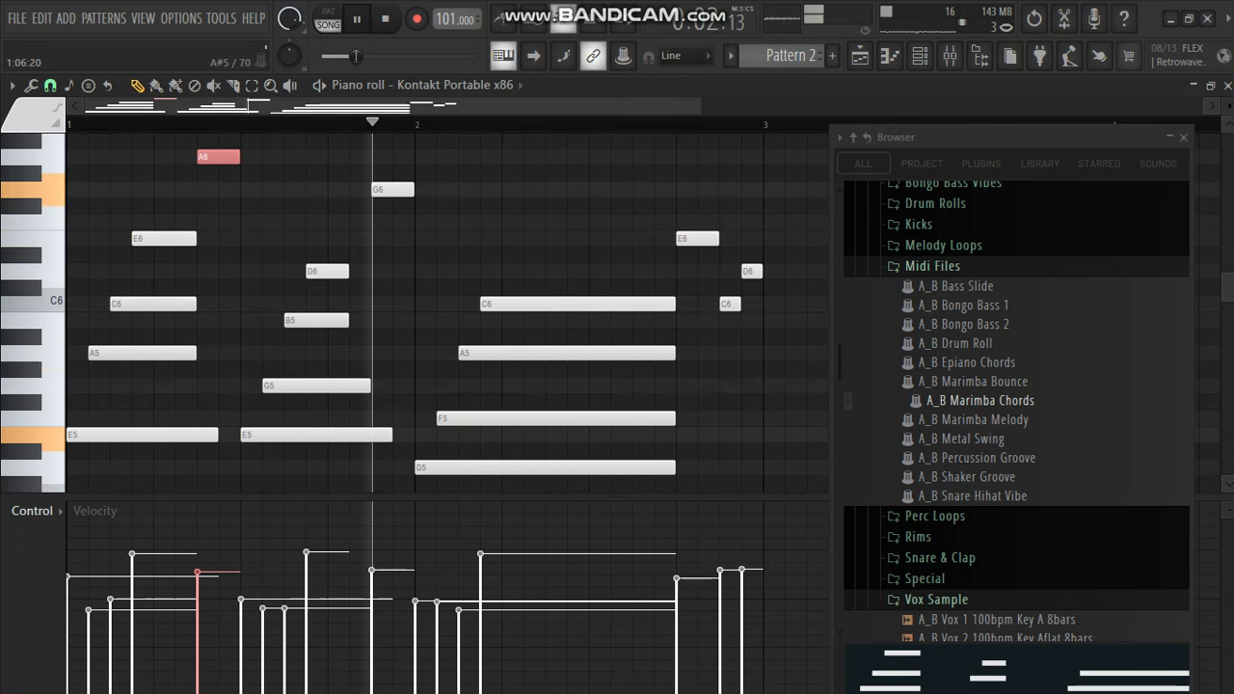
- Raise the second note of each chord (A5, G5 and F5) by one octave
{"action": "left_click", "coordinate": [140, 353], "text": "ctrl"}
{"action": "left_click_drag", "start_coordinate": [288, 369], "coordinate": [340, 402]}
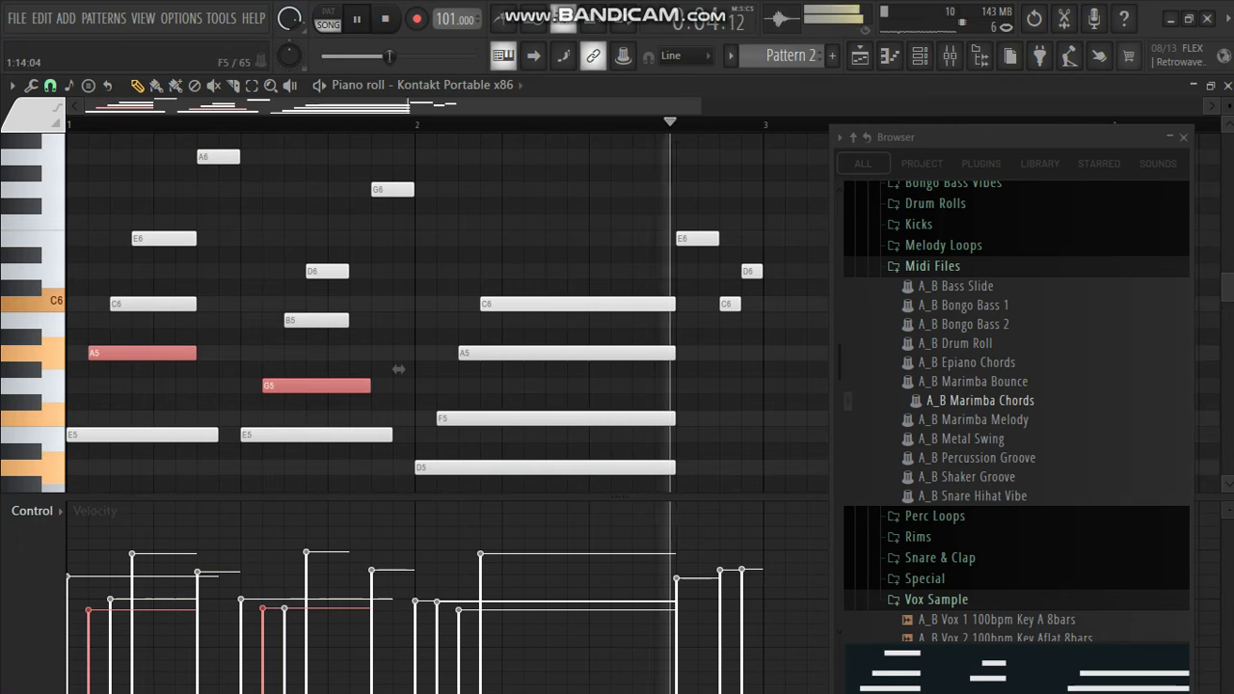
{"action": "left_click_drag", "start_coordinate": [461, 402], "coordinate": [493, 435]}
{"action": "key", "text": "ctrl+Up"}
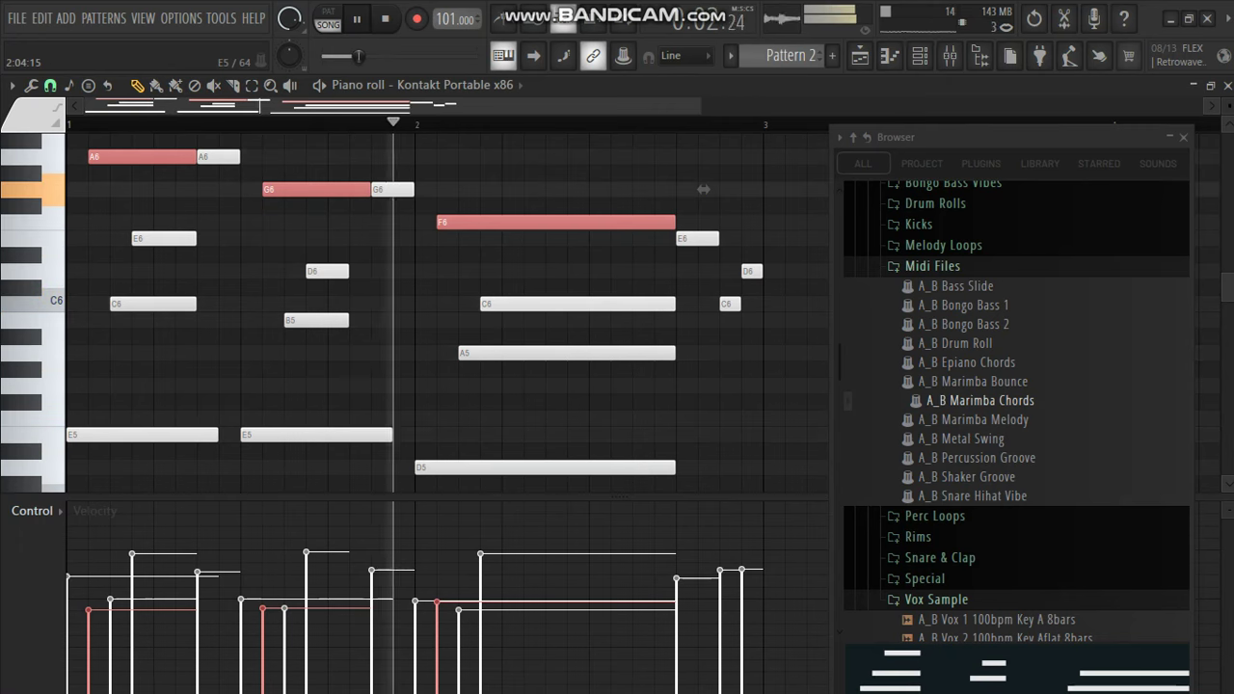
- Try raising the third note of each chord (C6, B5 and A5) by one octave and play the pattern
{"action": "left_click_drag", "start_coordinate": [505, 336], "coordinate": [515, 370]}
{"action": "left_click_drag", "start_coordinate": [179, 297], "coordinate": [176, 328]}
{"action": "left_click_drag", "start_coordinate": [302, 297], "coordinate": [296, 324]}
{"action": "key", "text": "space"}
{"action": "key", "text": "ctrl+Up"}
{"action": "scroll", "coordinate": [704, 165], "scroll_direction": "up", "scroll_amount": 1}
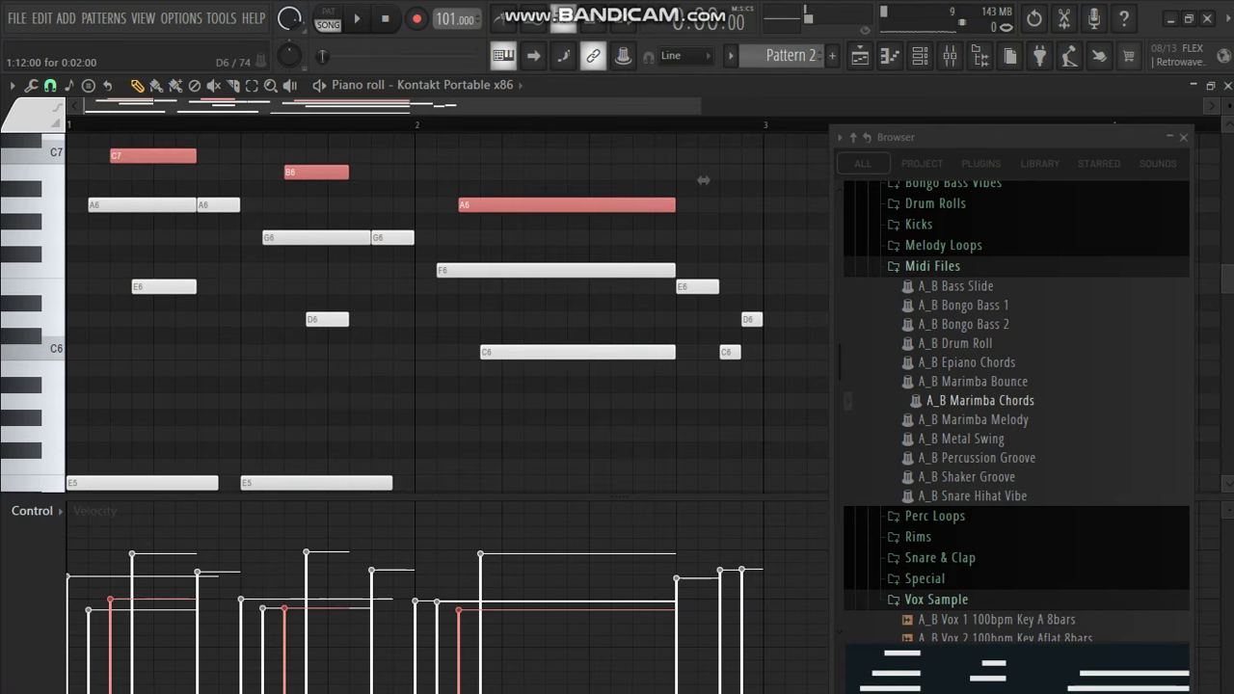
{"action": "key", "text": "space"}
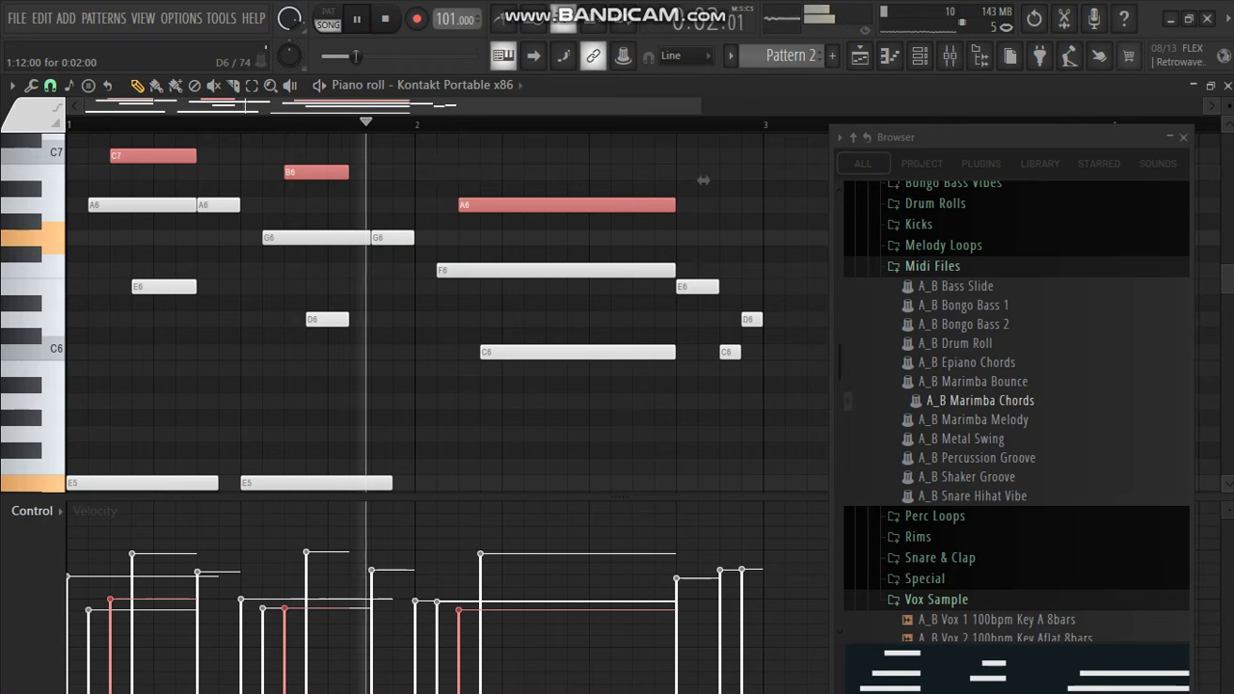
- Deselect the notes and transpose the whole pattern down one octave
{"action": "scroll", "coordinate": [704, 228], "scroll_direction": "up", "scroll_amount": 3}
{"action": "key", "text": "ctrl+d"}
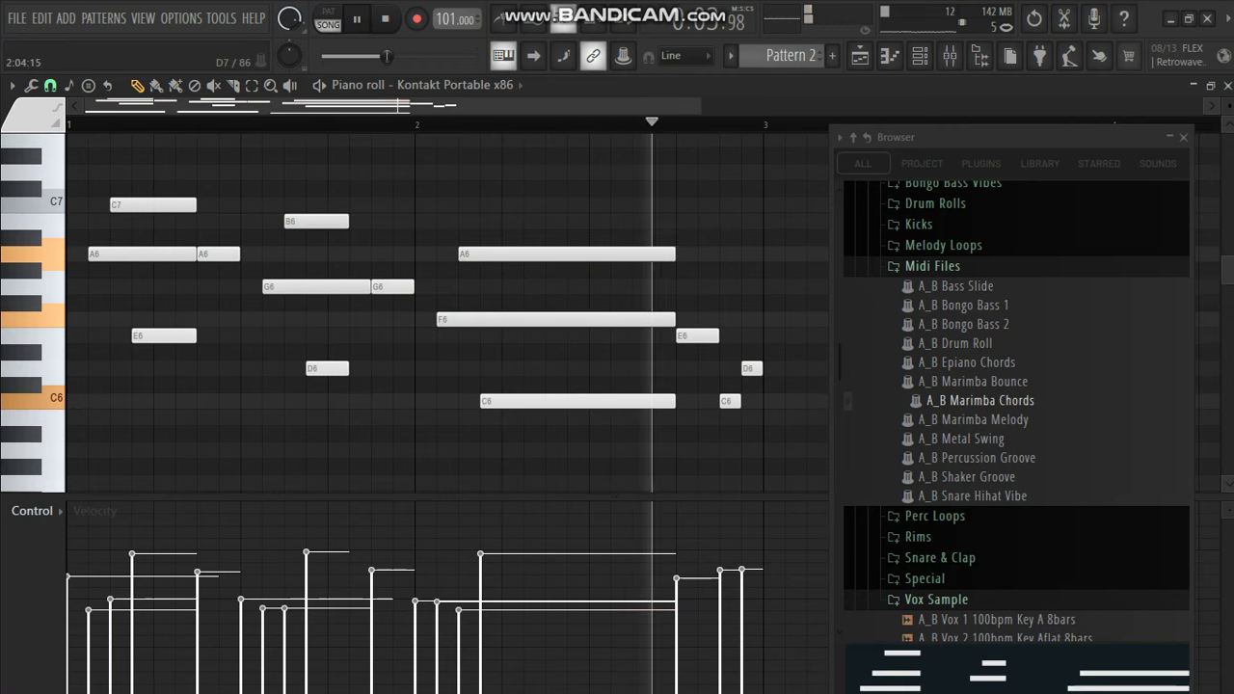
{"action": "key", "text": "ctrl+Down"}
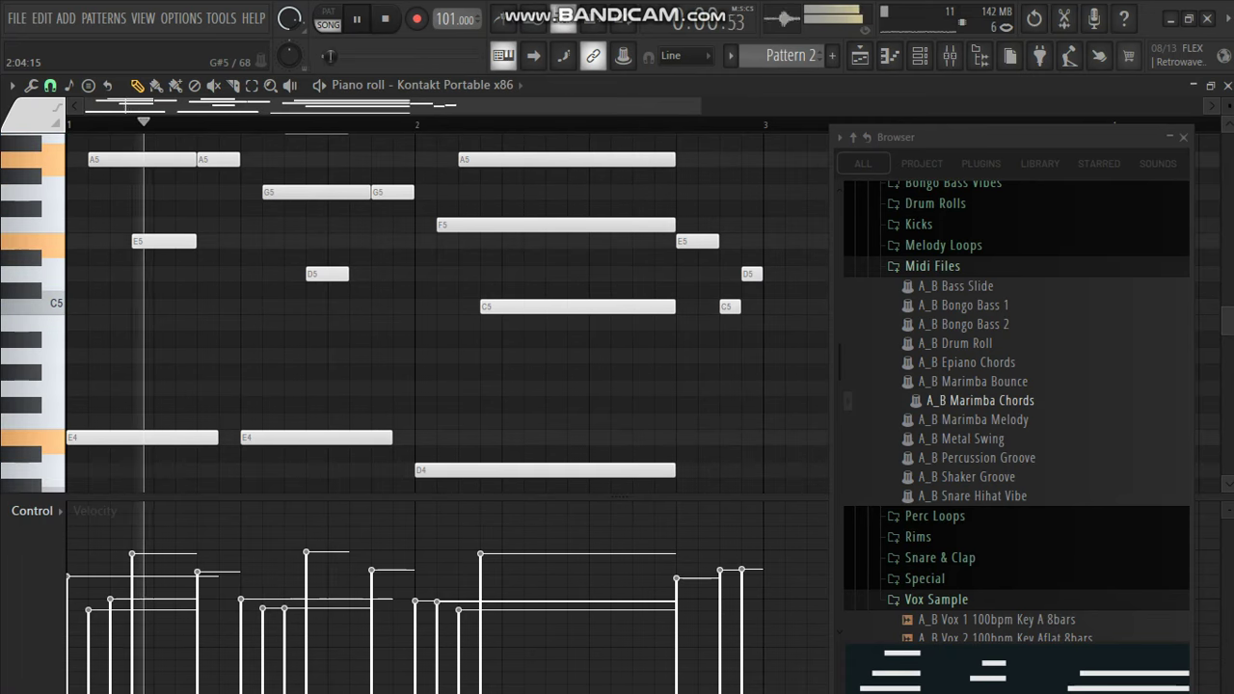
- Undo the octave-down transposition of the pattern and the octave raise of the chords' third notes
{"action": "key", "text": "ctrl+z"}
{"action": "key", "text": "ctrl+z"}
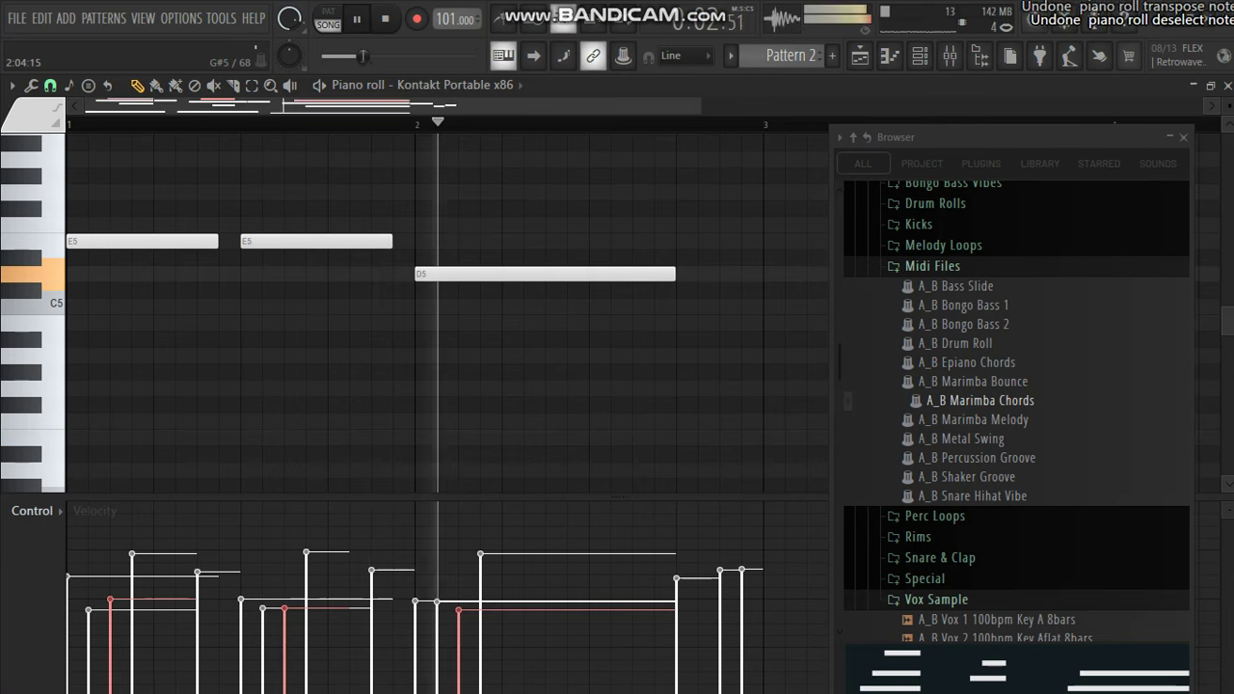
{"action": "key", "text": "ctrl+z"}
{"action": "scroll", "coordinate": [704, 415], "scroll_direction": "up", "scroll_amount": 4}
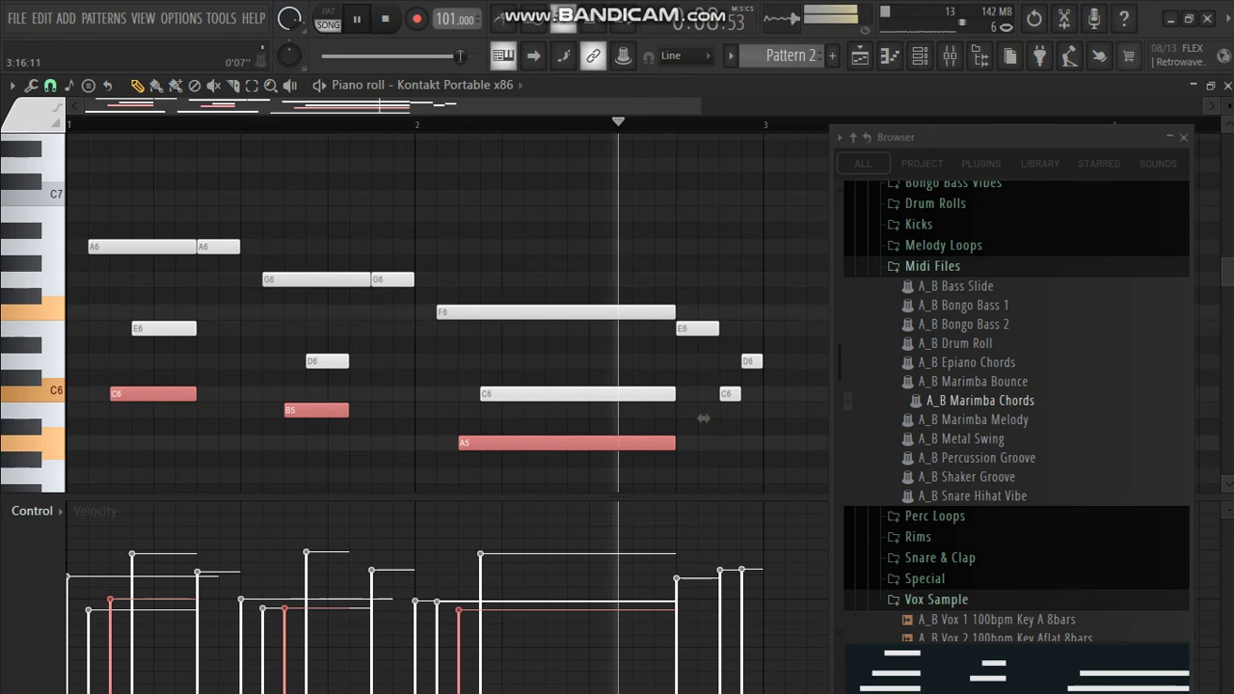
- Close the piano roll, add an FL Keys instrument channel and set it to cut itself
{"action": "left_click", "coordinate": [1227, 85]}
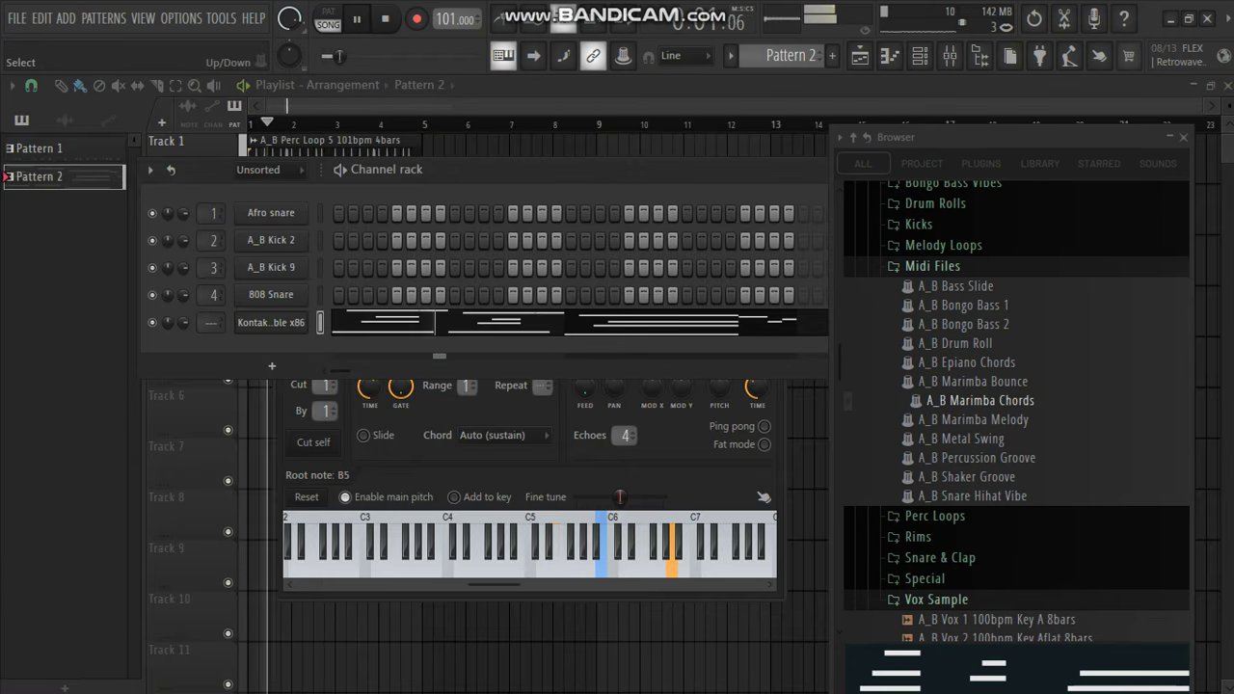
{"action": "left_click", "coordinate": [272, 367]}
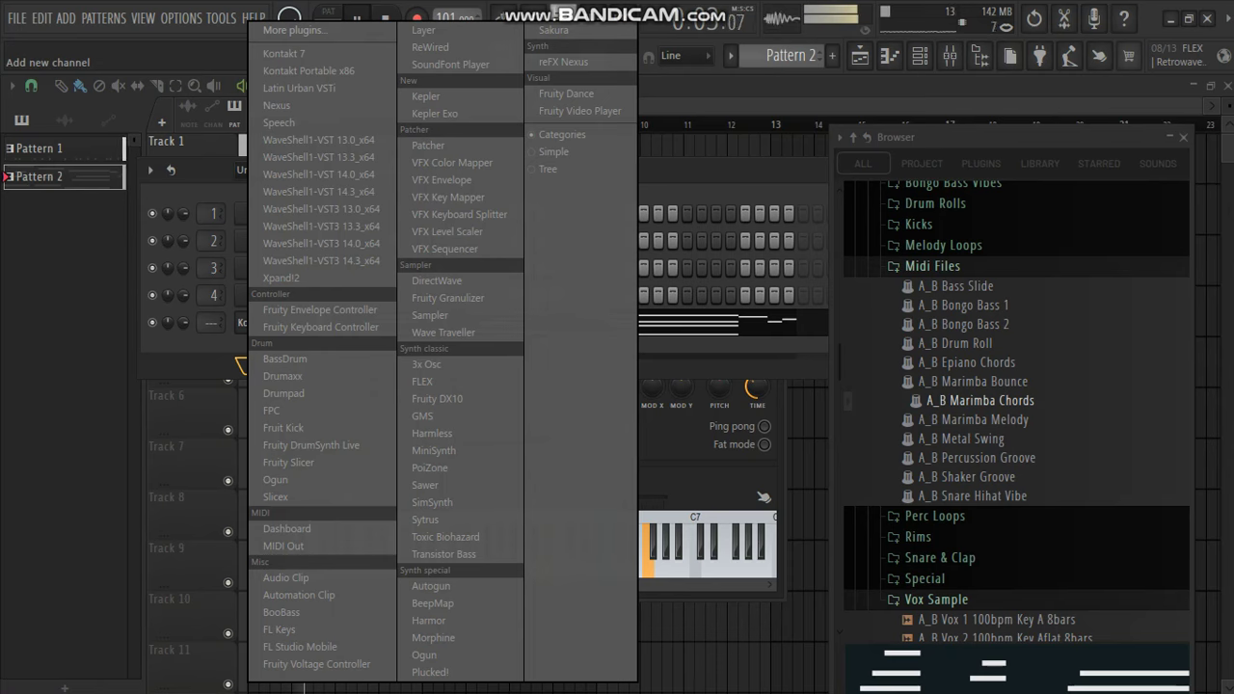
{"action": "left_click", "coordinate": [280, 629]}
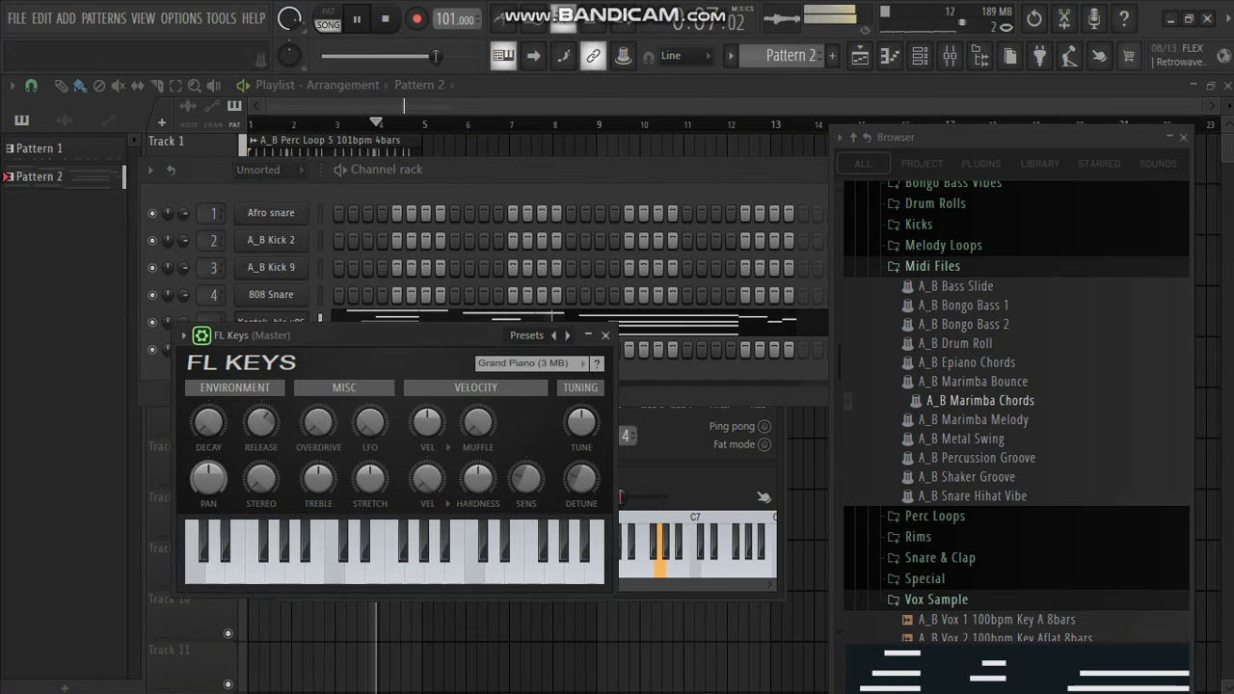
{"action": "left_click", "coordinate": [236, 367]}
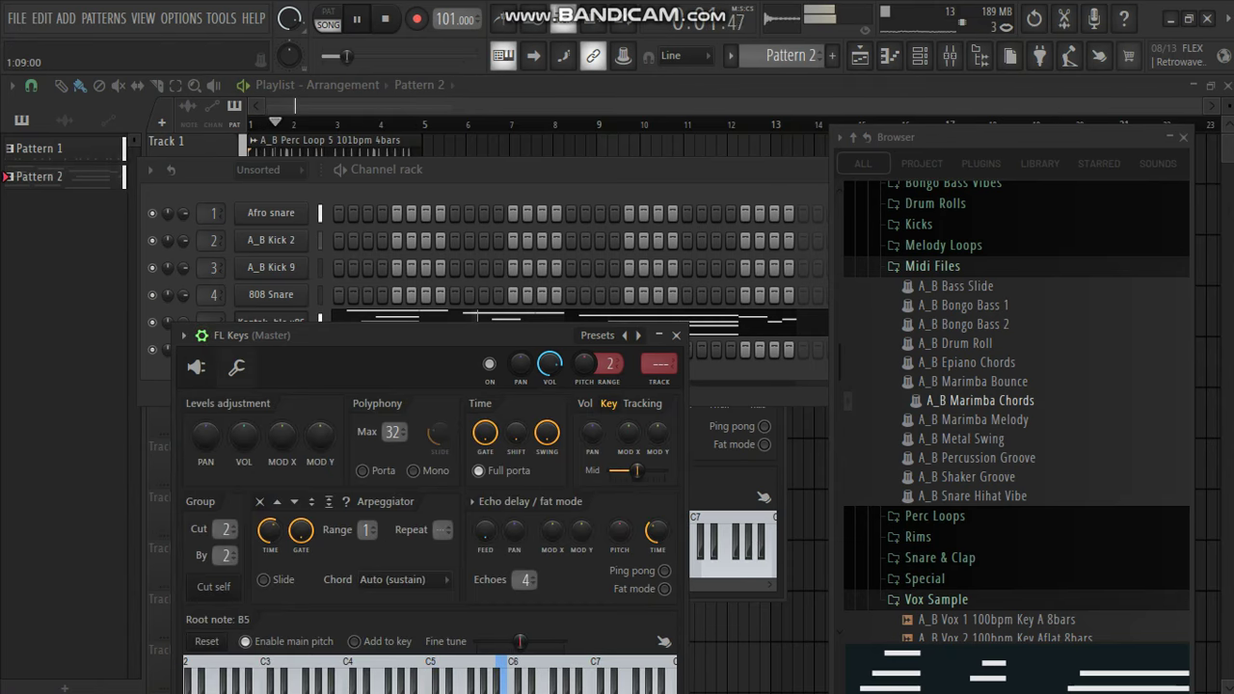
- Open the FL Keys piano roll and draw a half-bar chord of E5, A5 and E6 at the start of bar 1
{"action": "left_click", "coordinate": [455, 172]}
{"action": "right_click", "coordinate": [301, 345]}
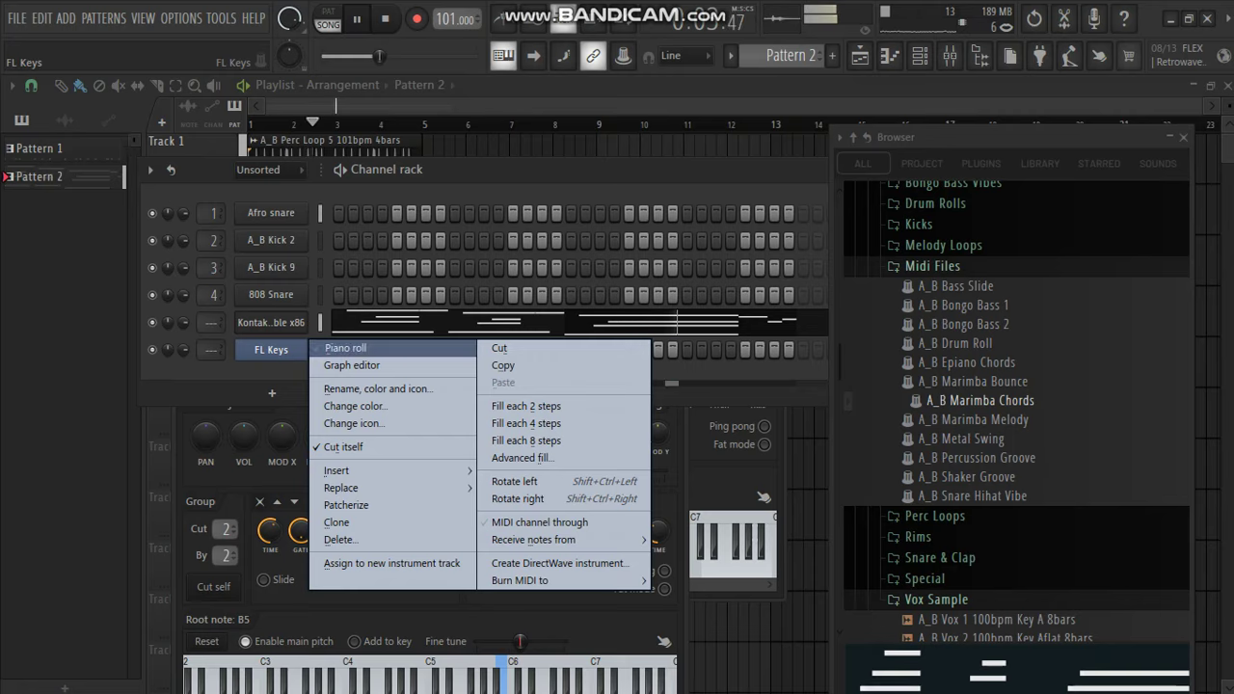
{"action": "left_click", "coordinate": [345, 348]}
{"action": "scroll", "coordinate": [414, 309], "scroll_direction": "down", "scroll_amount": 1}
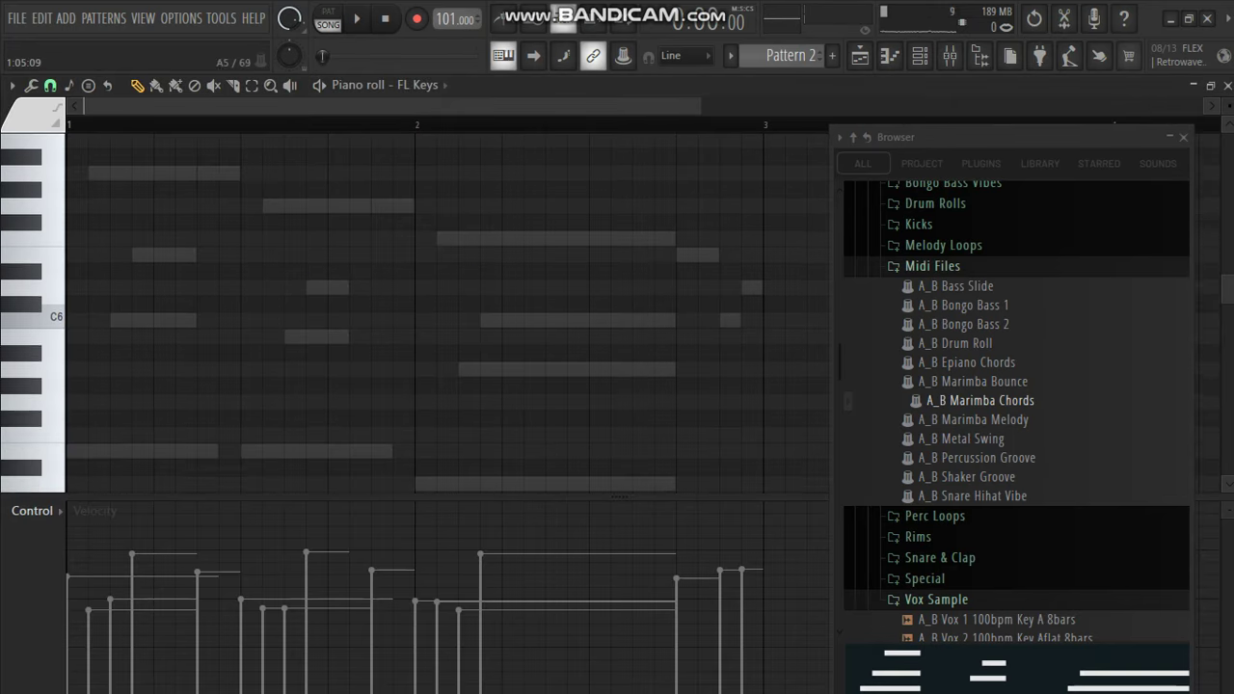
{"action": "scroll", "coordinate": [415, 309], "scroll_direction": "down", "scroll_amount": 5}
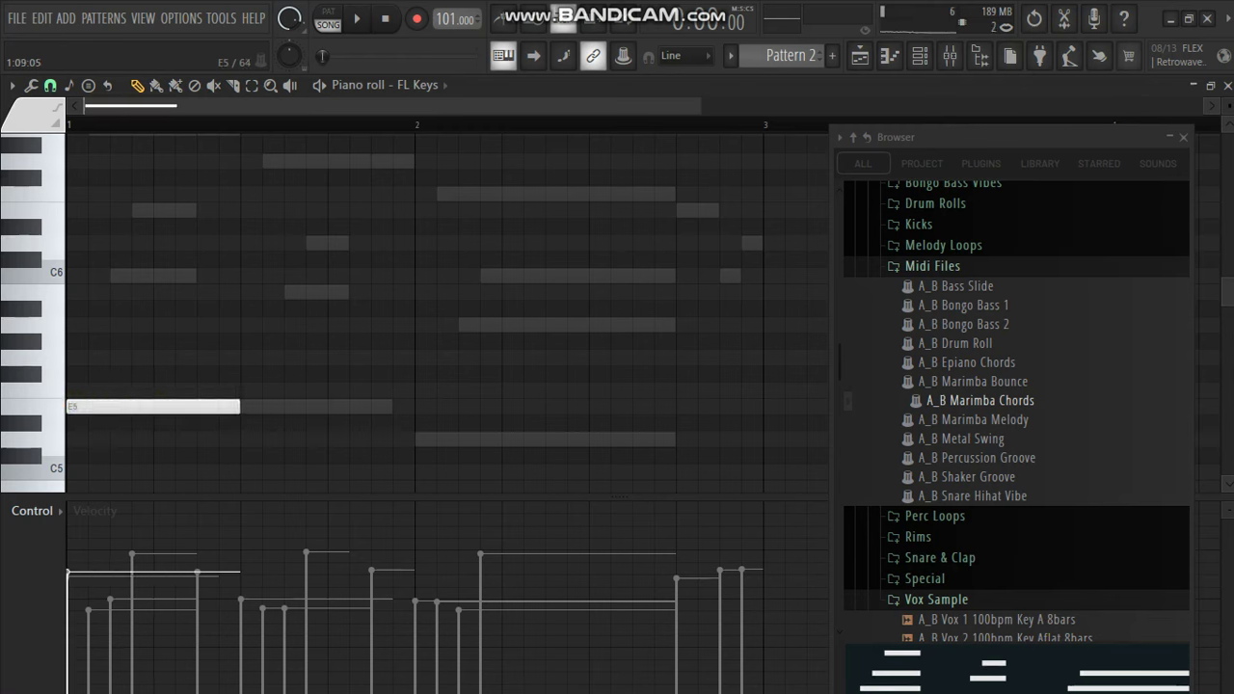
{"action": "left_click_drag", "start_coordinate": [141, 325], "coordinate": [76, 92]}
{"action": "left_click_drag", "start_coordinate": [154, 106], "coordinate": [155, 409]}
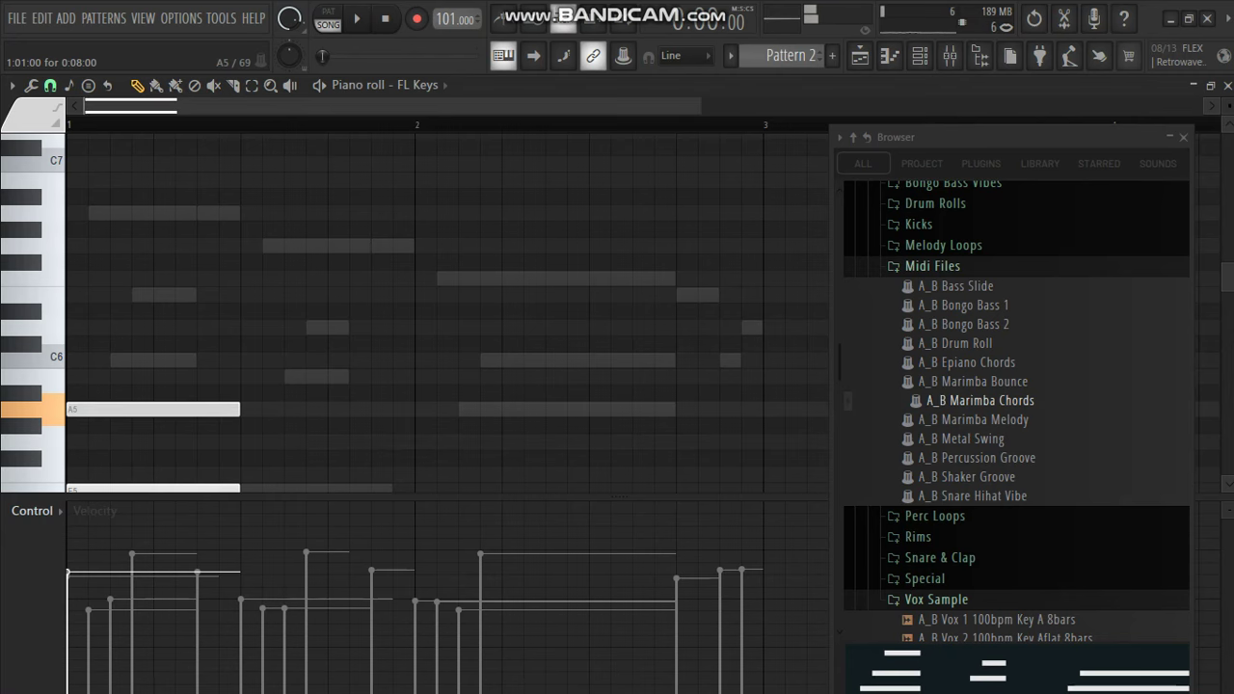
{"action": "left_click_drag", "start_coordinate": [263, 361], "coordinate": [154, 295]}
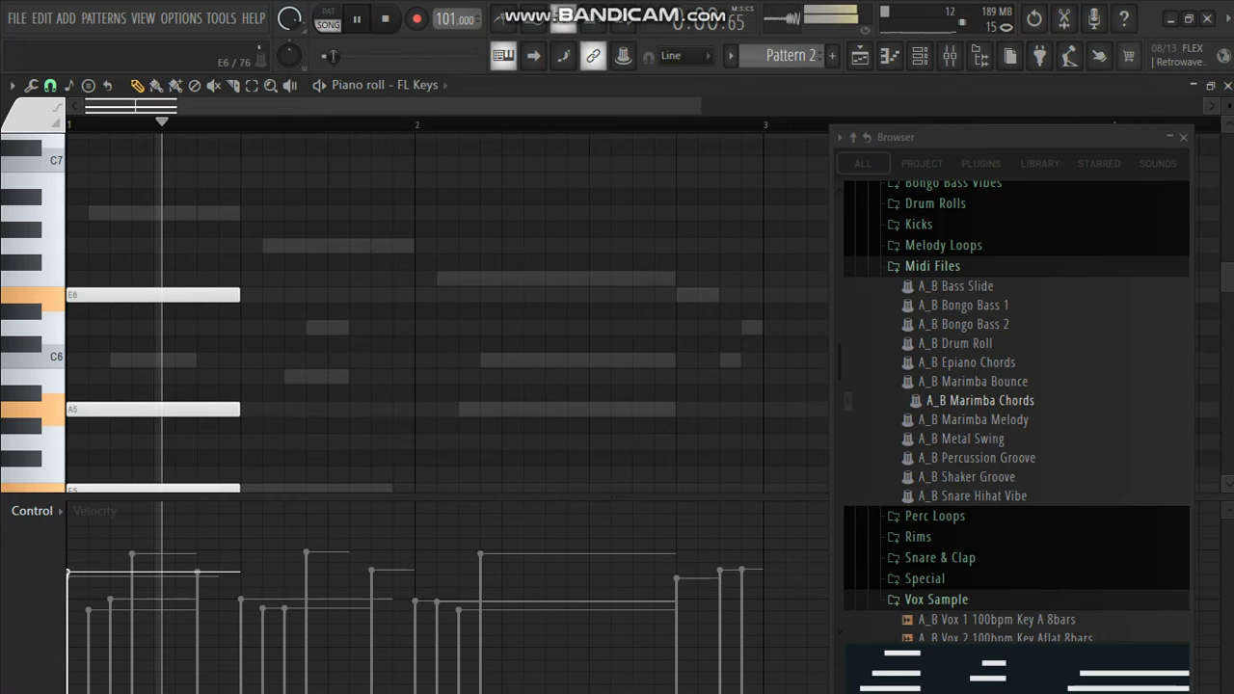
- Draw a second half-bar chord of E5, G#5 and D6 in the second half of bar 1
{"action": "scroll", "coordinate": [327, 432], "scroll_direction": "down", "scroll_amount": 3}
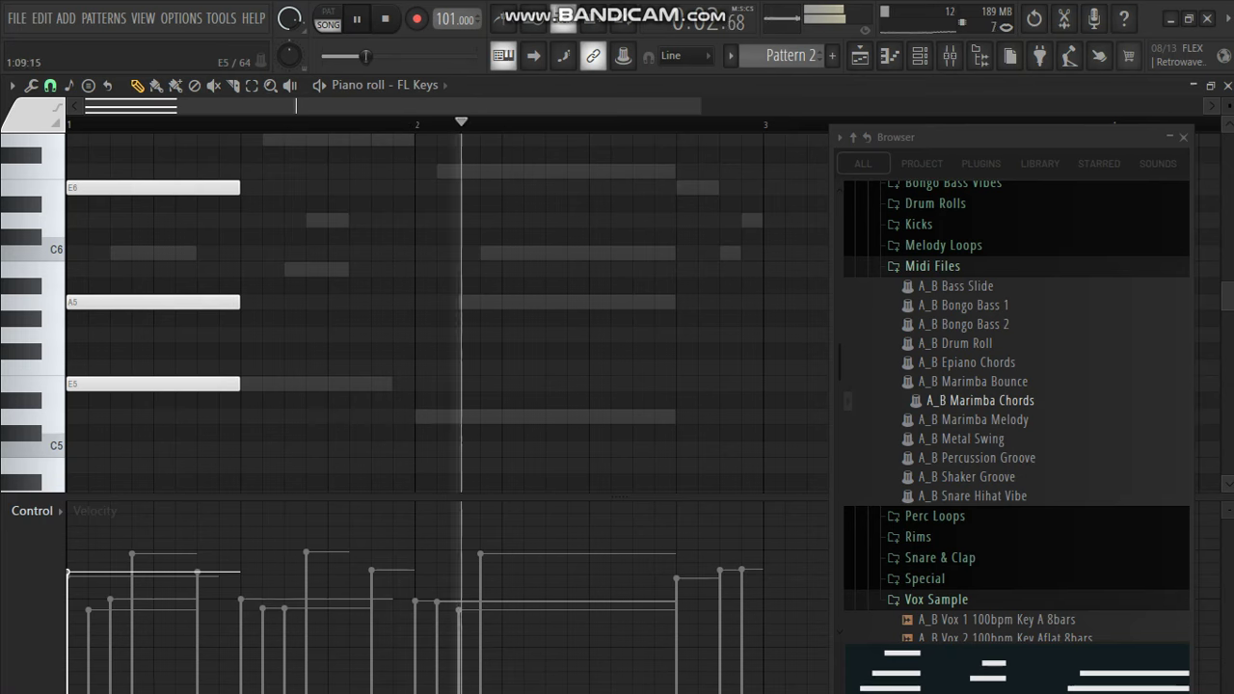
{"action": "left_click", "coordinate": [249, 384]}
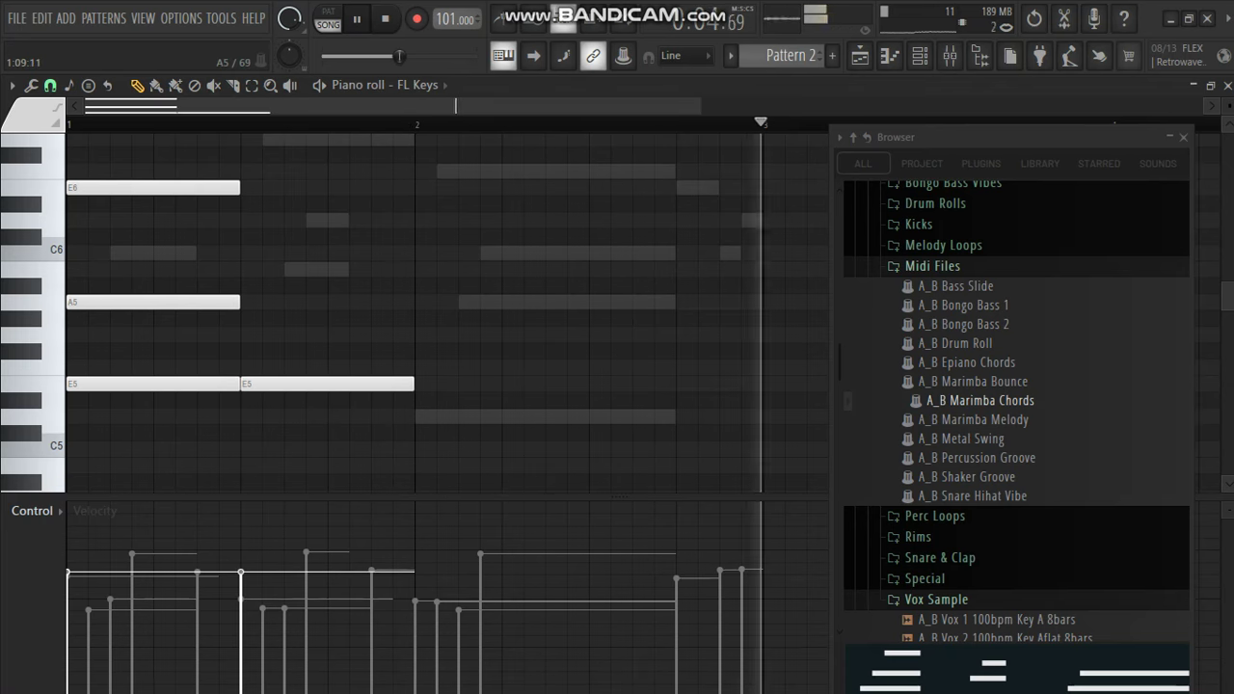
{"action": "scroll", "coordinate": [386, 308], "scroll_direction": "up", "scroll_amount": 5}
{"action": "scroll", "coordinate": [372, 313], "scroll_direction": "down", "scroll_amount": 5}
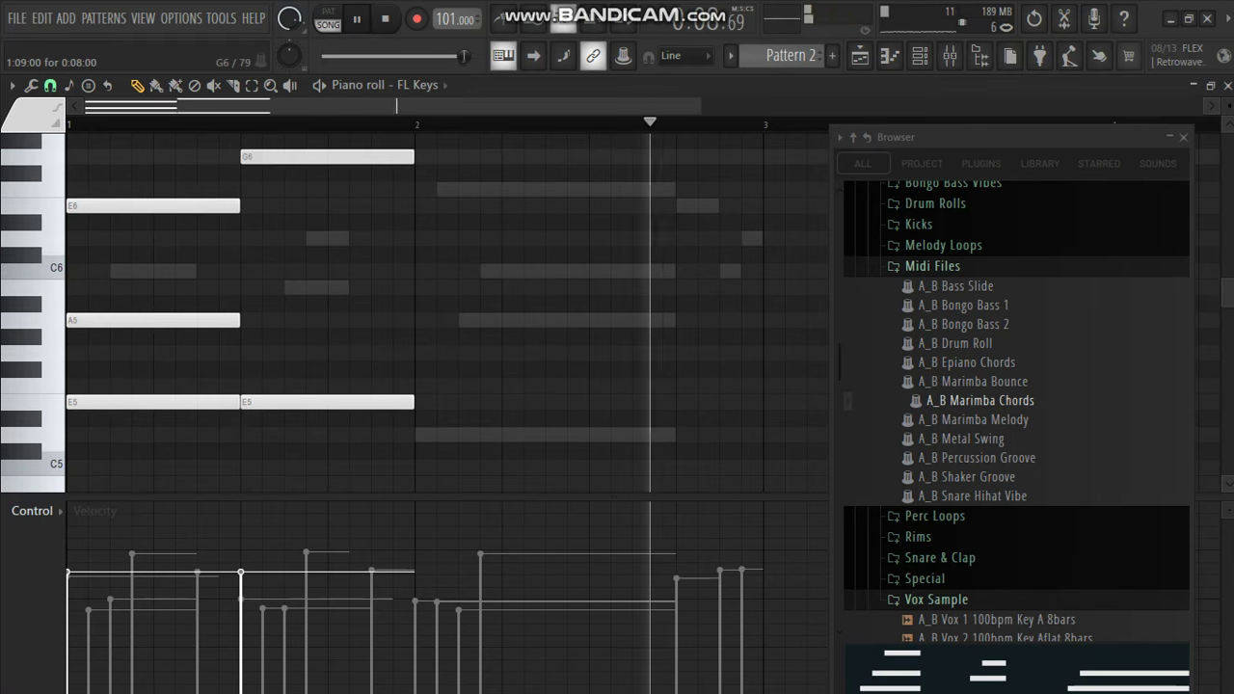
{"action": "left_click", "coordinate": [247, 320]}
{"action": "left_click_drag", "start_coordinate": [249, 320], "coordinate": [249, 336]}
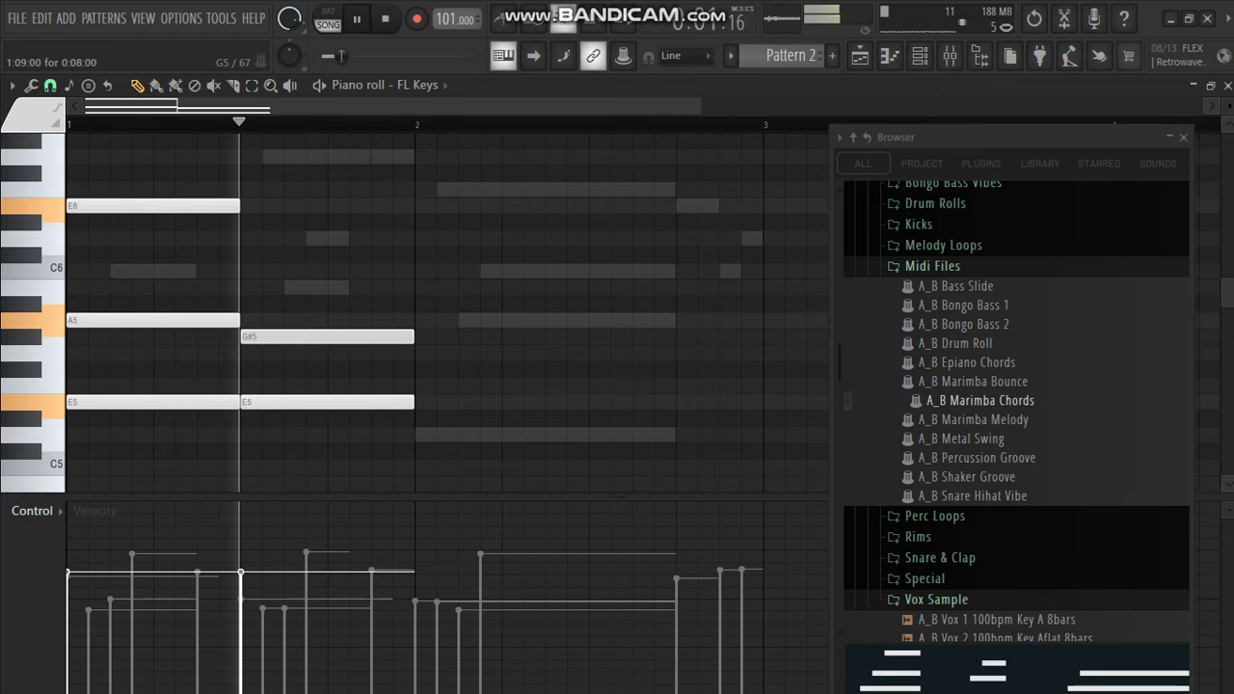
{"action": "left_click_drag", "start_coordinate": [270, 270], "coordinate": [252, 238]}
- Draw a third chord of D5, A5 and F6 in bar 2 and lengthen its notes to fill the whole bar
{"action": "left_click", "coordinate": [424, 452]}
{"action": "left_click_drag", "start_coordinate": [424, 452], "coordinate": [424, 435]}
{"action": "left_click_drag", "start_coordinate": [446, 353], "coordinate": [427, 320]}
{"action": "left_click_drag", "start_coordinate": [421, 206], "coordinate": [421, 189]}
{"action": "left_click_drag", "start_coordinate": [641, 168], "coordinate": [545, 459]}
{"action": "left_click_drag", "start_coordinate": [616, 312], "coordinate": [790, 312]}
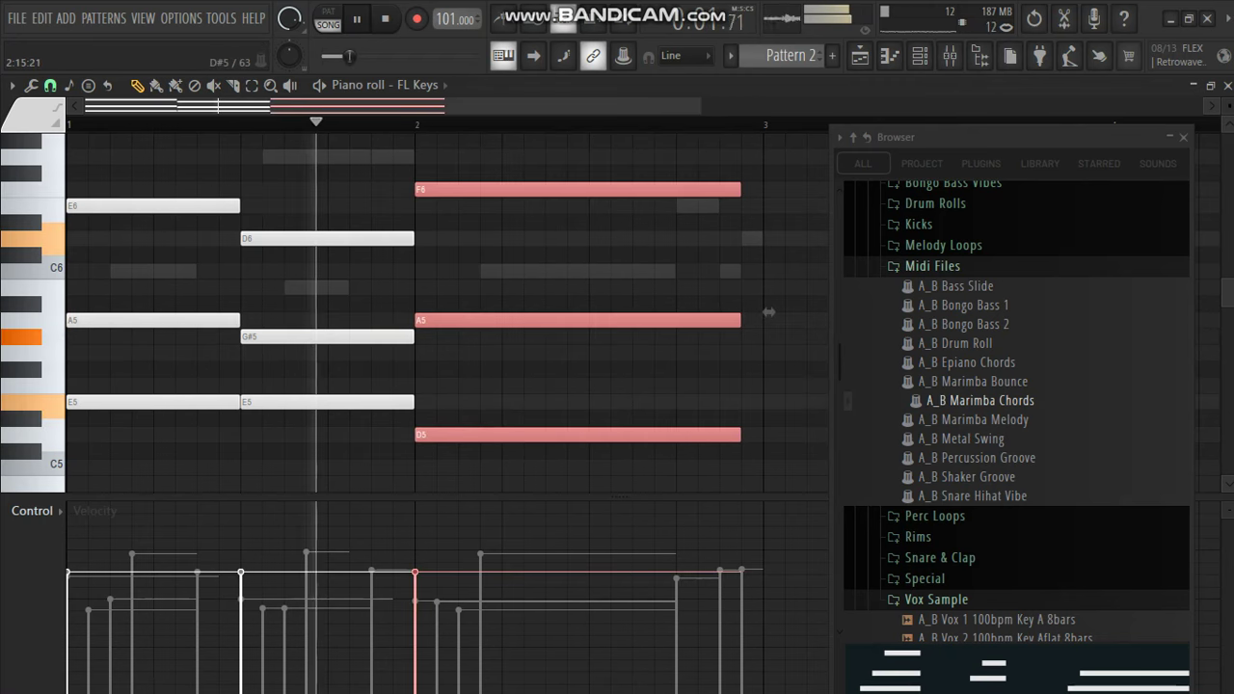
- Change the second chord's middle note to G5 and raise the velocity of all FL Keys notes with a 62% level scaling offset
{"action": "left_click_drag", "start_coordinate": [328, 336], "coordinate": [306, 179]}
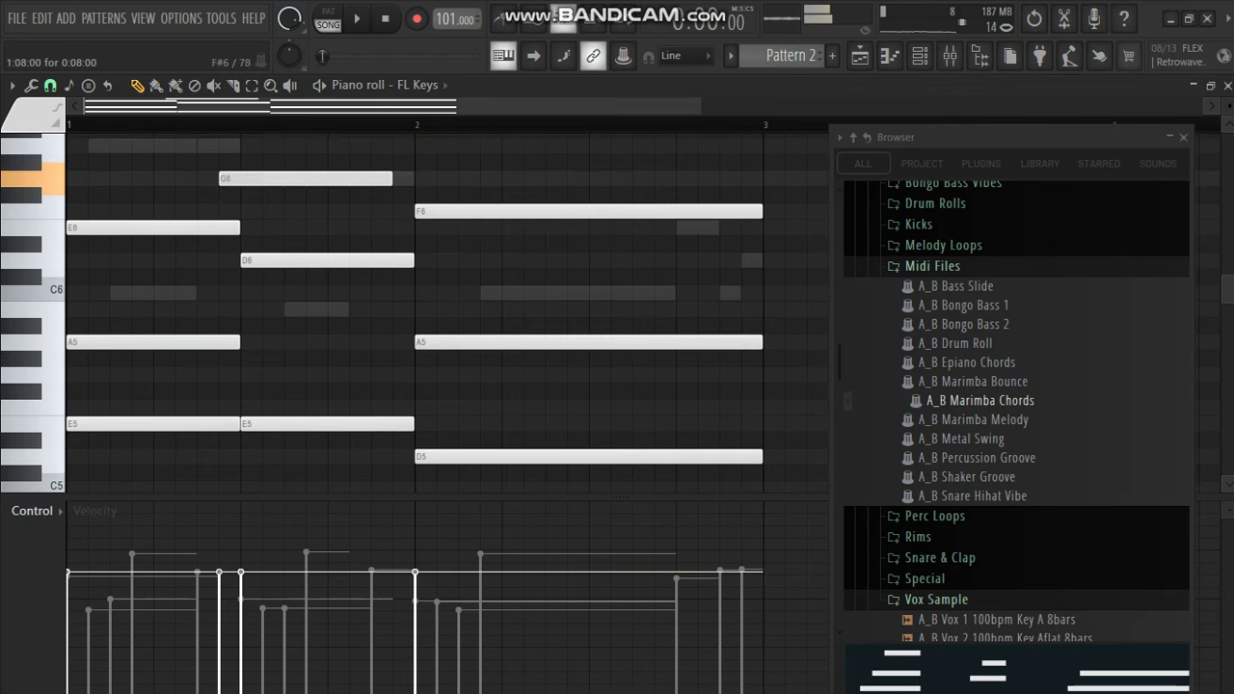
{"action": "key", "text": "ctrl+Down"}
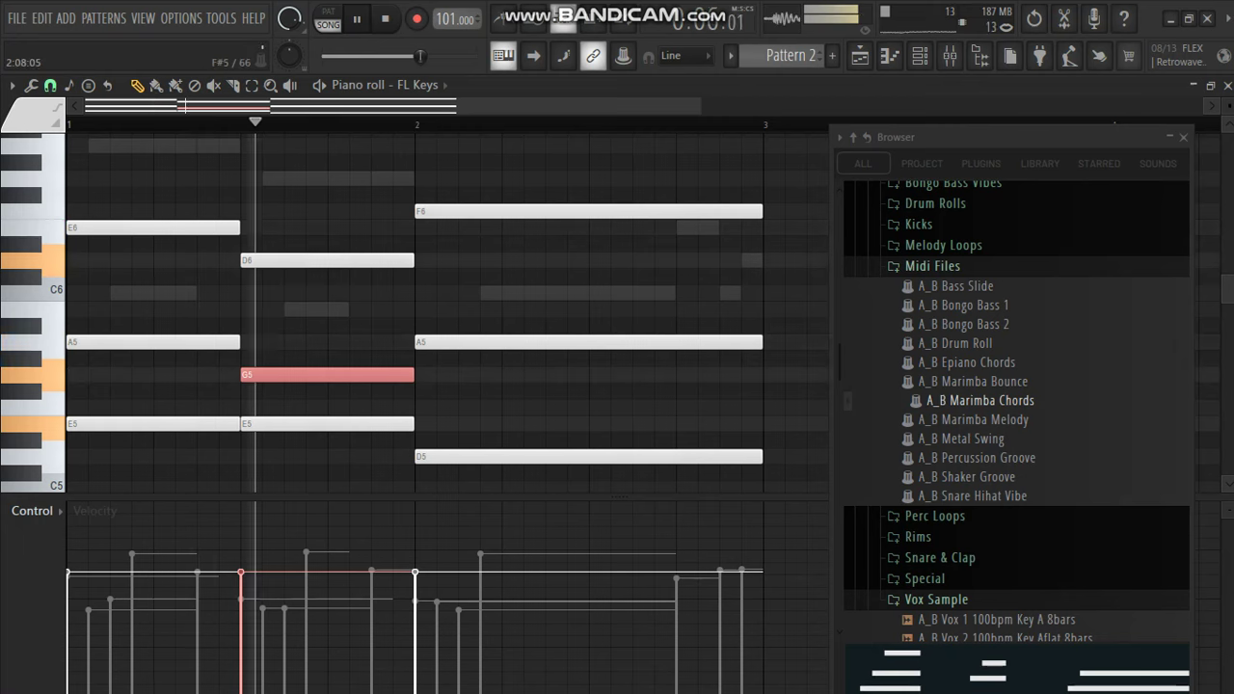
{"action": "key", "text": "ctrl+a"}
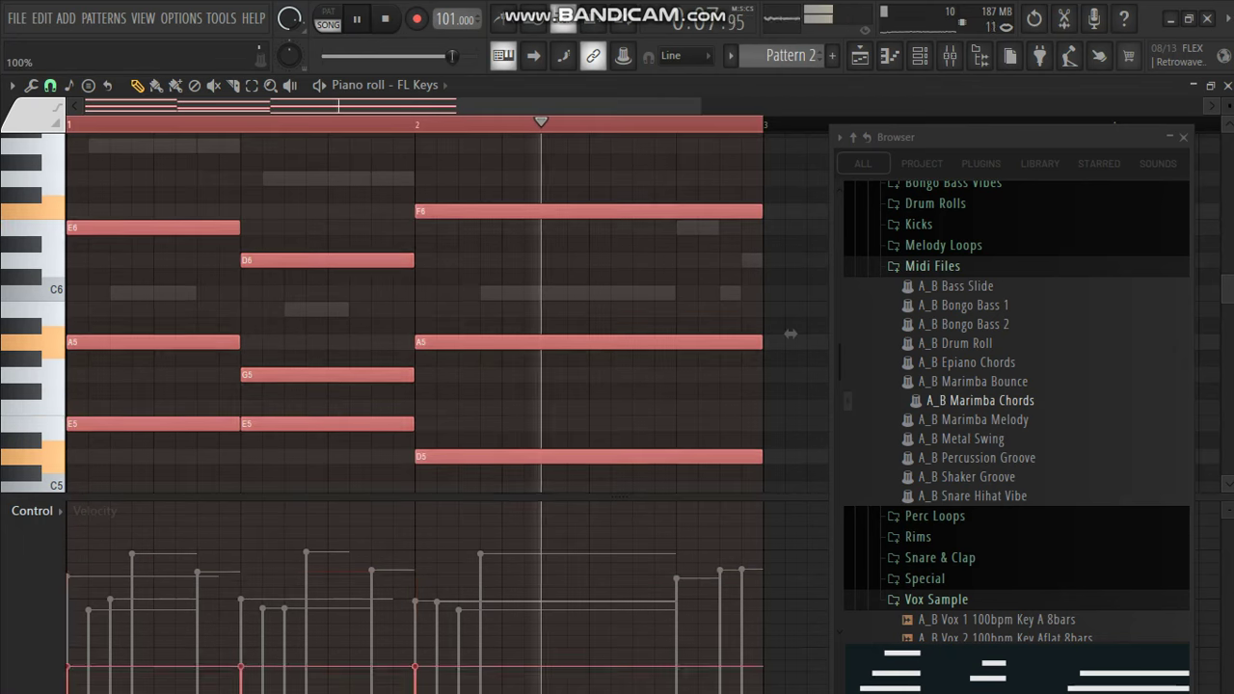
{"action": "key", "text": "alt+x"}
{"action": "left_click_drag", "start_coordinate": [664, 281], "coordinate": [662, 305]}
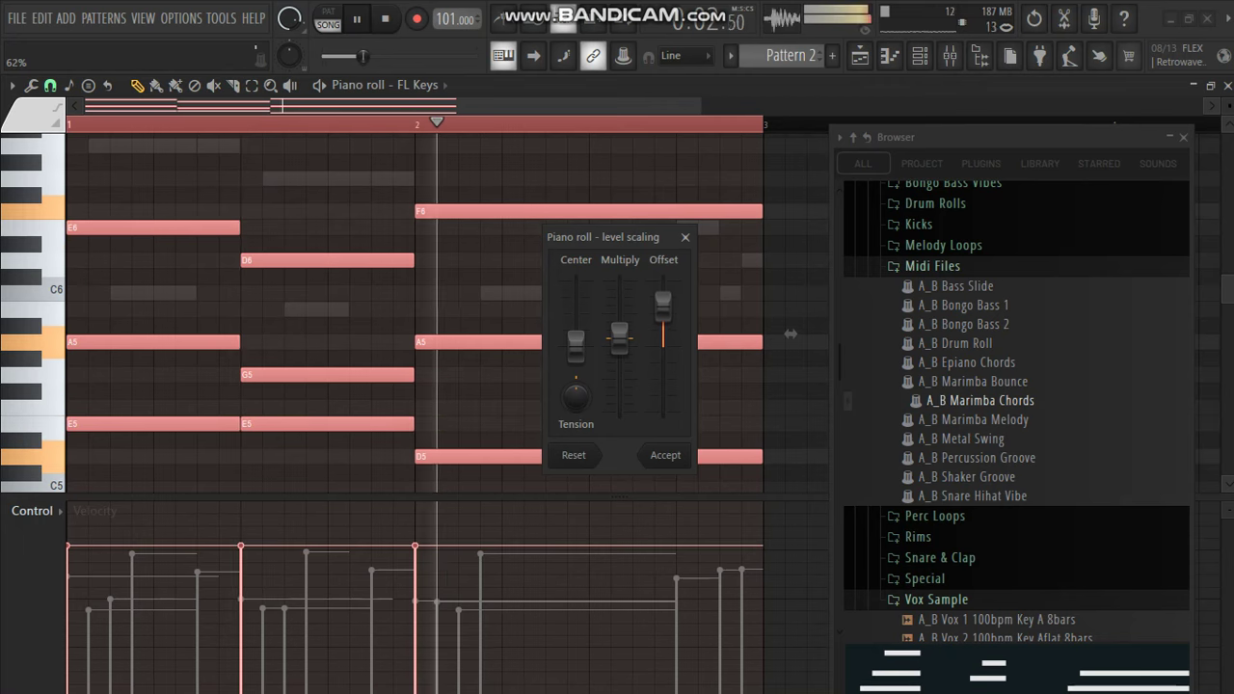
{"action": "left_click", "coordinate": [665, 456]}
- Check the Kontakt and FL Keys channel settings and return to the FL Keys piano roll
{"action": "left_click", "coordinate": [1227, 86]}
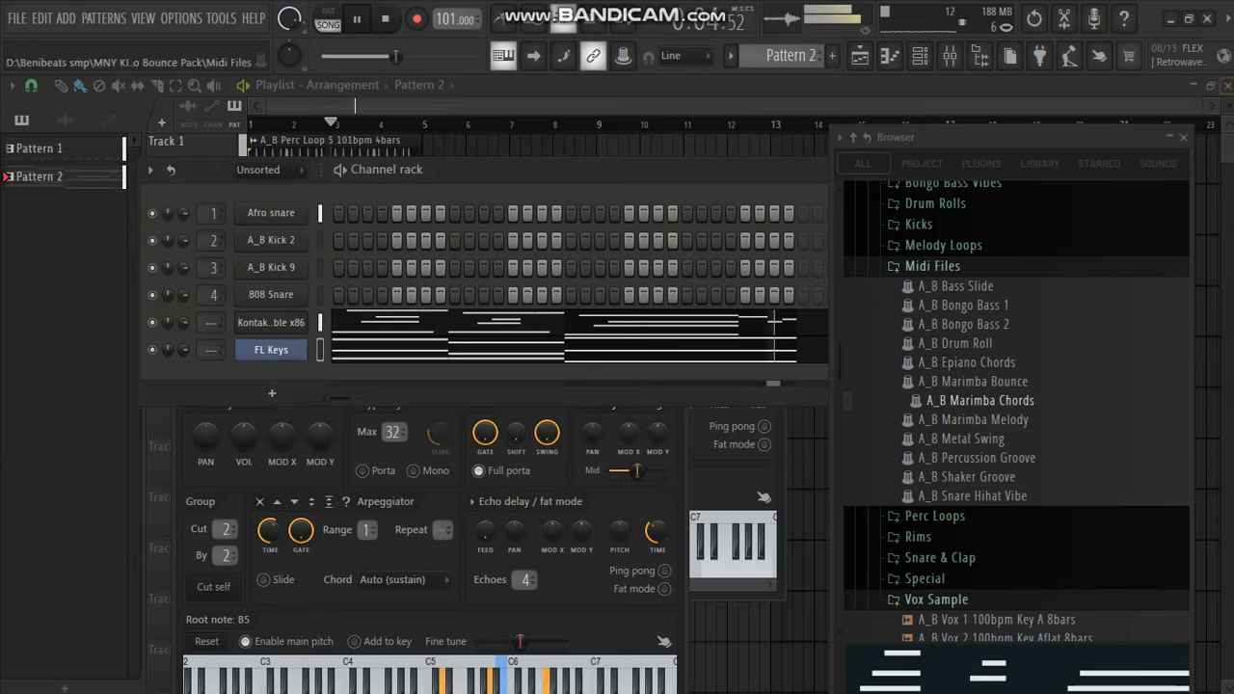
{"action": "left_click", "coordinate": [271, 323]}
{"action": "left_click", "coordinate": [271, 322]}
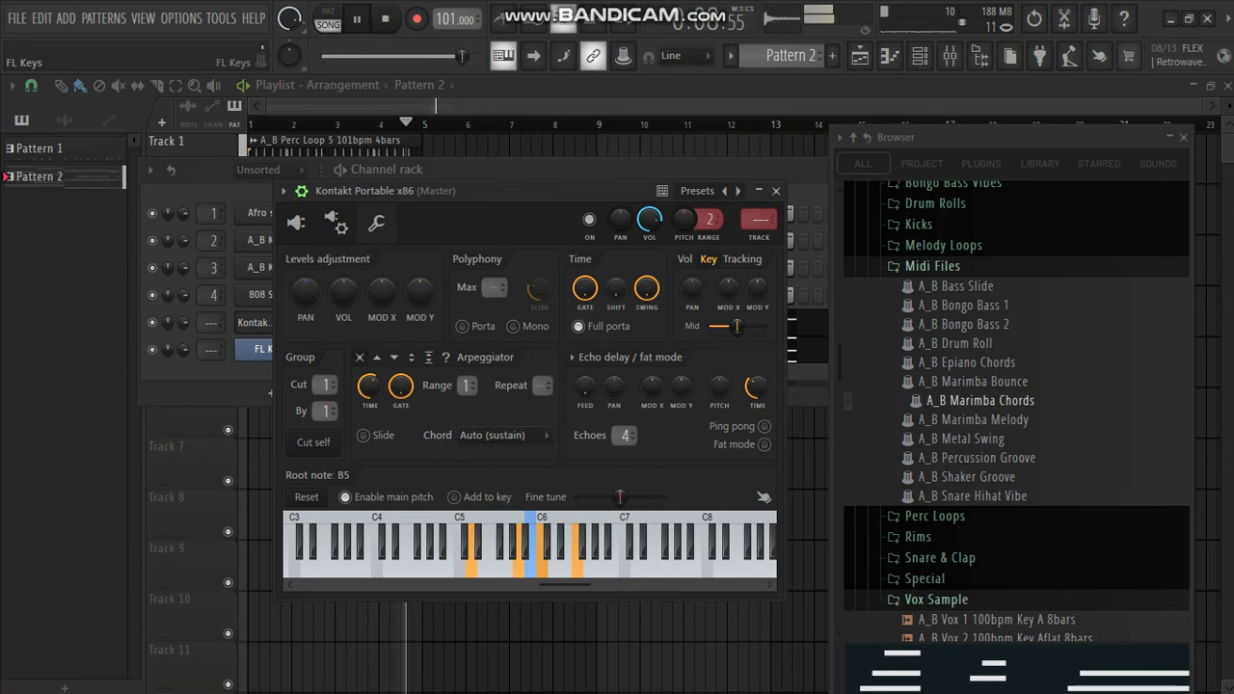
{"action": "left_click", "coordinate": [260, 349]}
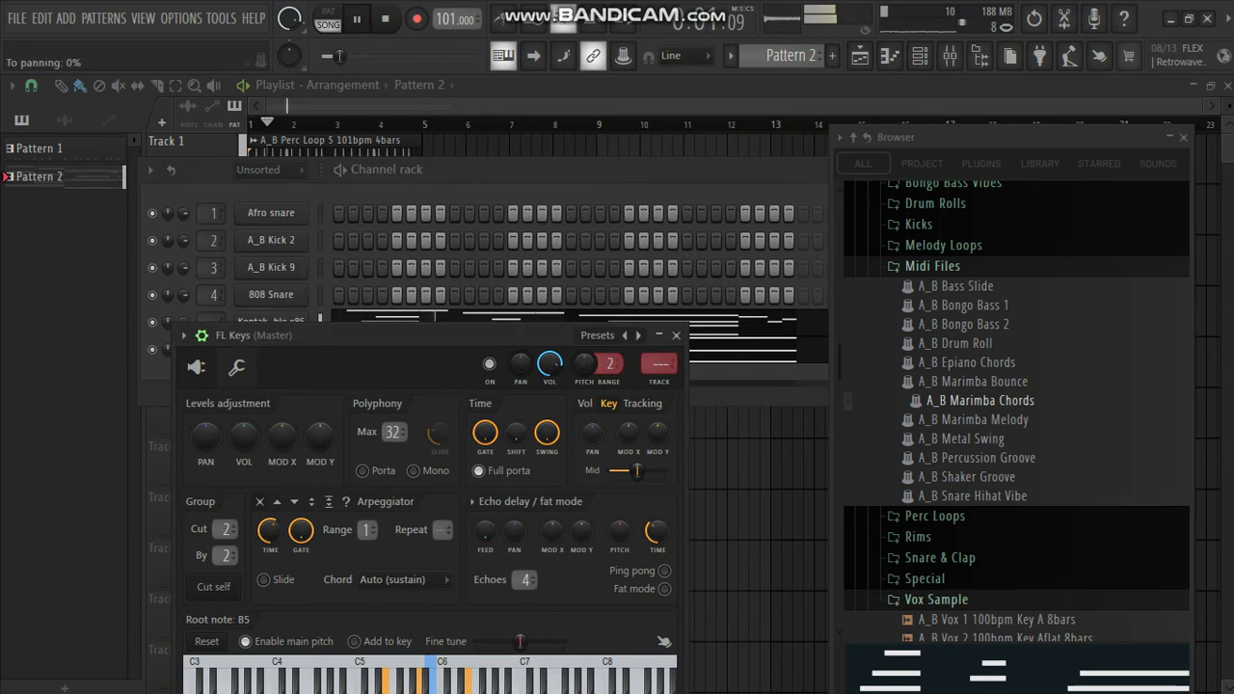
{"action": "left_click", "coordinate": [675, 336]}
{"action": "left_click", "coordinate": [607, 351]}
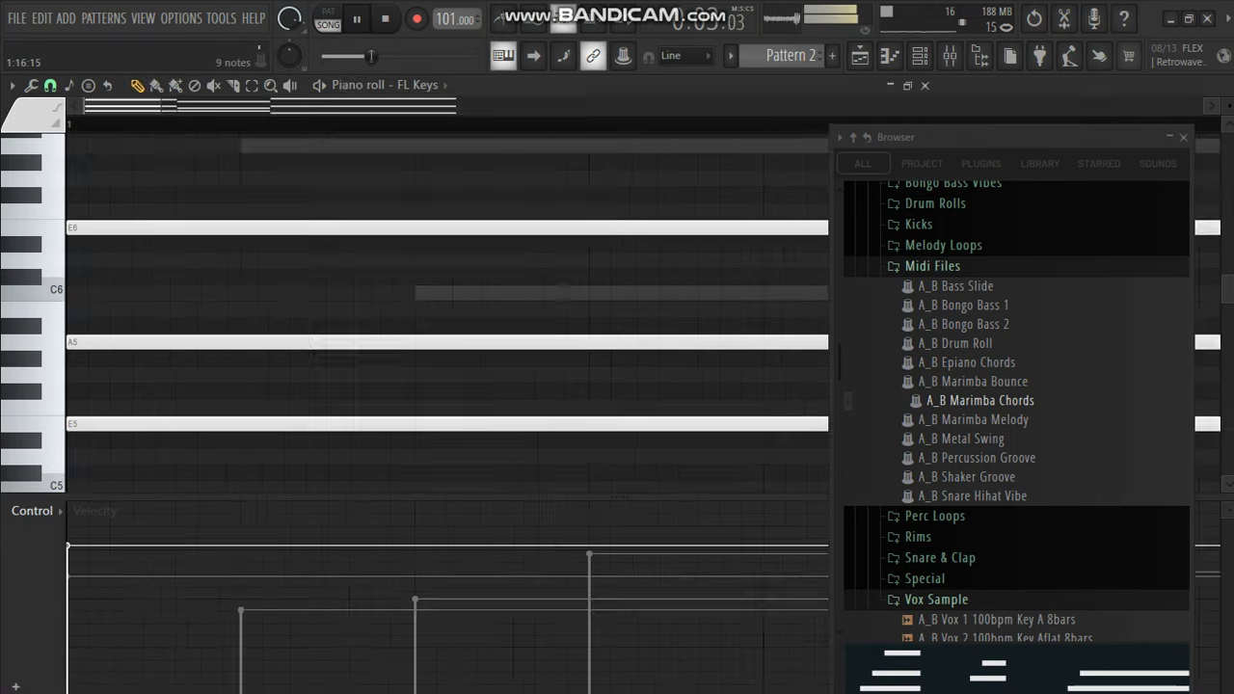
- Try the FL Keys chords one octave lower, restore their original octave and close the piano roll
{"action": "scroll", "coordinate": [607, 360], "scroll_direction": "up", "scroll_amount": 1}
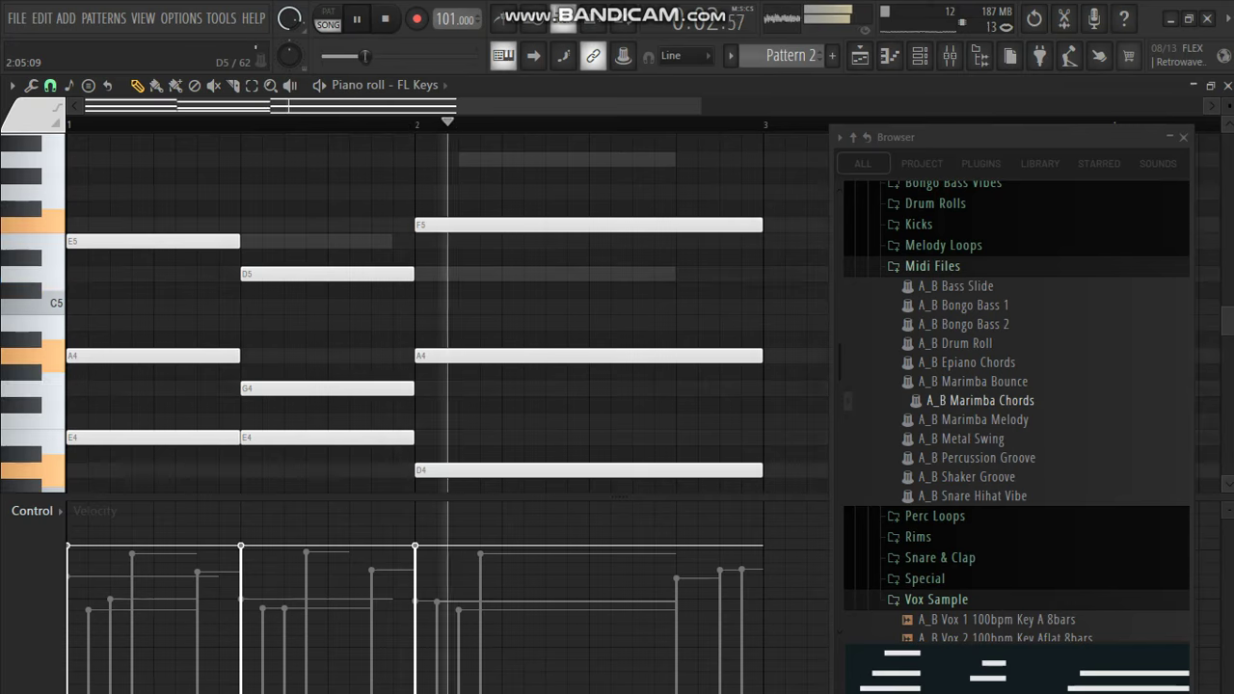
{"action": "key", "text": "ctrl+Up"}
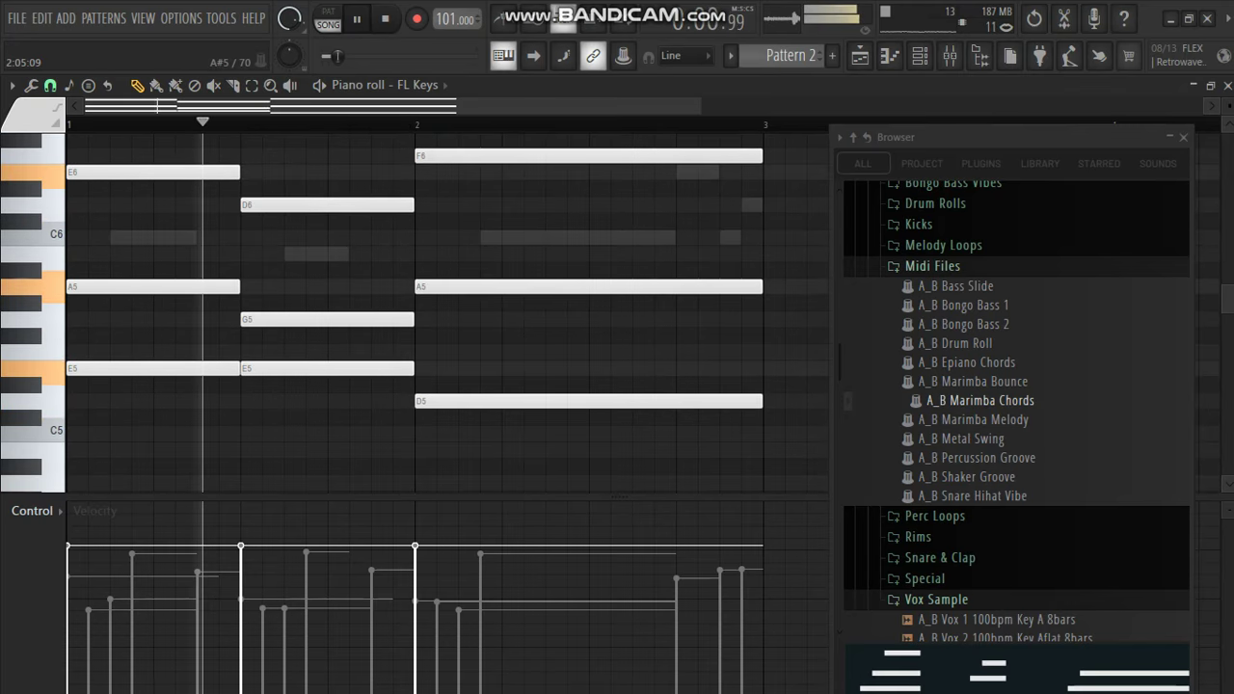
{"action": "scroll", "coordinate": [439, 287], "scroll_direction": "up", "scroll_amount": 1}
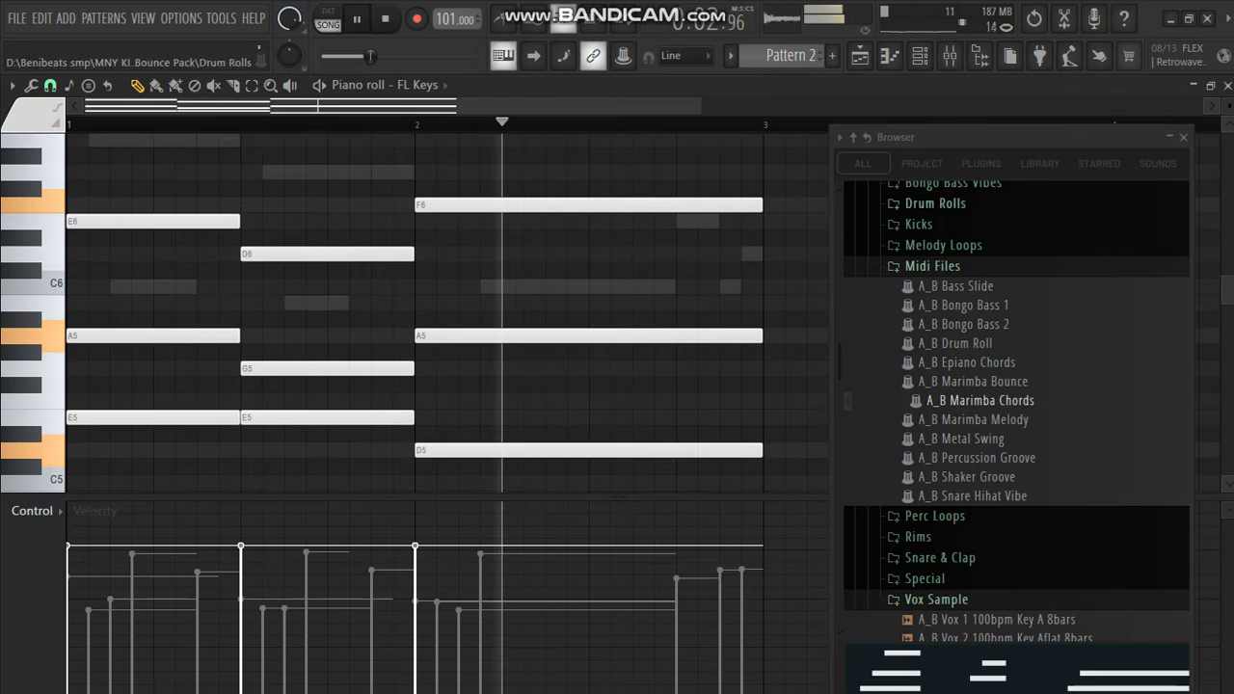
{"action": "key", "text": "Escape"}
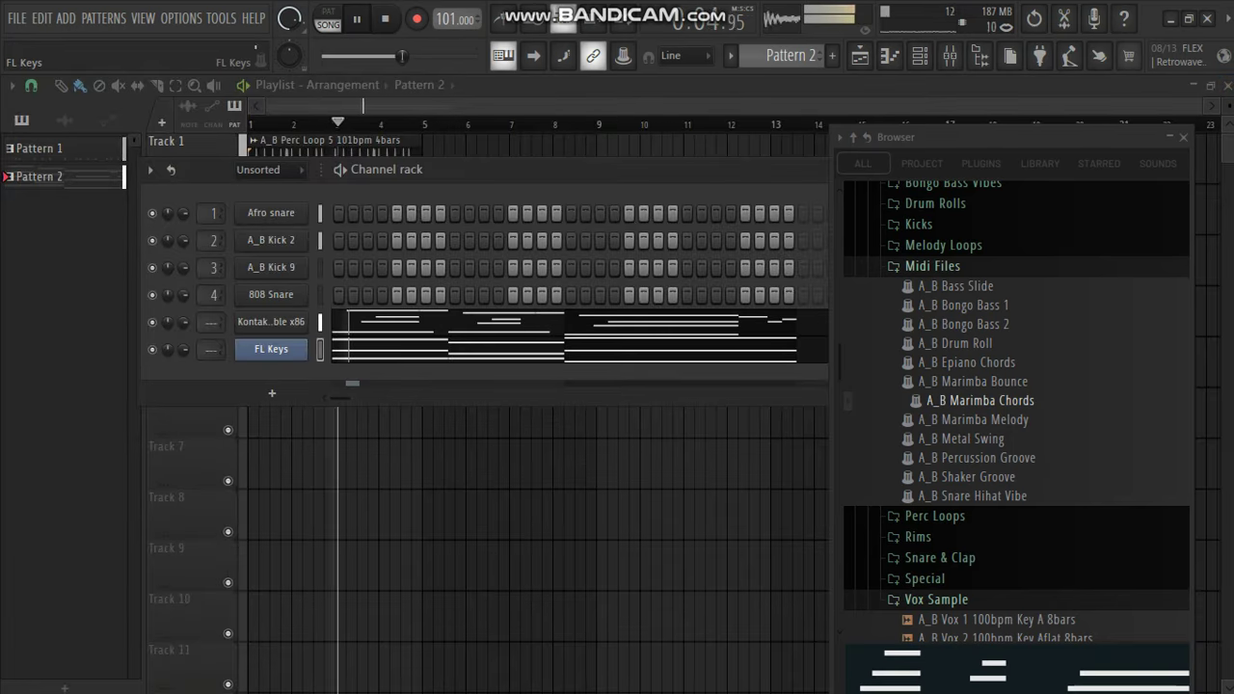
- Search the Kontakt libraries for YAMA and load 001_ConcertGuitar S.Art! from the YAMAHA PSR-S900 guitar folder
{"action": "left_click", "coordinate": [270, 321]}
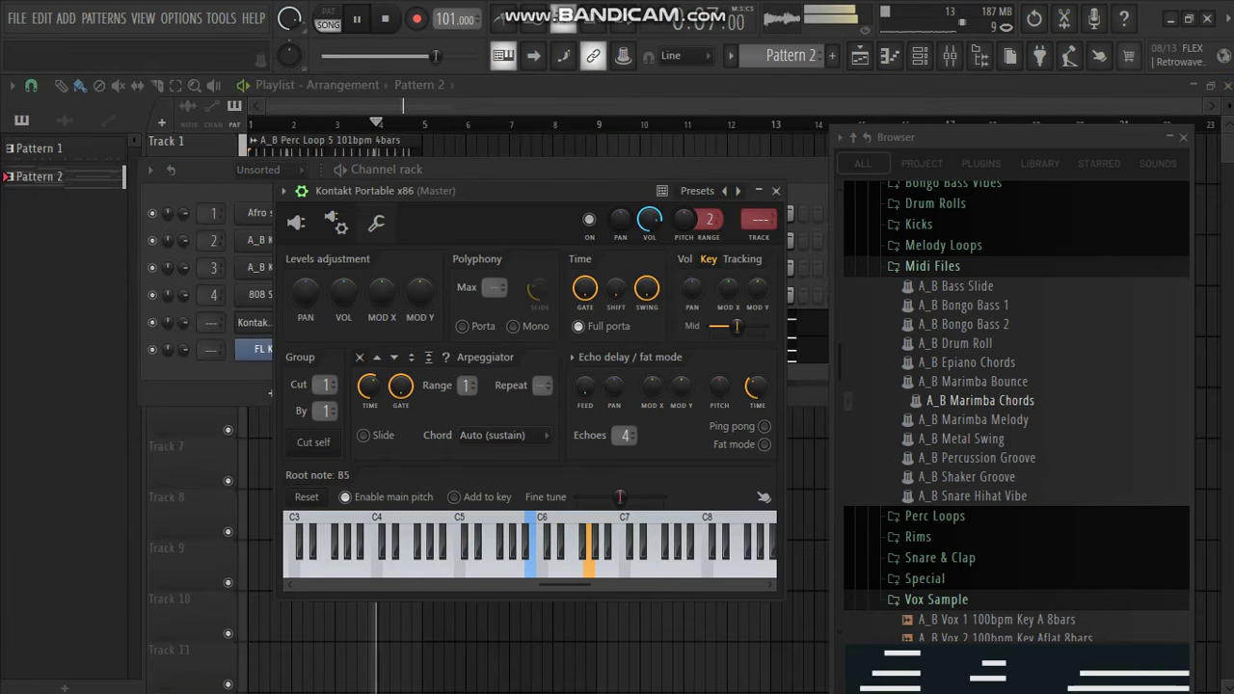
{"action": "left_click", "coordinate": [296, 222]}
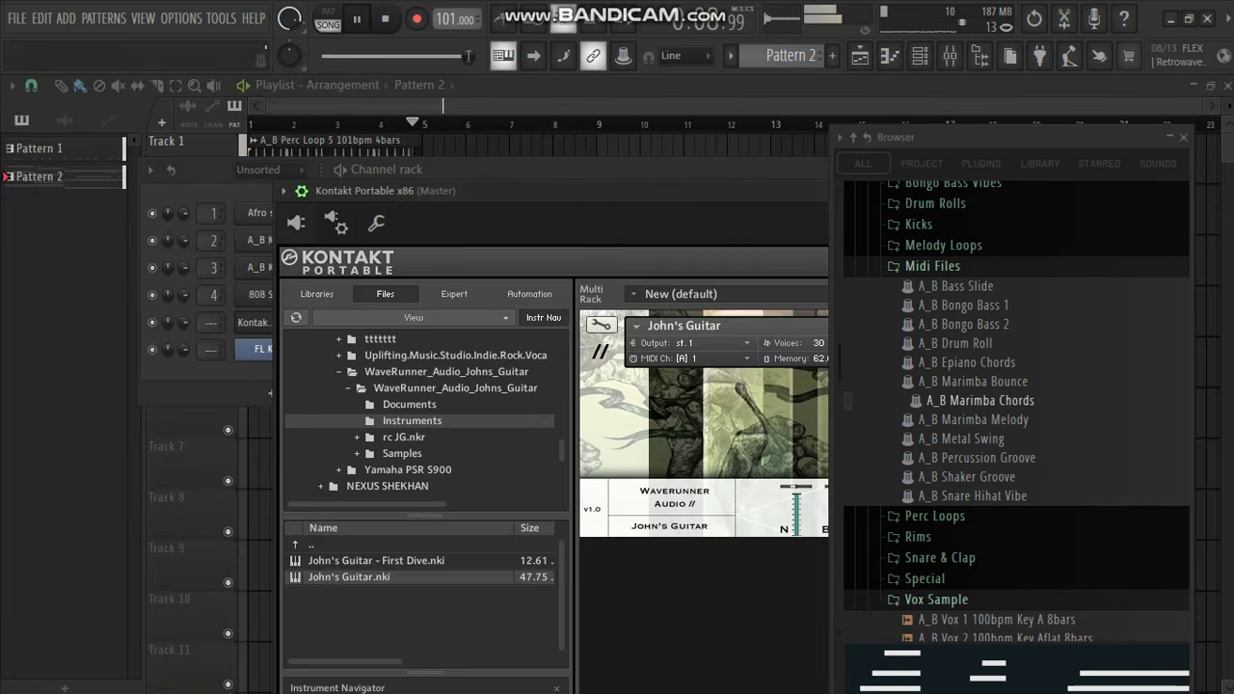
{"action": "left_click", "coordinate": [316, 294]}
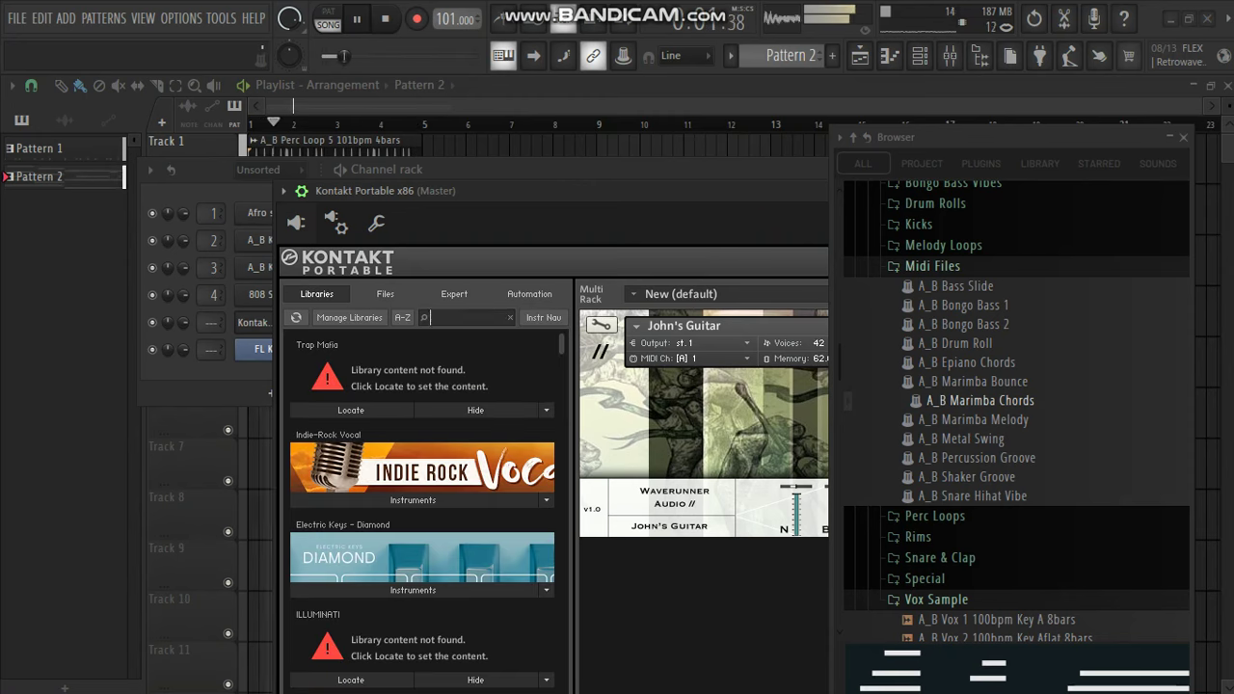
{"action": "type", "text": "YAMA"}
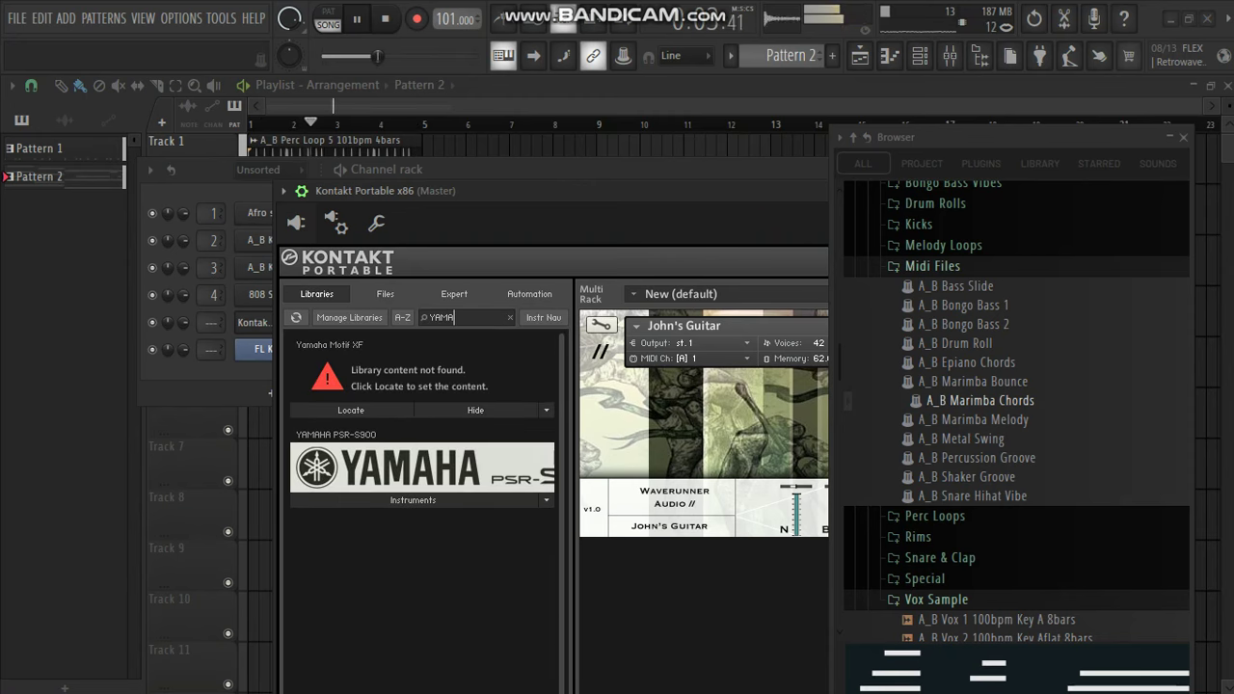
{"action": "left_click", "coordinate": [413, 501]}
{"action": "scroll", "coordinate": [415, 520], "scroll_direction": "down", "scroll_amount": 2}
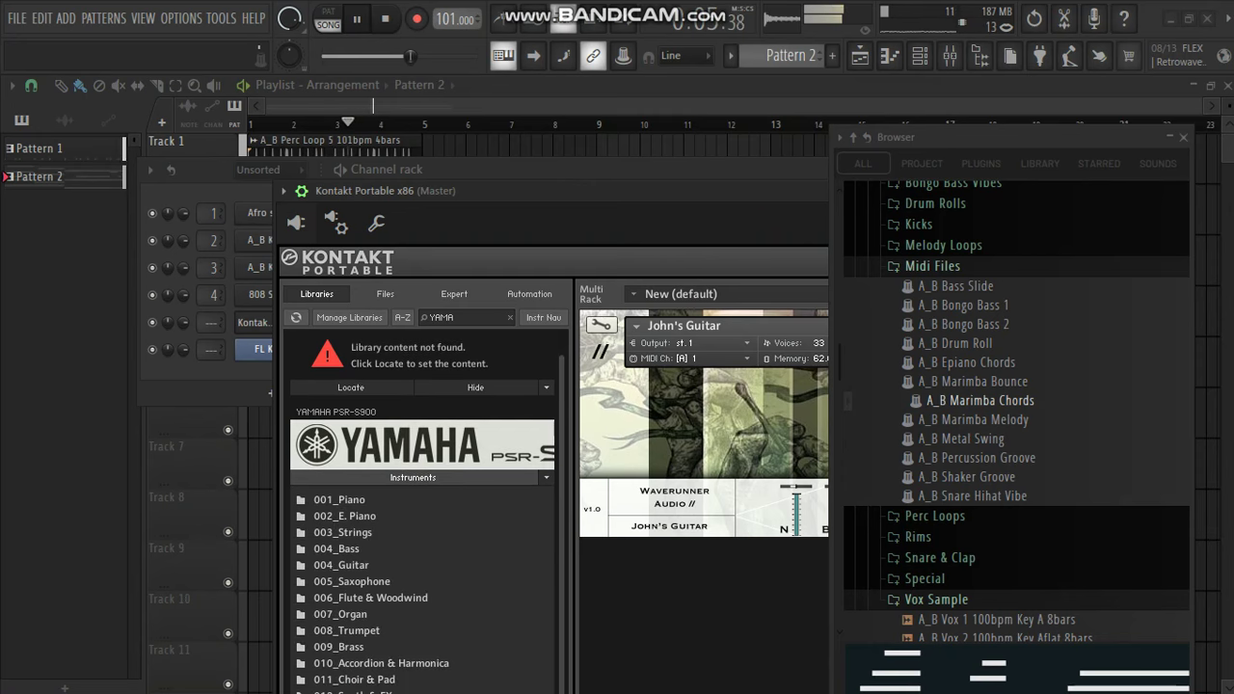
{"action": "double_click", "coordinate": [342, 565]}
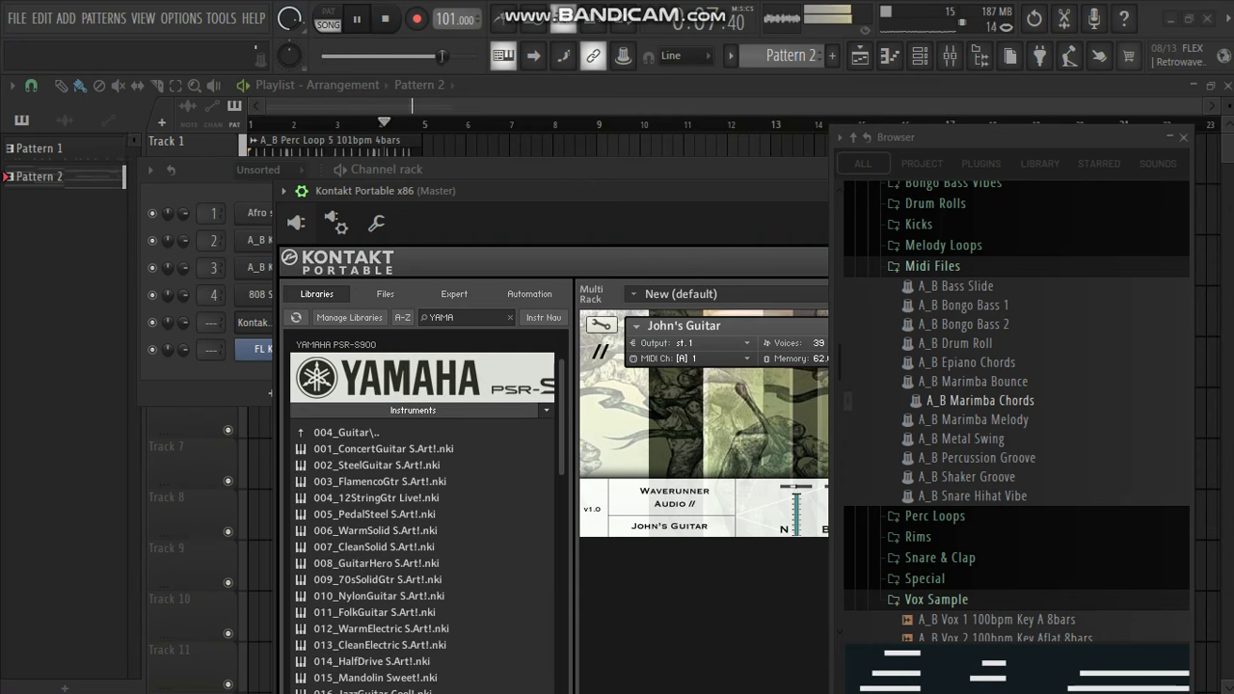
{"action": "double_click", "coordinate": [384, 450]}
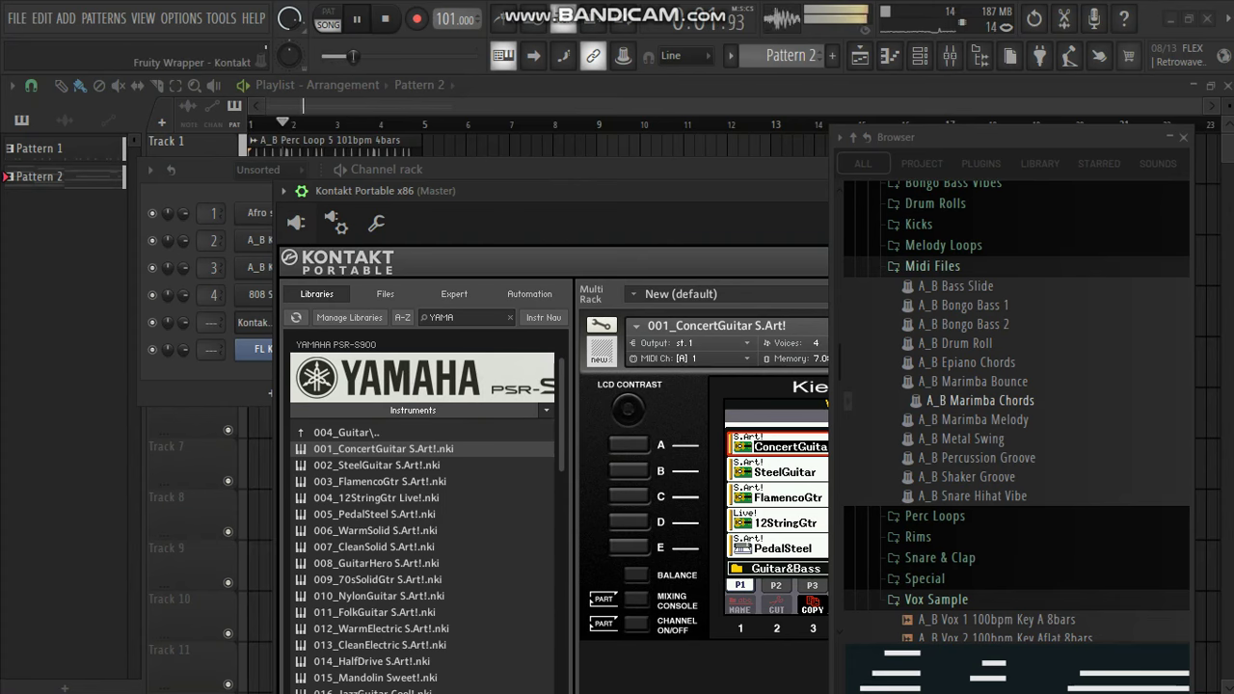
- Audition the following PSR-S900 guitar presets in Kontakt and switch the instrument to 006_WarmSolid S.Art!
{"action": "left_click_drag", "start_coordinate": [559, 190], "coordinate": [438, 162]}
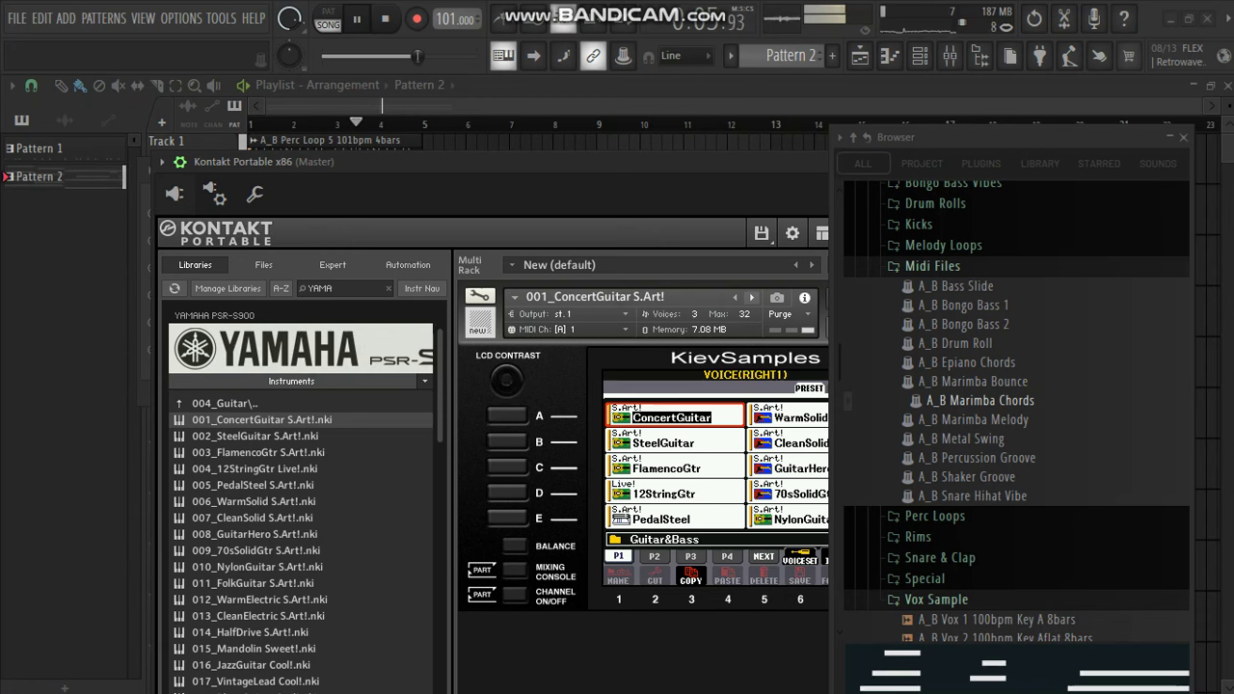
{"action": "left_click", "coordinate": [752, 298]}
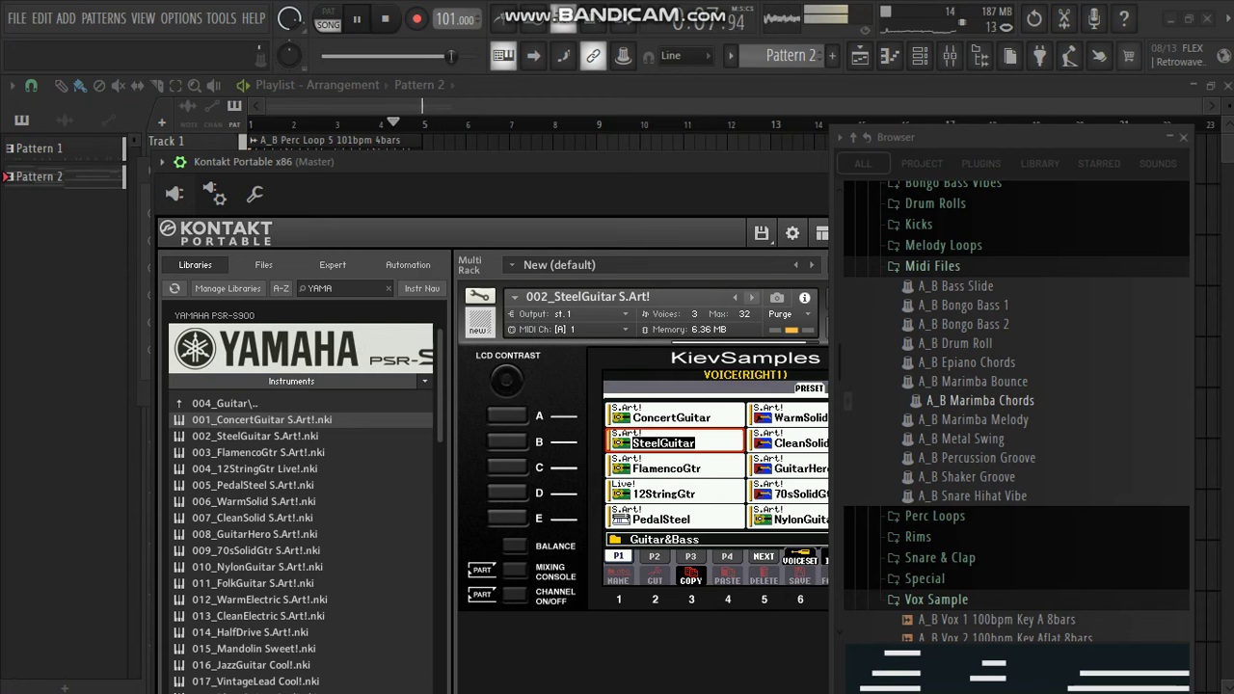
{"action": "left_click", "coordinate": [752, 298]}
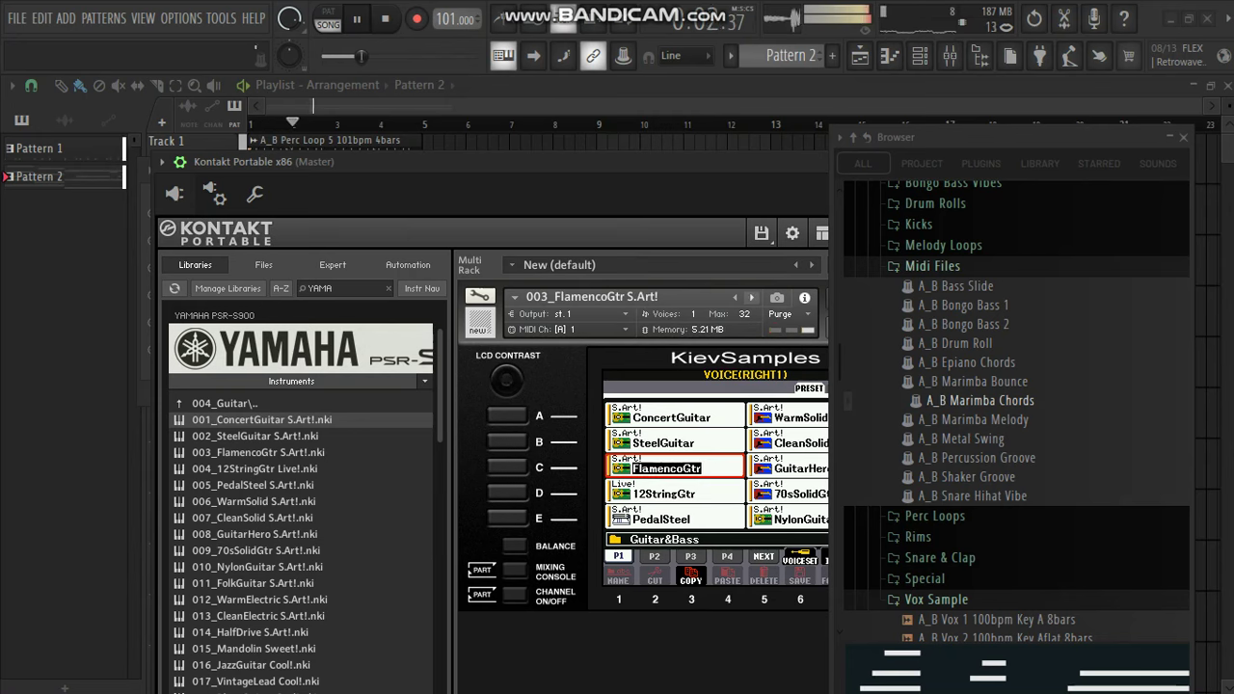
{"action": "left_click", "coordinate": [752, 298]}
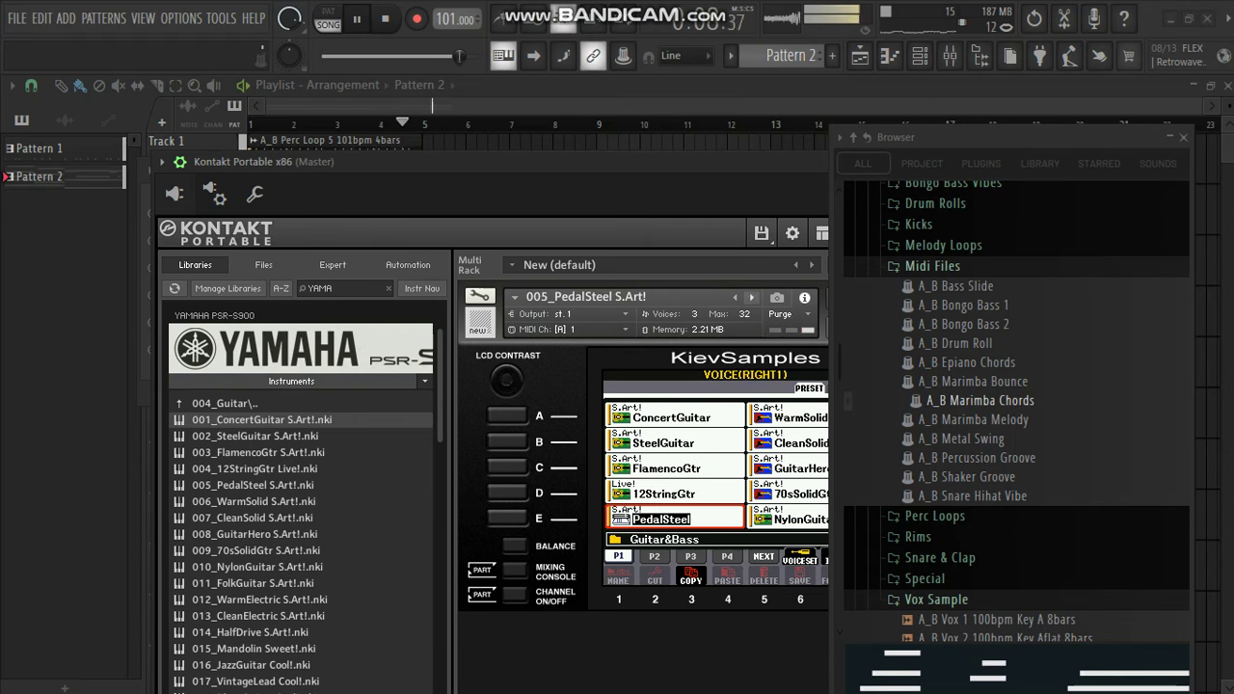
{"action": "left_click", "coordinate": [752, 298]}
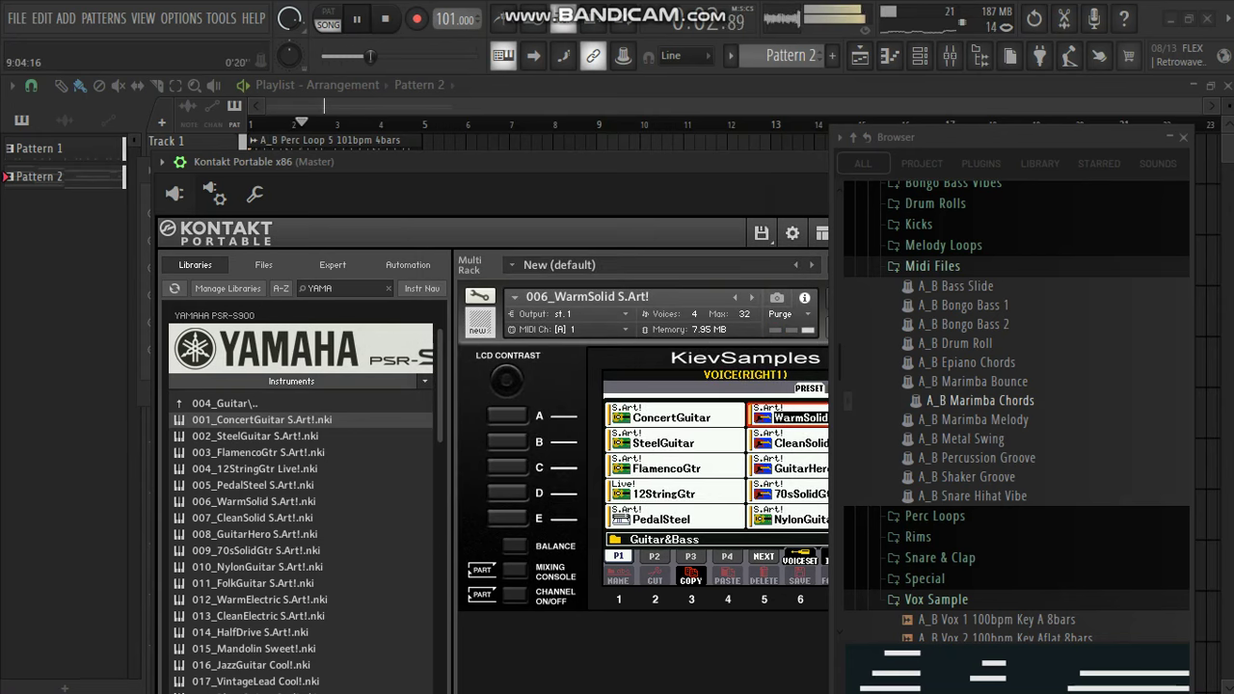
- Open the Kontakt channel's piano roll and lengthen all bar 2 chord notes to the end of the bar
{"action": "left_click", "coordinate": [919, 55]}
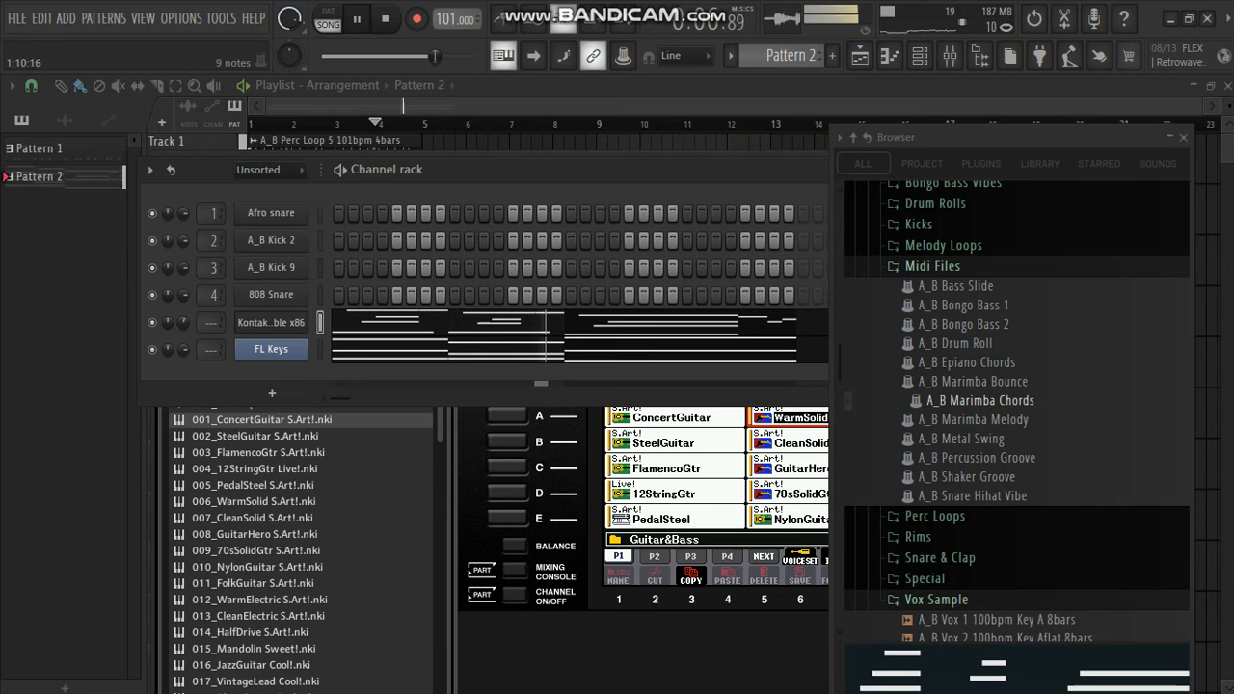
{"action": "left_click", "coordinate": [486, 323]}
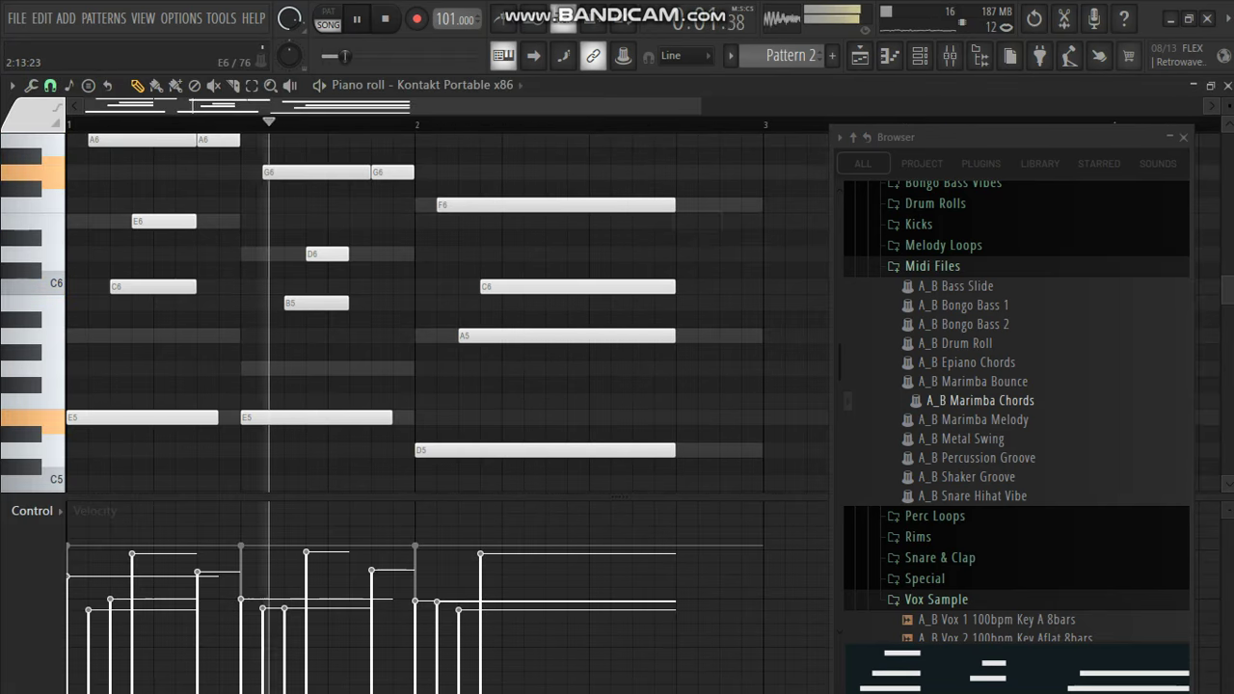
{"action": "left_click_drag", "start_coordinate": [757, 188], "coordinate": [631, 474]}
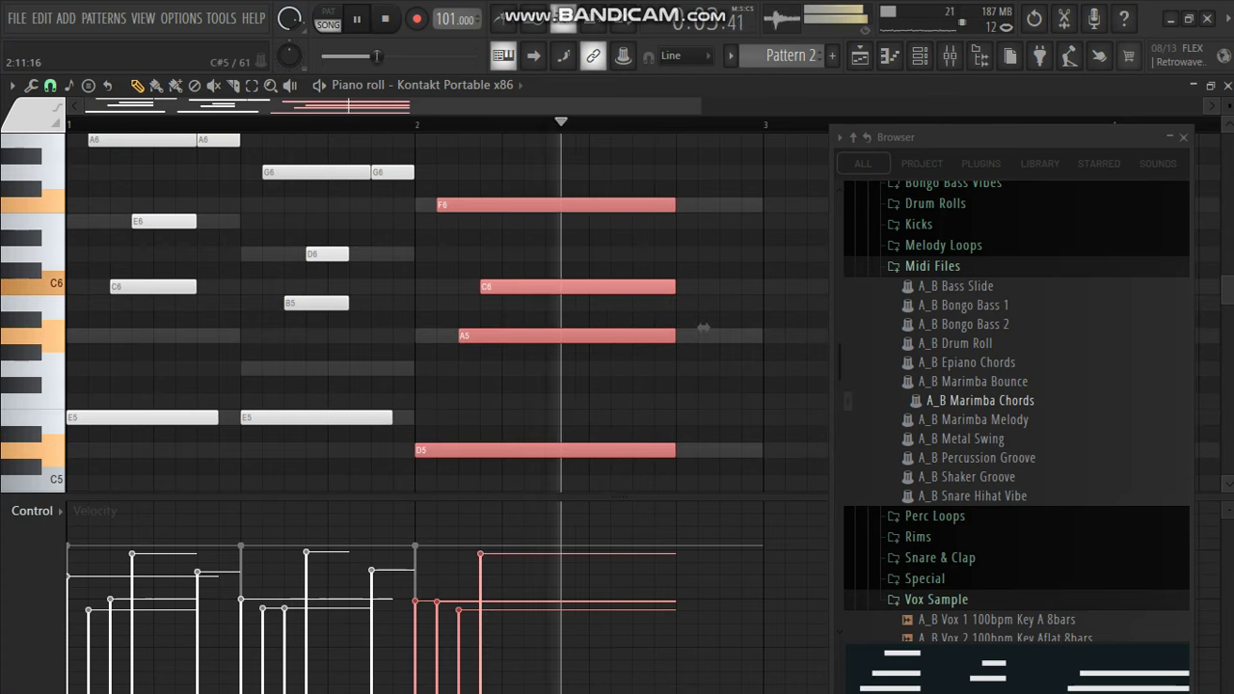
{"action": "left_click_drag", "start_coordinate": [704, 328], "coordinate": [791, 328]}
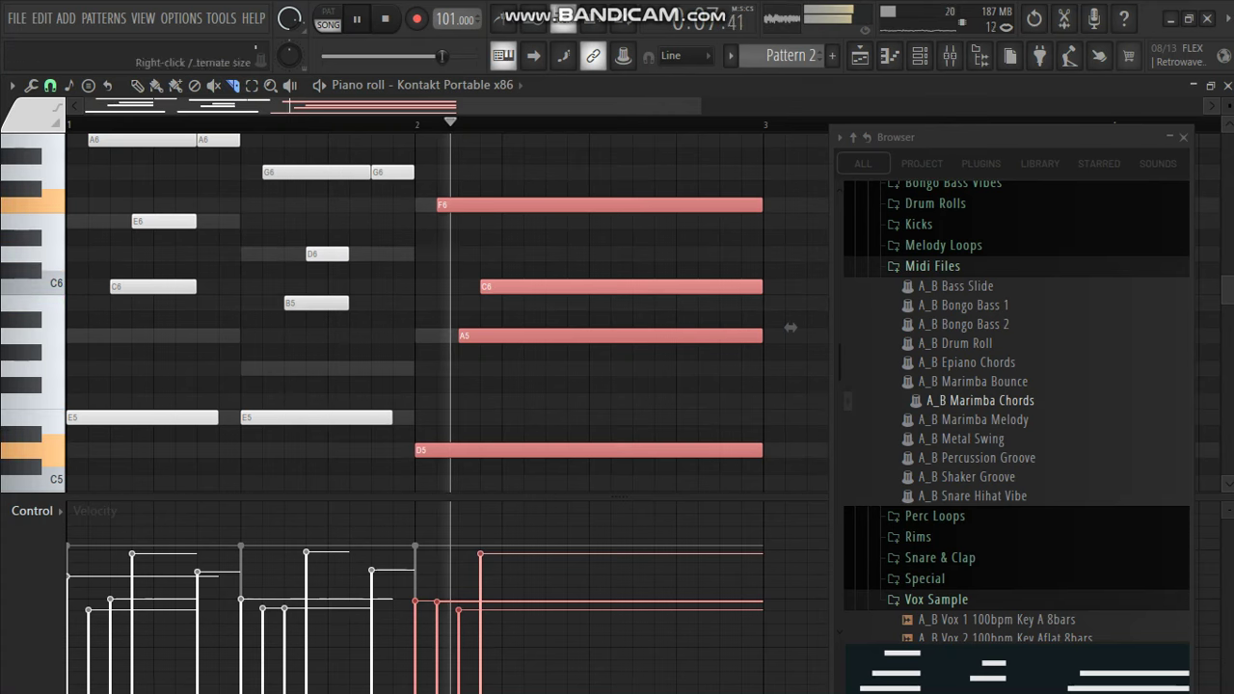
- Try slicing the bar 2 chord and strumming its cut-off end, then undo both edits
{"action": "left_click_drag", "start_coordinate": [633, 133], "coordinate": [633, 157]}
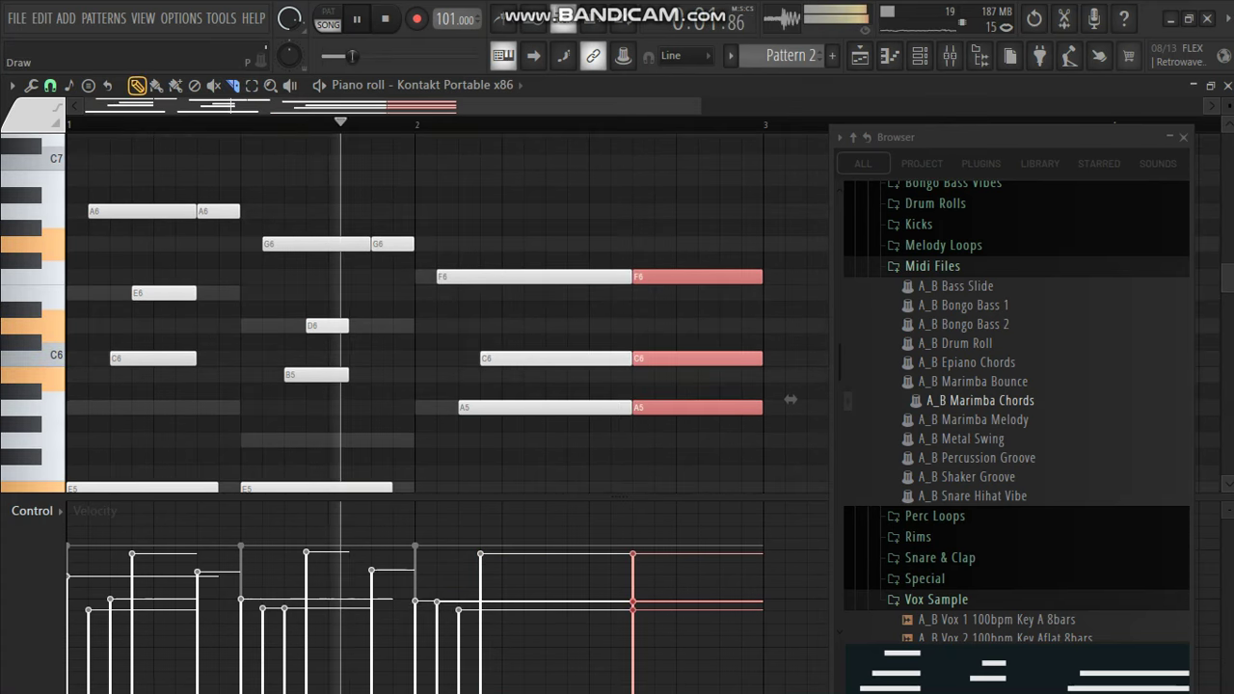
{"action": "scroll", "coordinate": [791, 399], "scroll_direction": "down", "scroll_amount": 4}
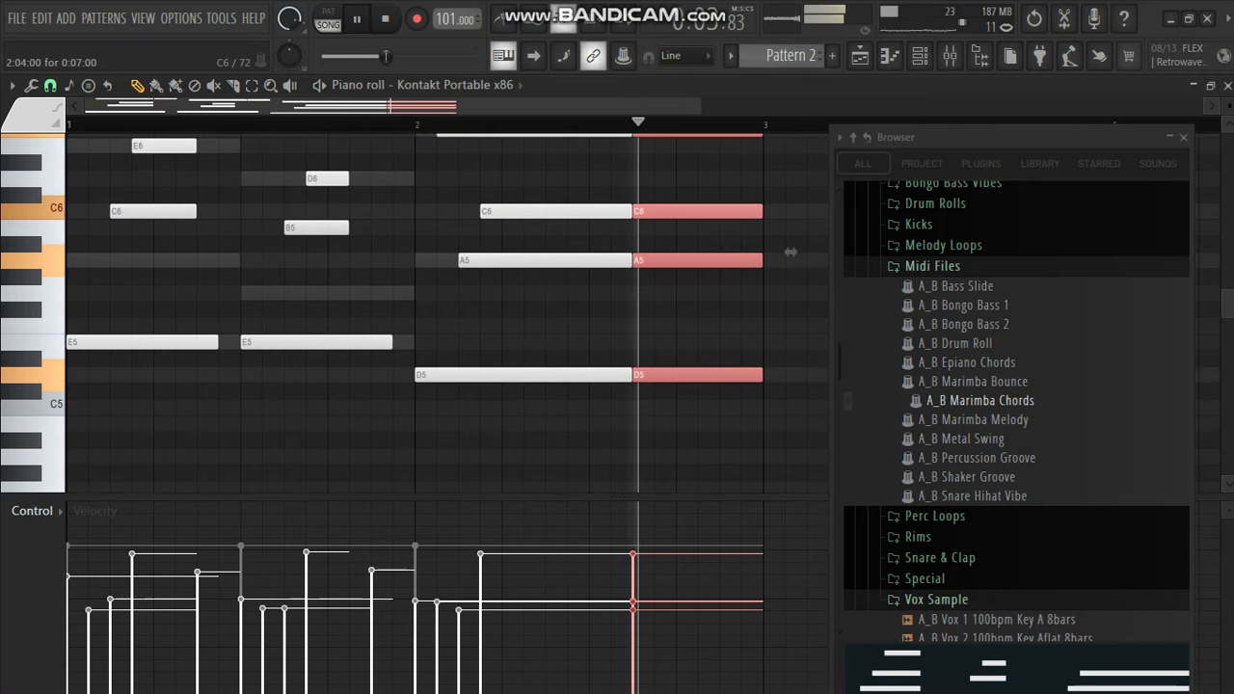
{"action": "key", "text": "alt+s"}
{"action": "left_click_drag", "start_coordinate": [812, 253], "coordinate": [801, 253]}
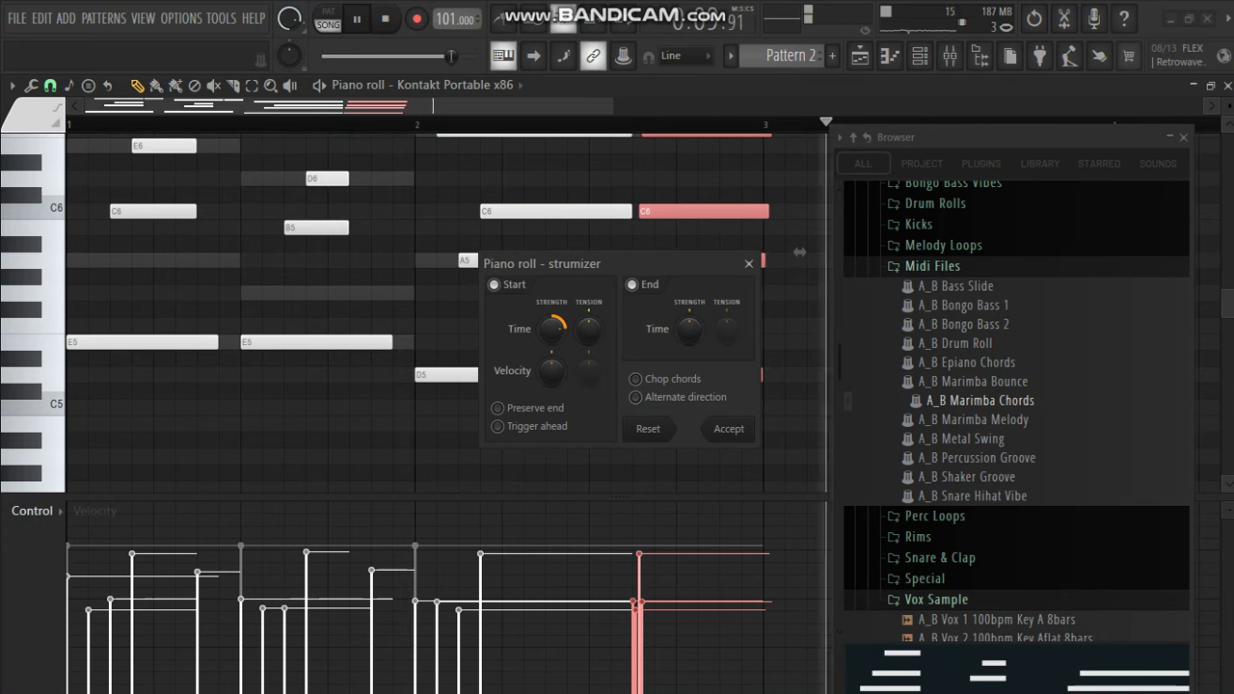
{"action": "left_click", "coordinate": [748, 263]}
{"action": "key", "text": "ctrl+z"}
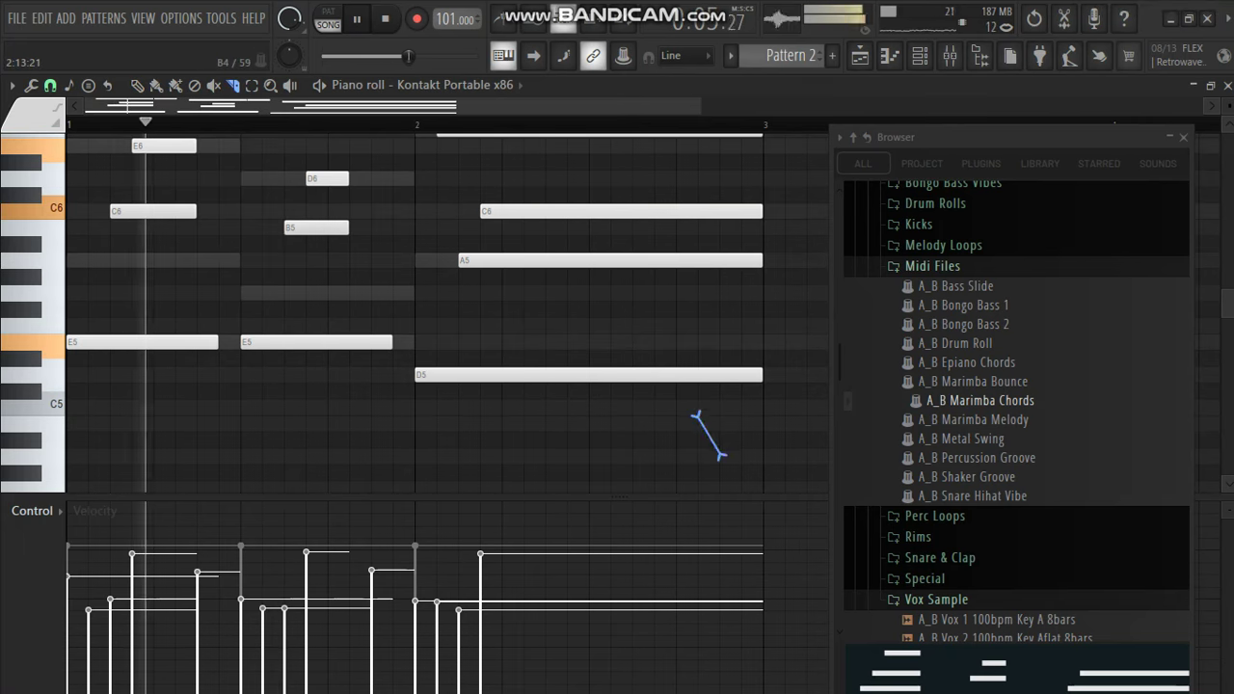
- Slice every note of the bar 2 chord vertically, three quarters of the way through the bar
{"action": "scroll", "coordinate": [676, 309], "scroll_direction": "up", "scroll_amount": 5}
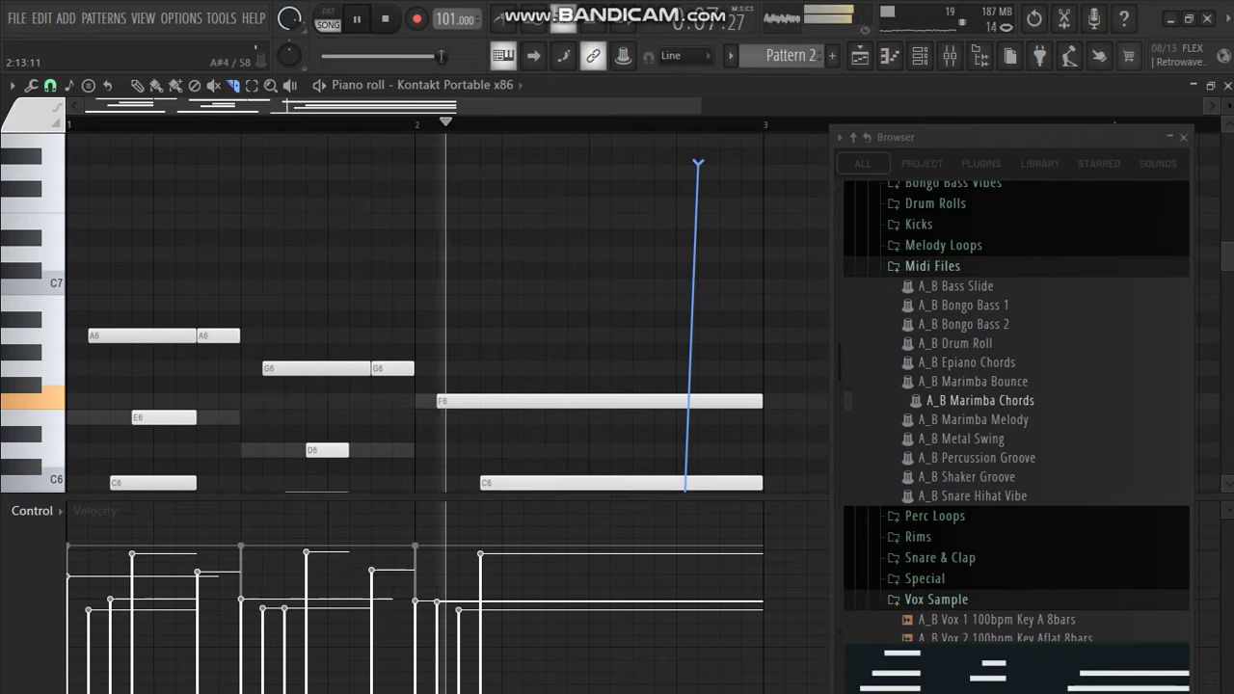
{"action": "left_click_drag", "start_coordinate": [676, 489], "coordinate": [676, 167]}
{"action": "scroll", "coordinate": [791, 291], "scroll_direction": "down", "scroll_amount": 5}
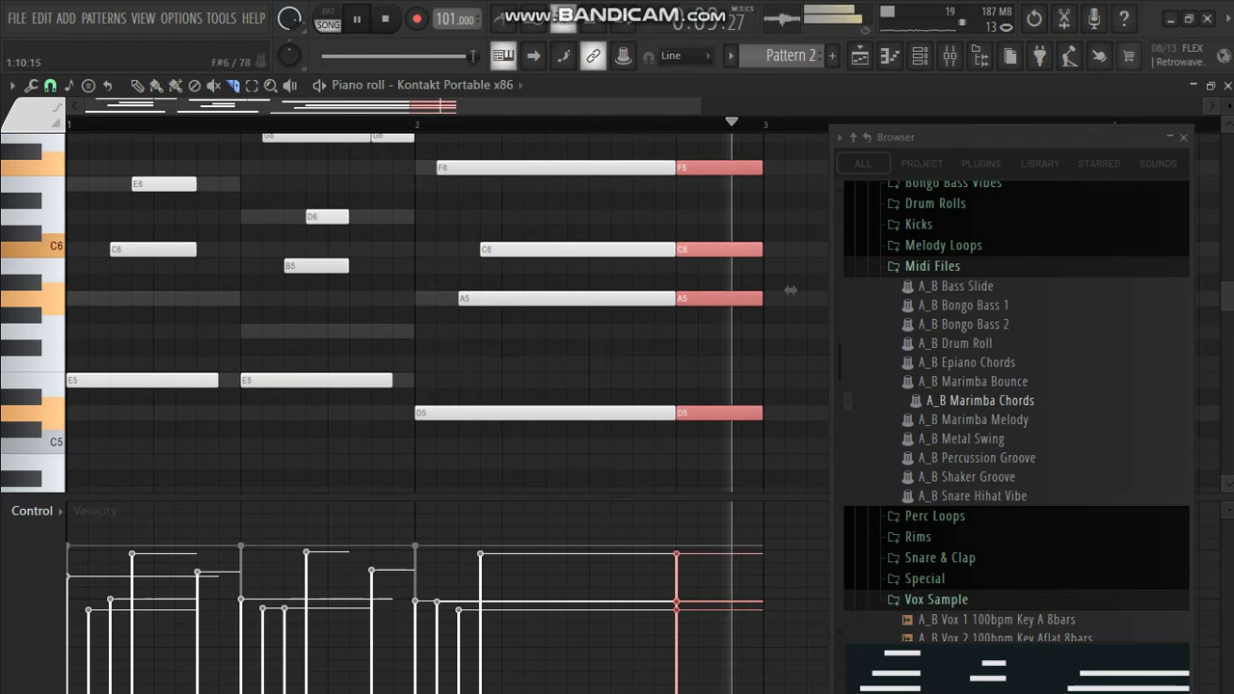
- Strum the cut-off chord end slightly with the strumizer's start time, then shorten its notes to finish just before bar 3
{"action": "key", "text": "alt+s"}
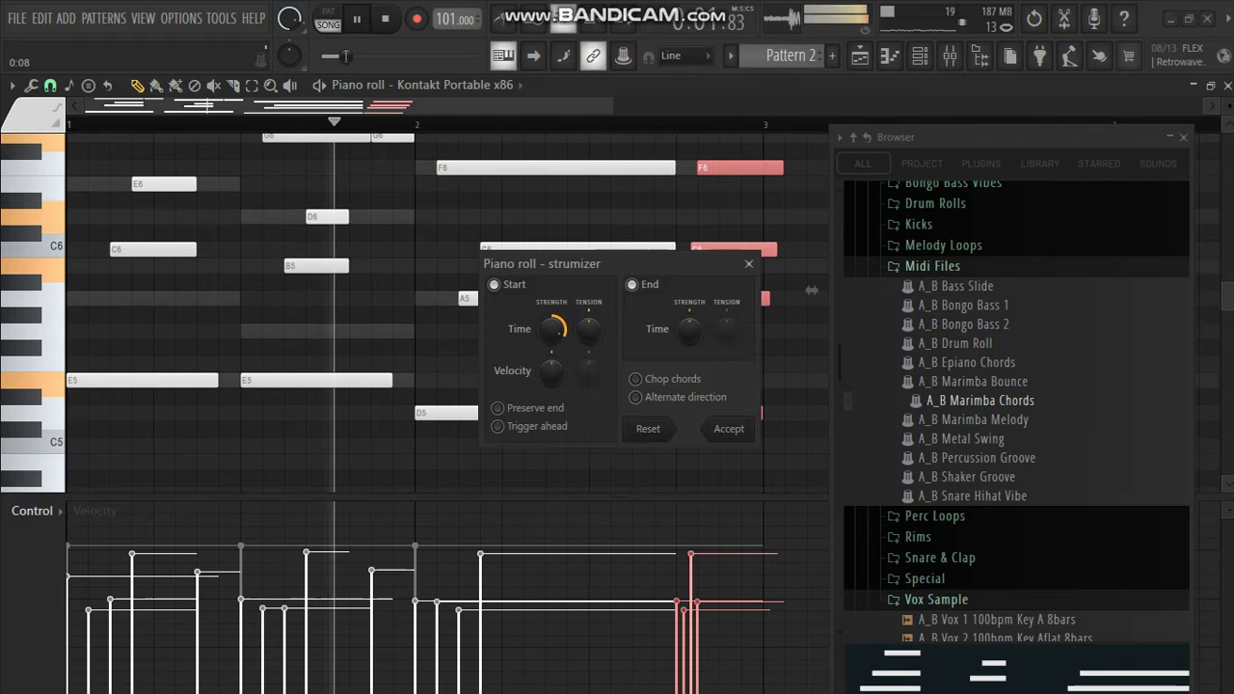
{"action": "left_click_drag", "start_coordinate": [552, 329], "coordinate": [552, 353]}
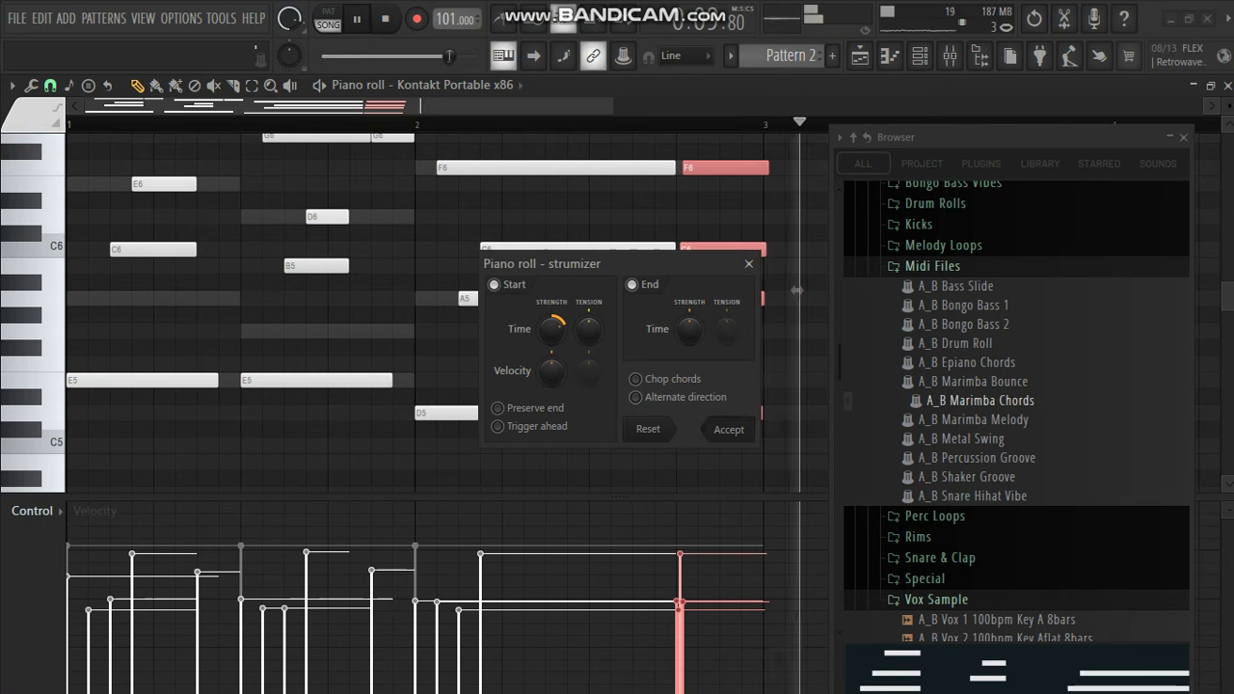
{"action": "key", "text": "Return"}
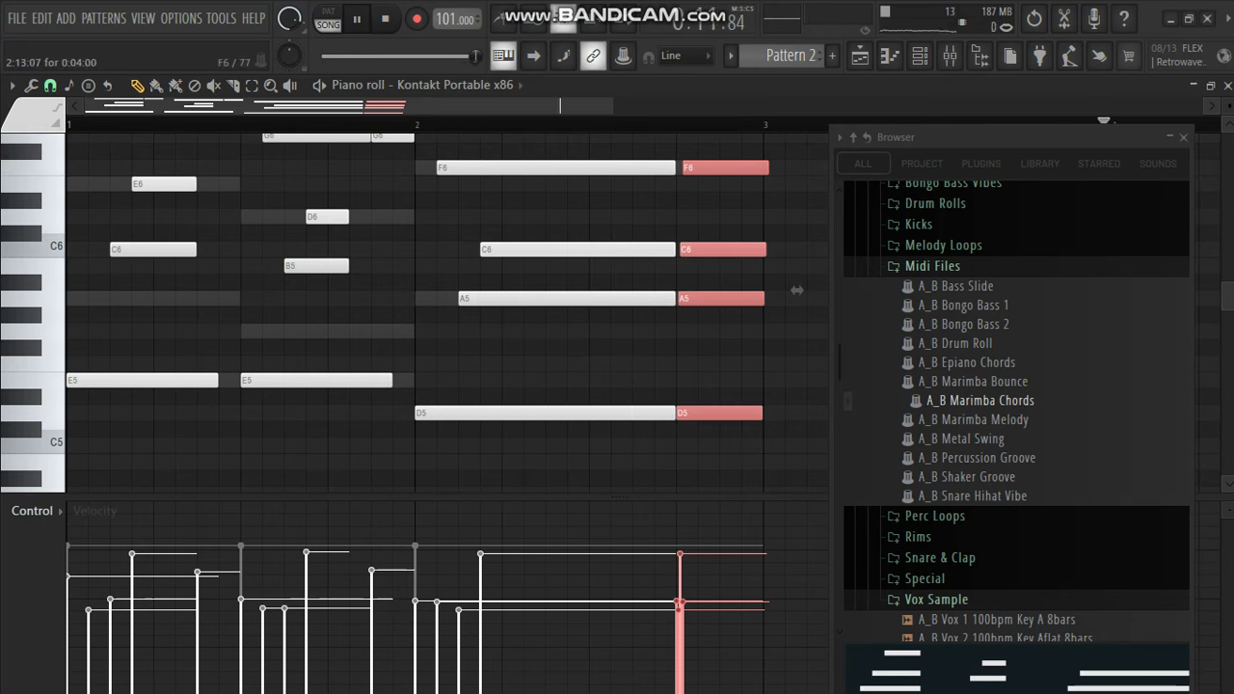
{"action": "left_click_drag", "start_coordinate": [796, 290], "coordinate": [783, 290]}
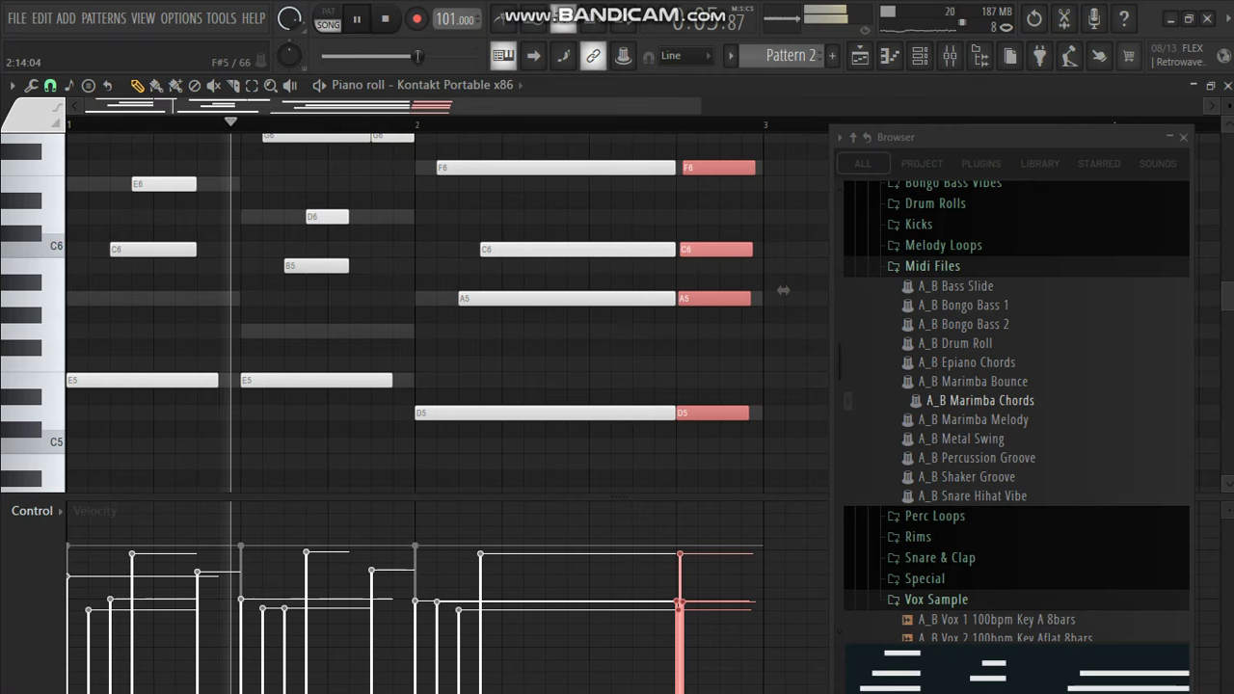
{"action": "left_click_drag", "start_coordinate": [783, 290], "coordinate": [782, 389]}
{"action": "left_click", "coordinate": [782, 388], "text": "ctrl"}
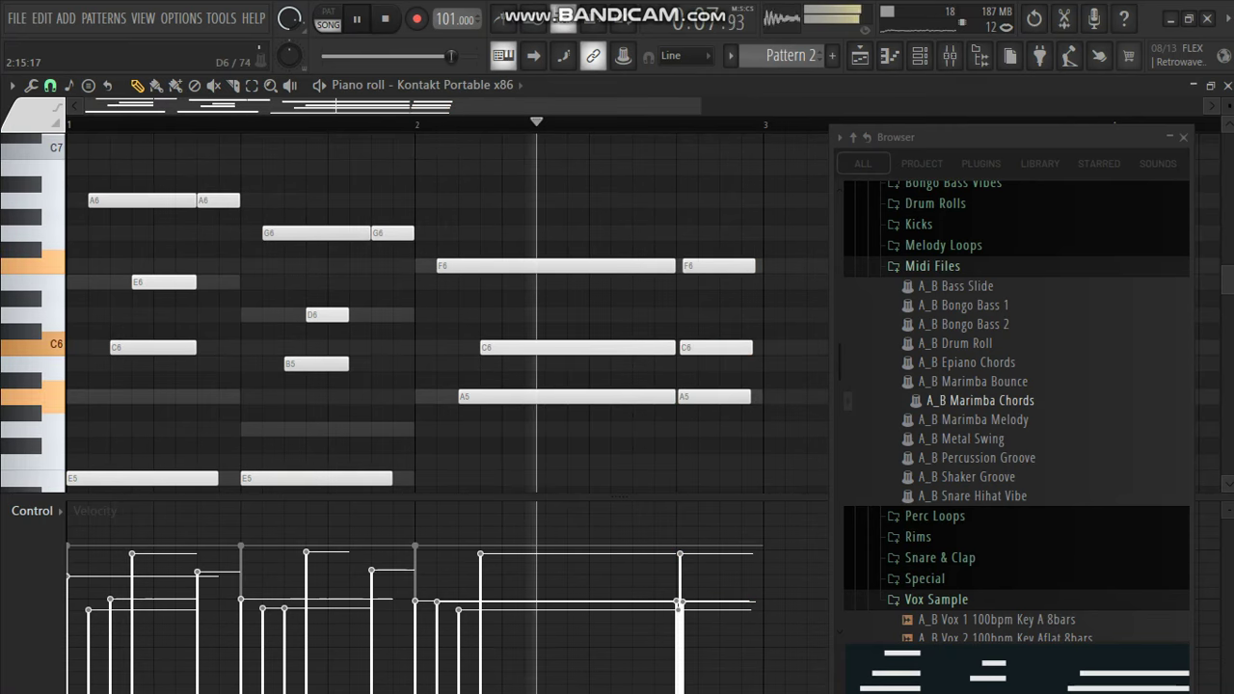
- Try adding an extra C6 note over the cut-off chord and trimming it to the end of bar 2
{"action": "left_click", "coordinate": [735, 300]}
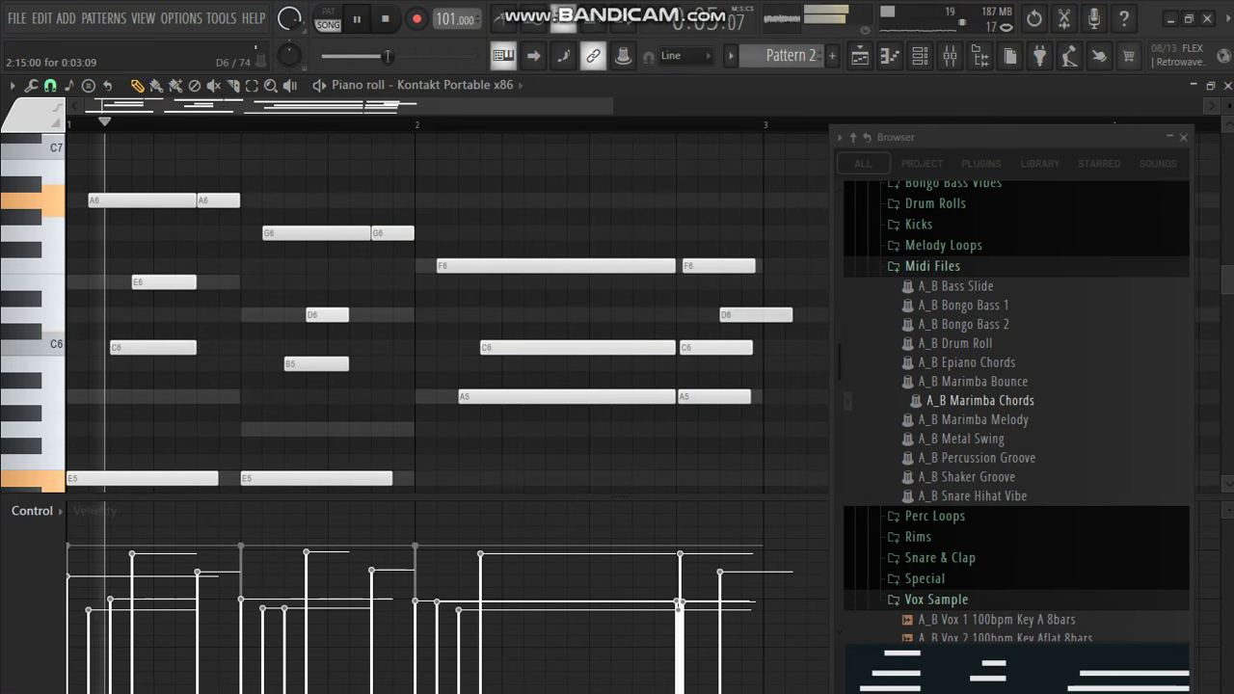
{"action": "left_click_drag", "start_coordinate": [747, 315], "coordinate": [747, 348]}
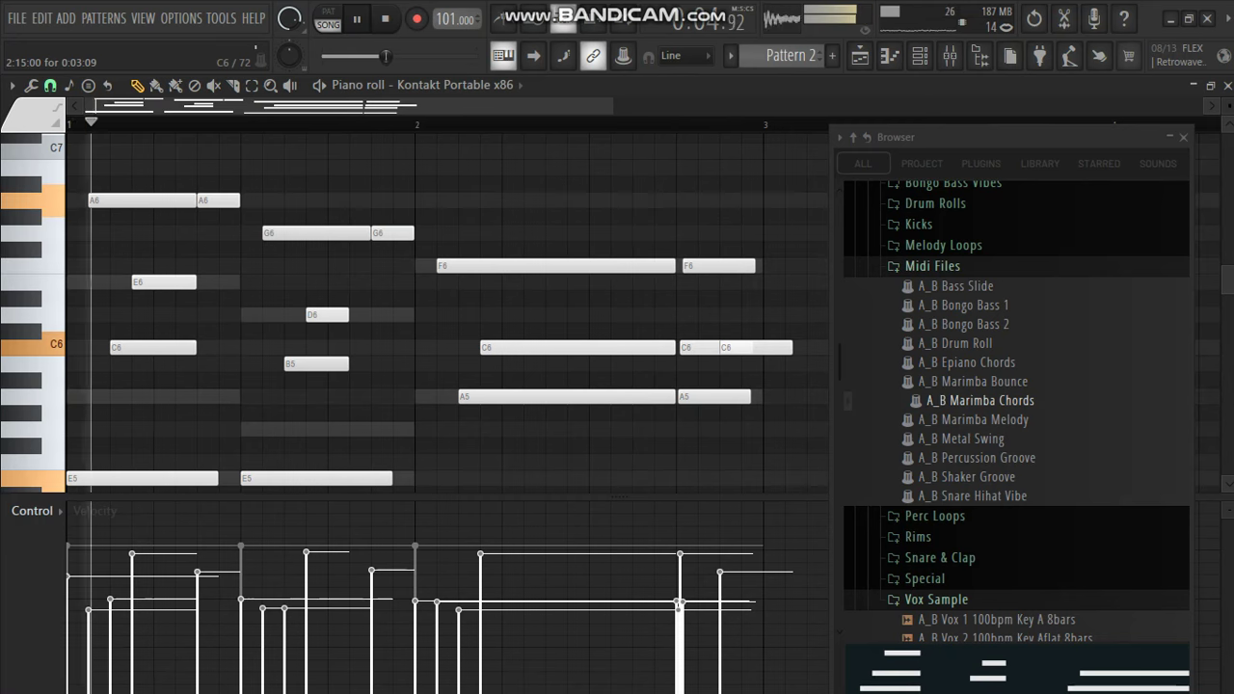
{"action": "left_click_drag", "start_coordinate": [791, 348], "coordinate": [750, 355]}
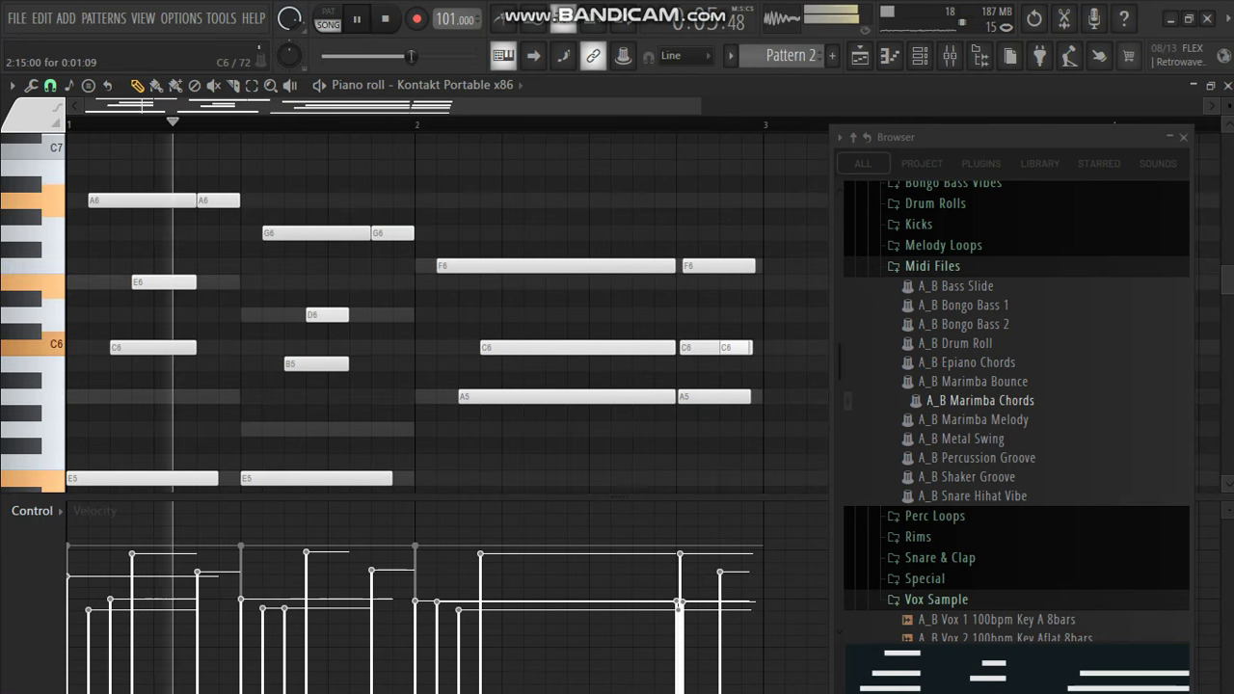
{"action": "left_click_drag", "start_coordinate": [699, 340], "coordinate": [737, 355]}
{"action": "key", "text": "ctrl+z"}
{"action": "key", "text": "ctrl+z"}
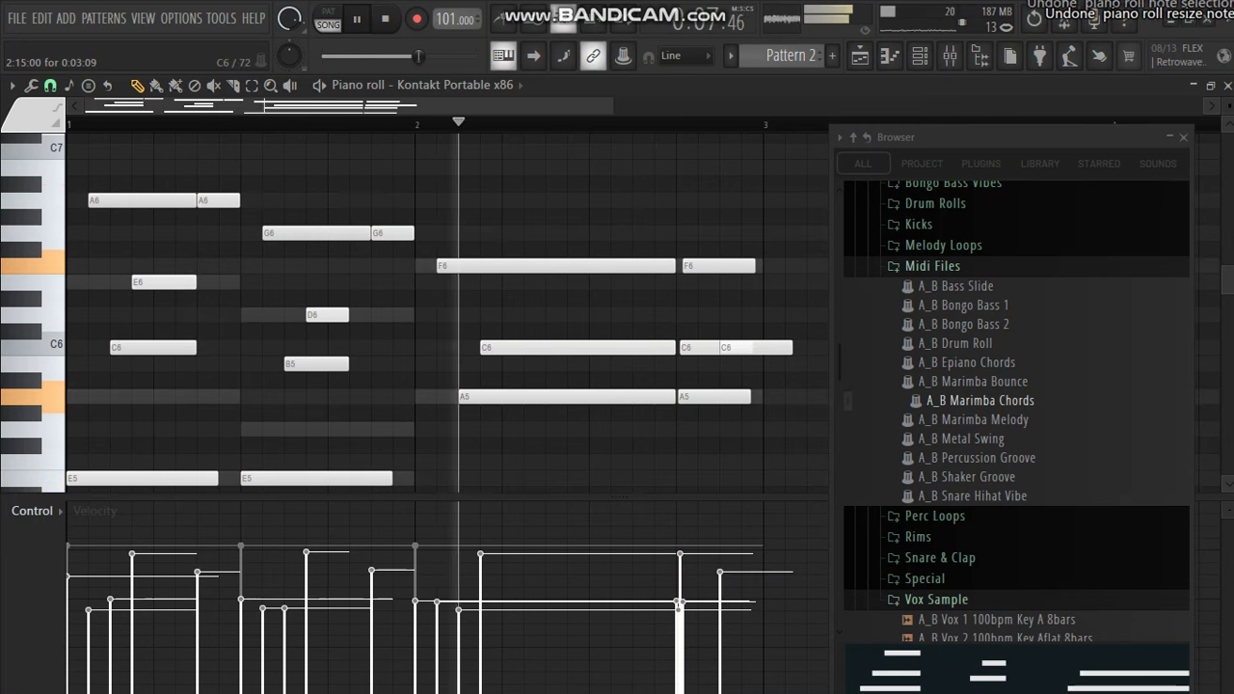
{"action": "left_click", "coordinate": [756, 348], "text": "ctrl"}
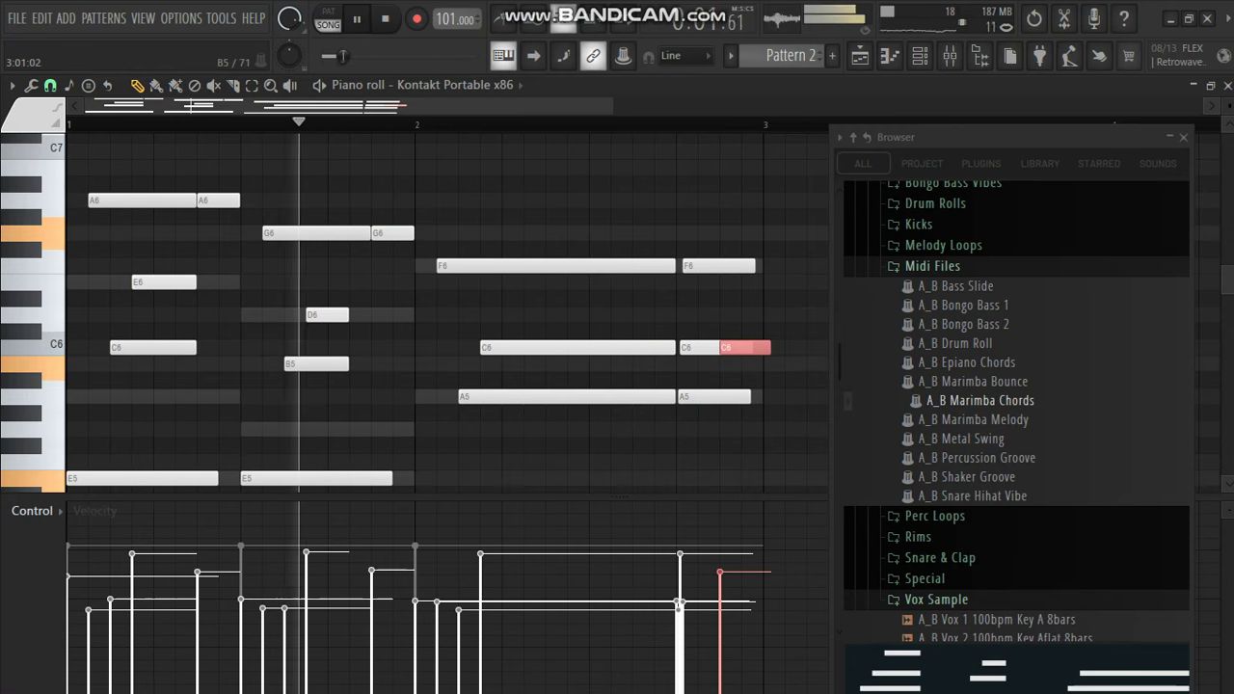
{"action": "left_click_drag", "start_coordinate": [768, 348], "coordinate": [760, 348]}
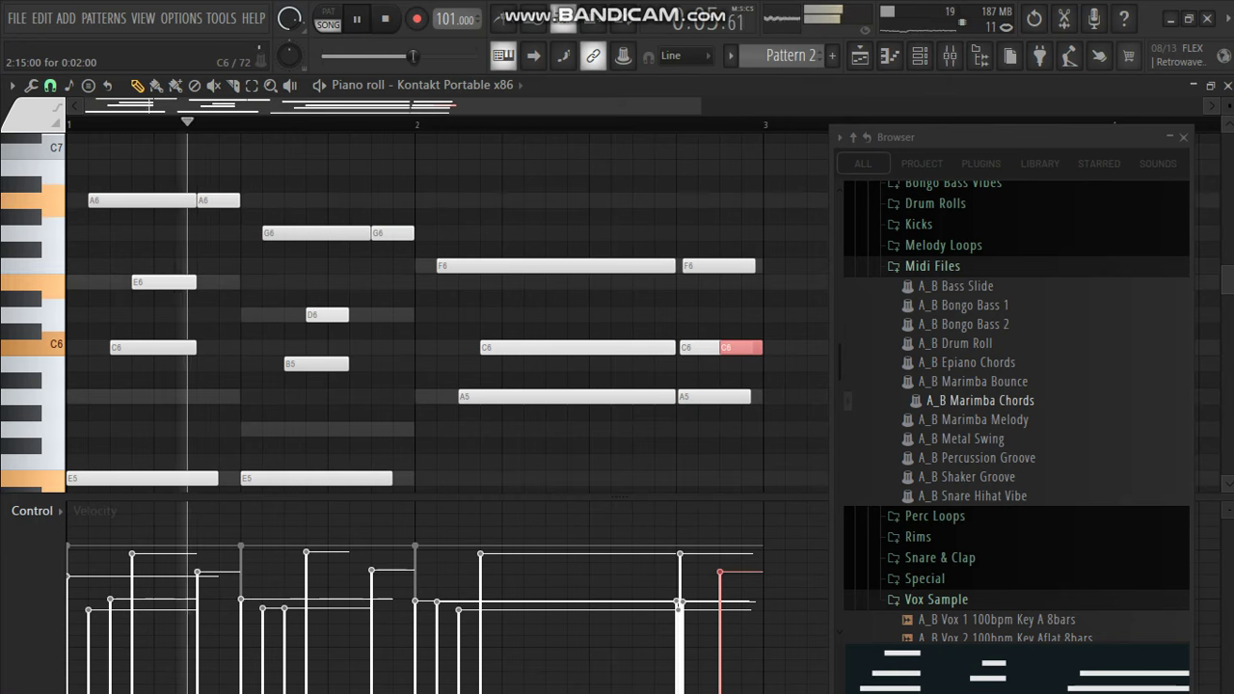
- Try an extra F6 note at the end of bar 2, then delete it and the added C6 note
{"action": "left_click", "coordinate": [750, 380]}
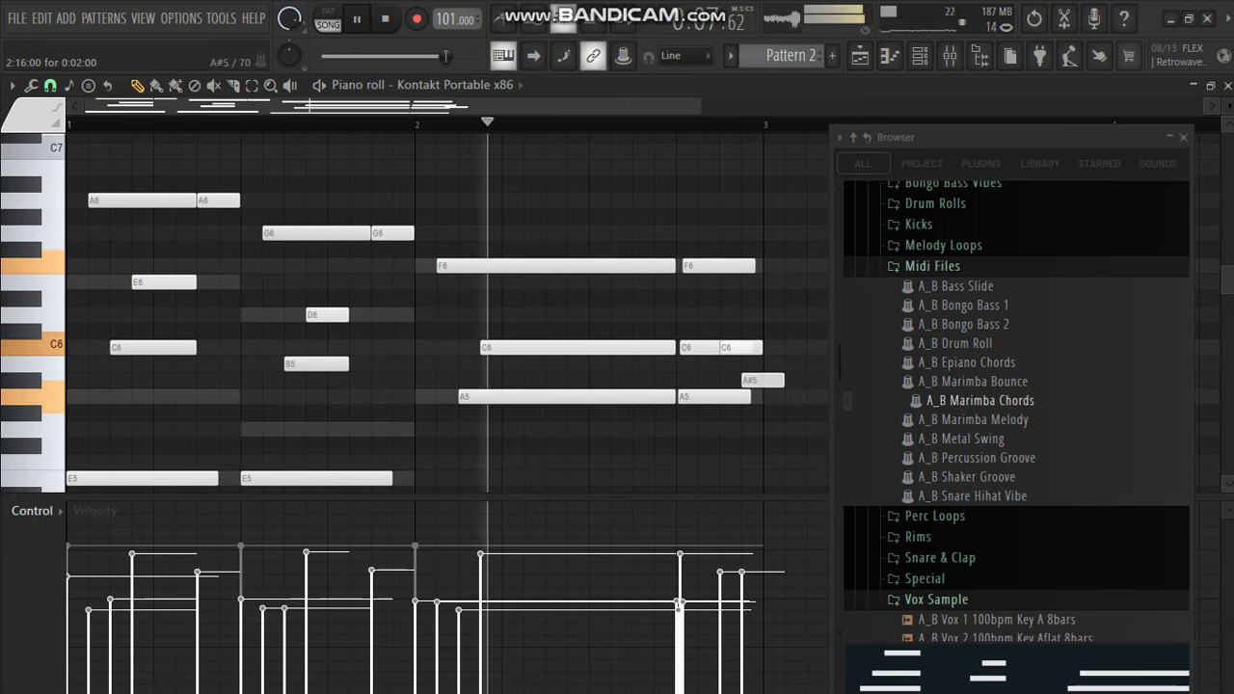
{"action": "left_click_drag", "start_coordinate": [750, 380], "coordinate": [750, 396]}
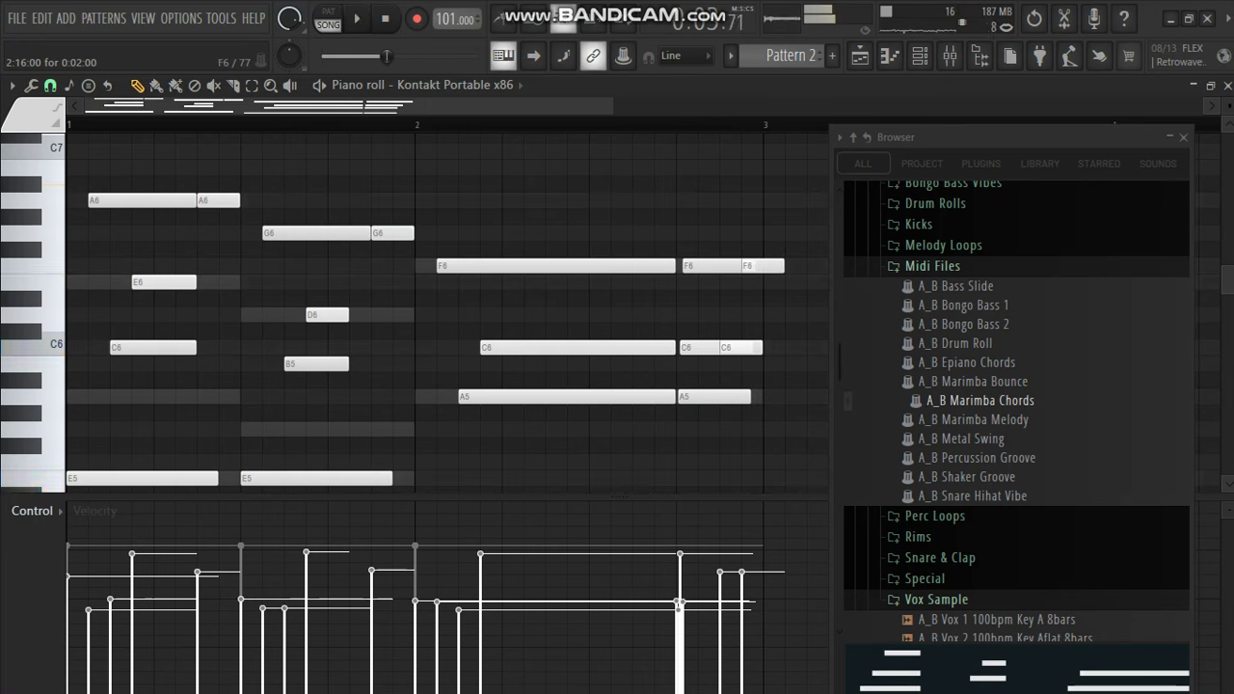
{"action": "right_click", "coordinate": [754, 265]}
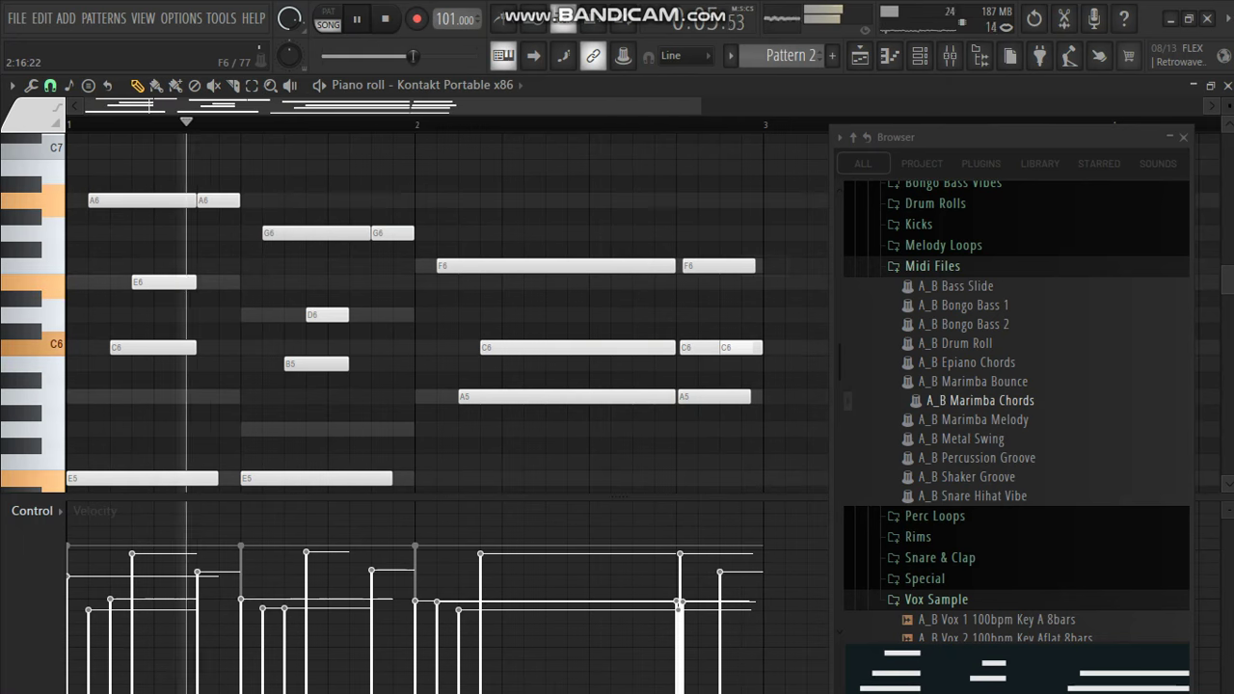
{"action": "right_click", "coordinate": [758, 347]}
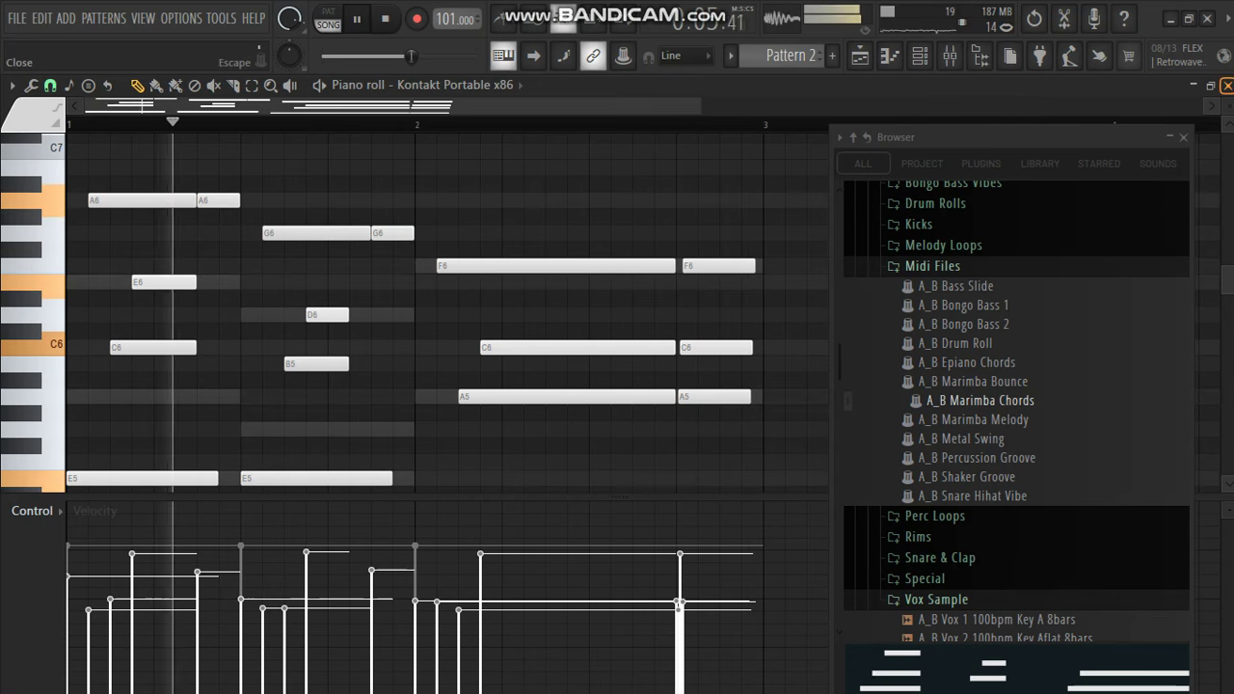
- Close the Kontakt piano roll and add Rhodes from the Keyboard instruments in Packs as a new channel
{"action": "left_click", "coordinate": [1226, 85]}
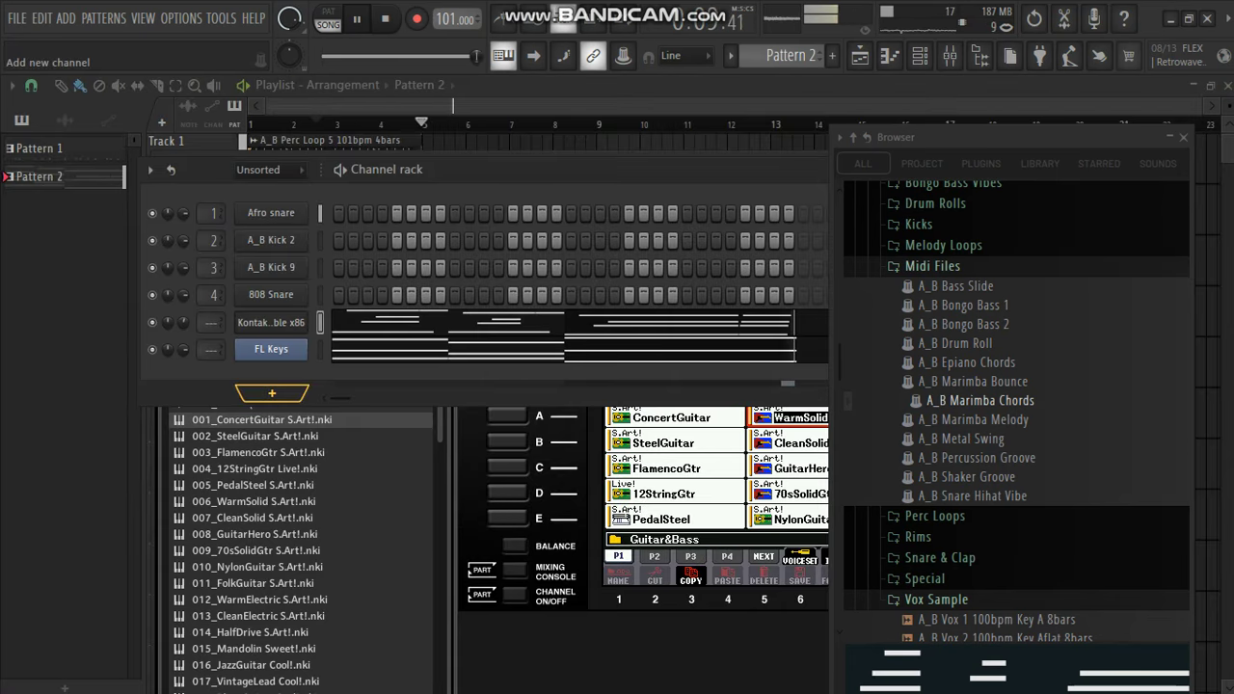
{"action": "left_click", "coordinate": [272, 393]}
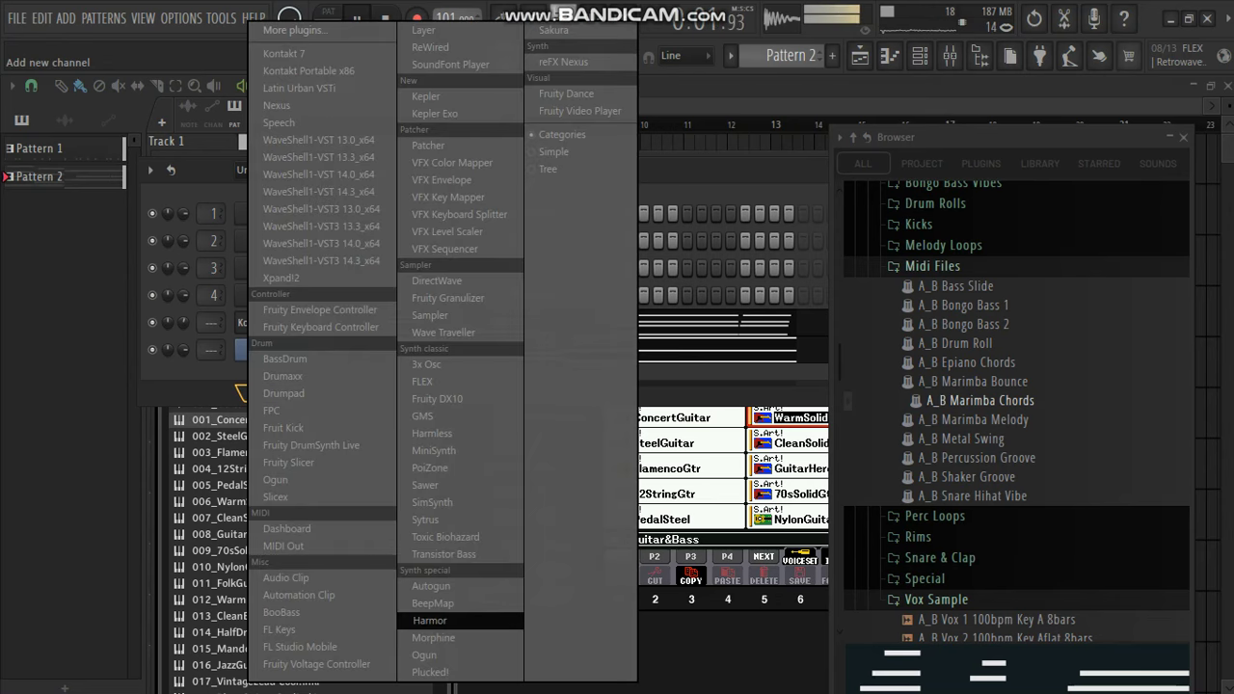
{"action": "left_click", "coordinate": [436, 638]}
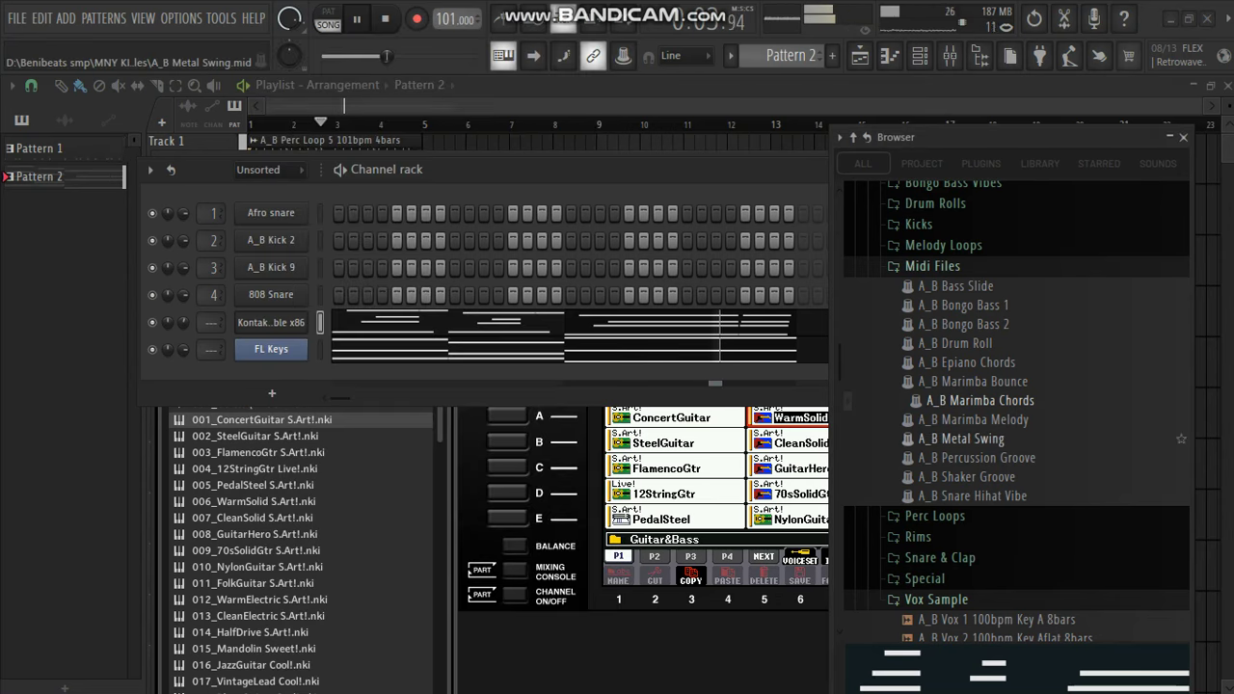
{"action": "scroll", "coordinate": [964, 439], "scroll_direction": "down", "scroll_amount": 15}
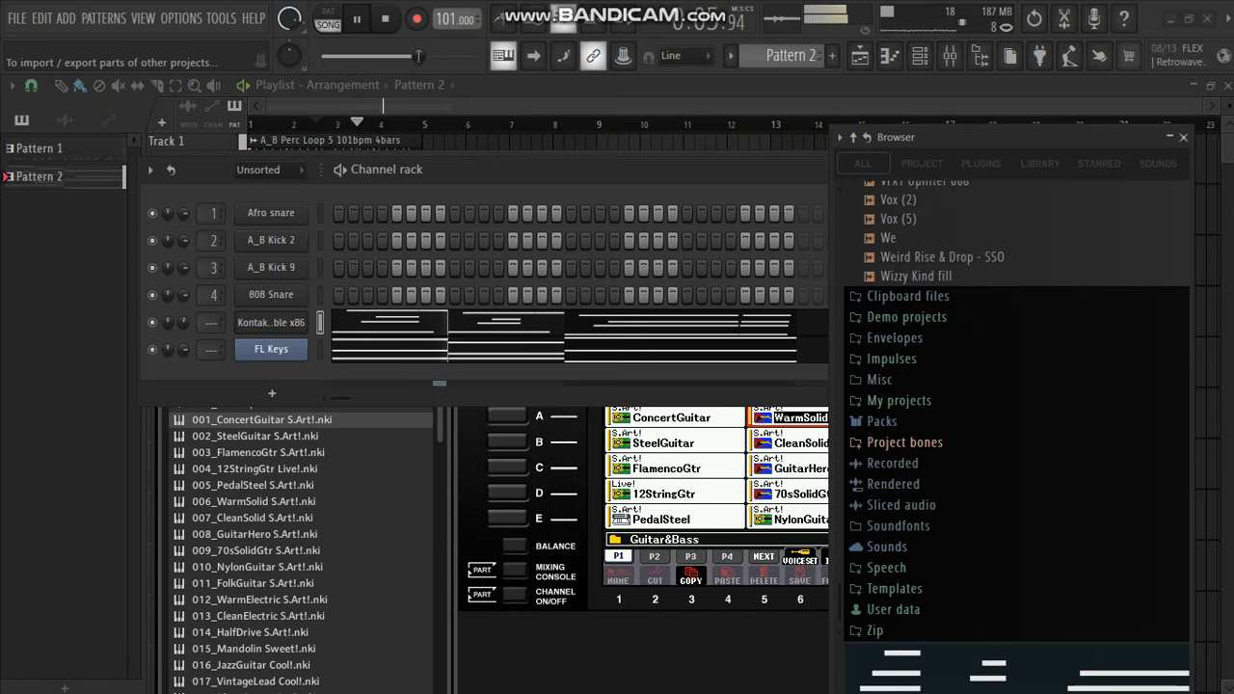
{"action": "left_click", "coordinate": [881, 421]}
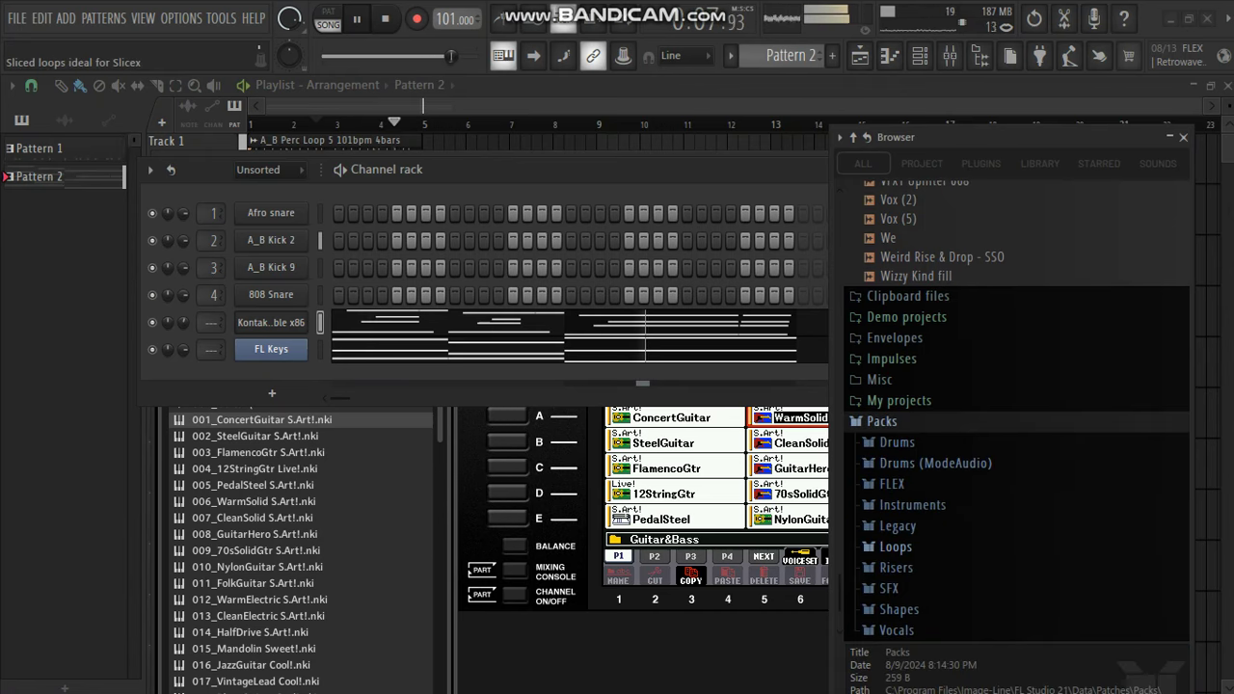
{"action": "scroll", "coordinate": [964, 482], "scroll_direction": "down", "scroll_amount": 2}
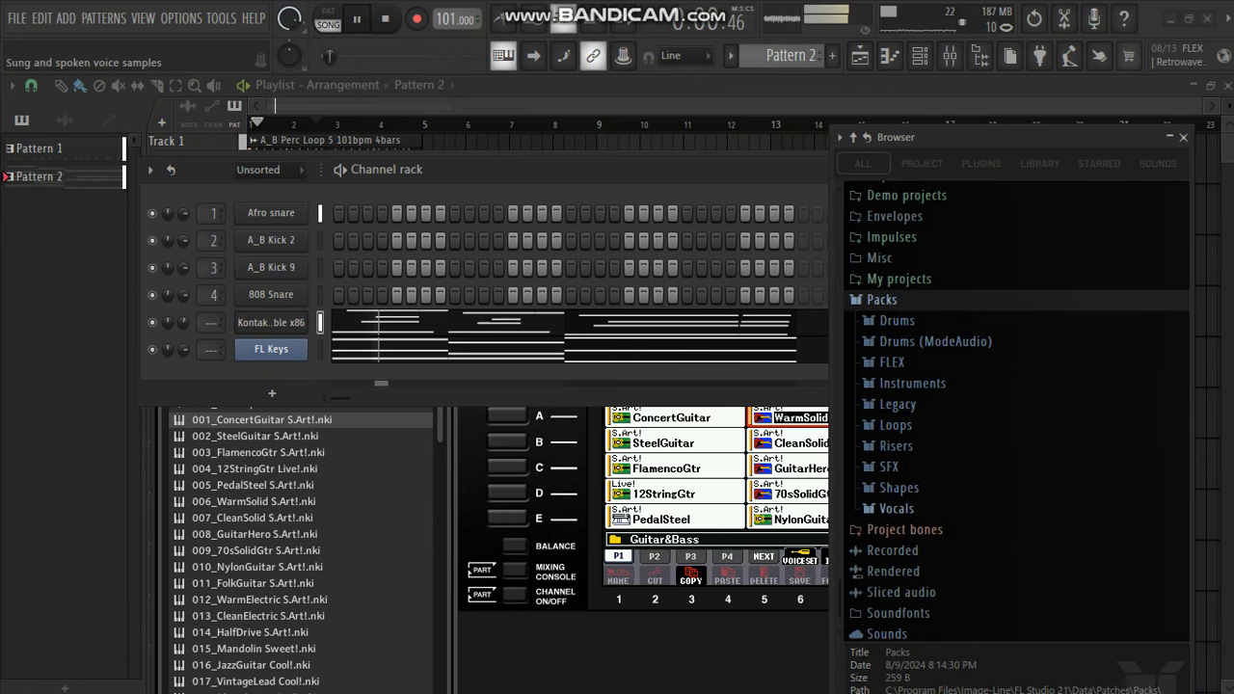
{"action": "left_click", "coordinate": [913, 382]}
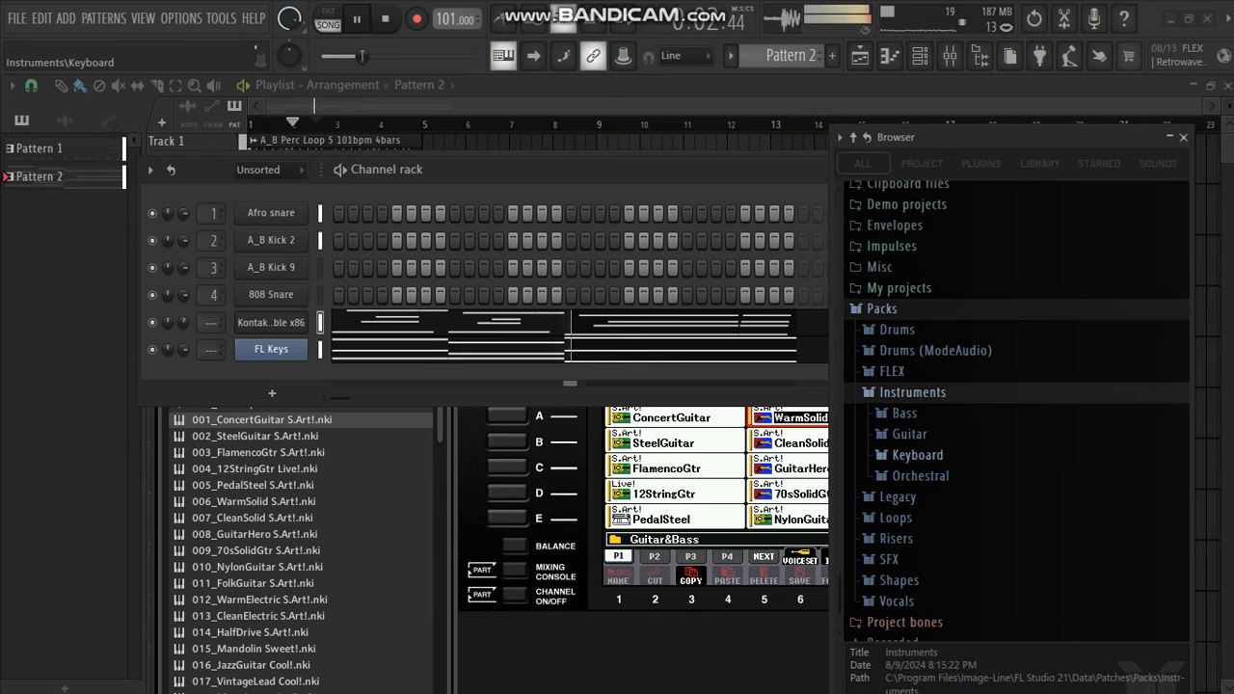
{"action": "left_click", "coordinate": [921, 476]}
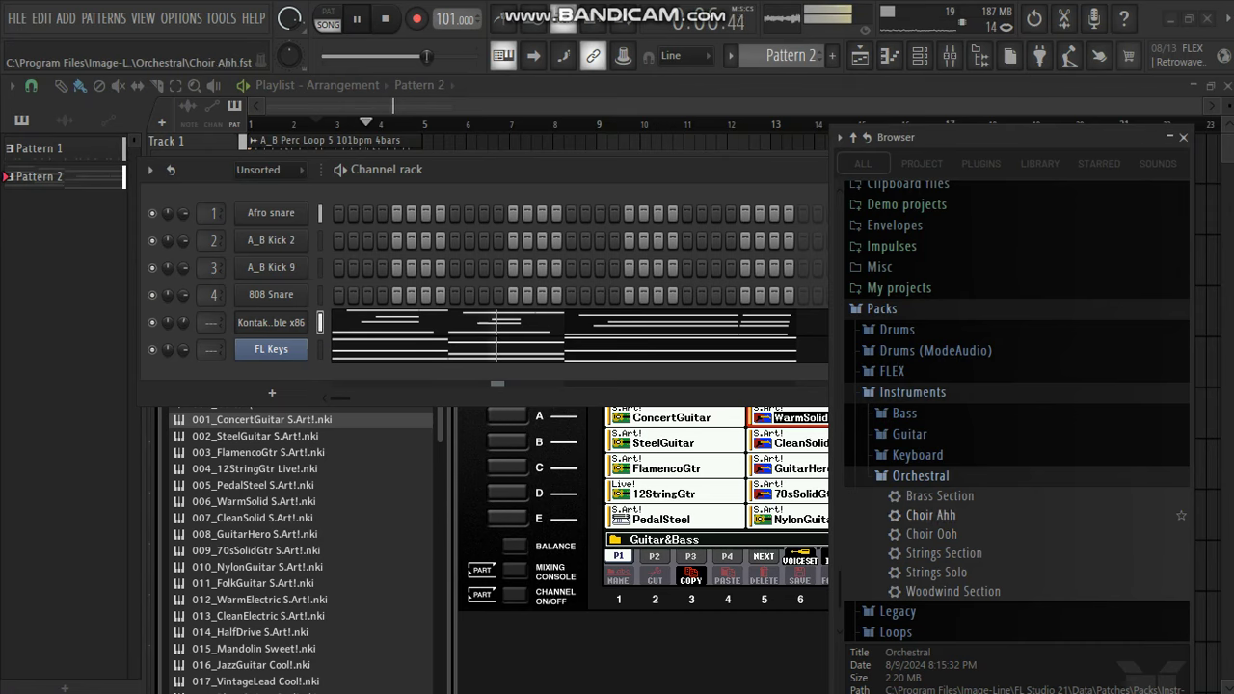
{"action": "left_click", "coordinate": [921, 476]}
{"action": "left_click", "coordinate": [918, 455]}
{"action": "left_click_drag", "start_coordinate": [925, 532], "coordinate": [279, 416]}
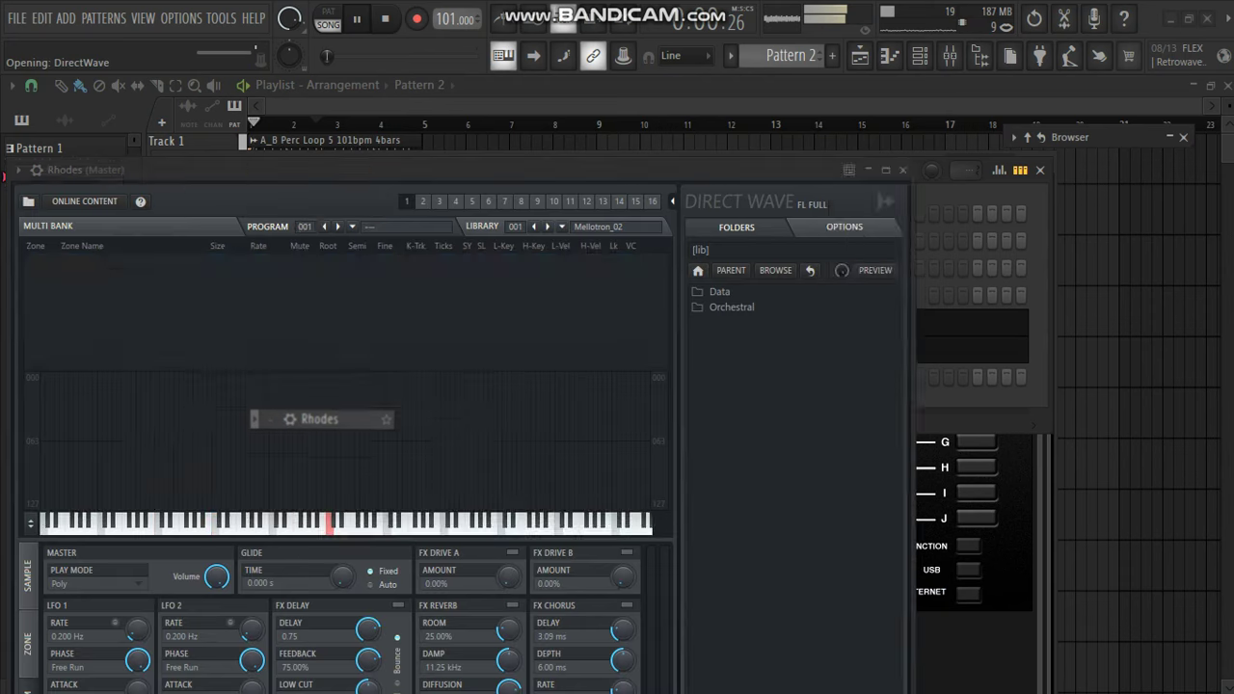
- Set the Rhodes channel's root note to B5 in its channel settings and switch playback to pattern mode
{"action": "left_click_drag", "start_coordinate": [328, 170], "coordinate": [432, 126]}
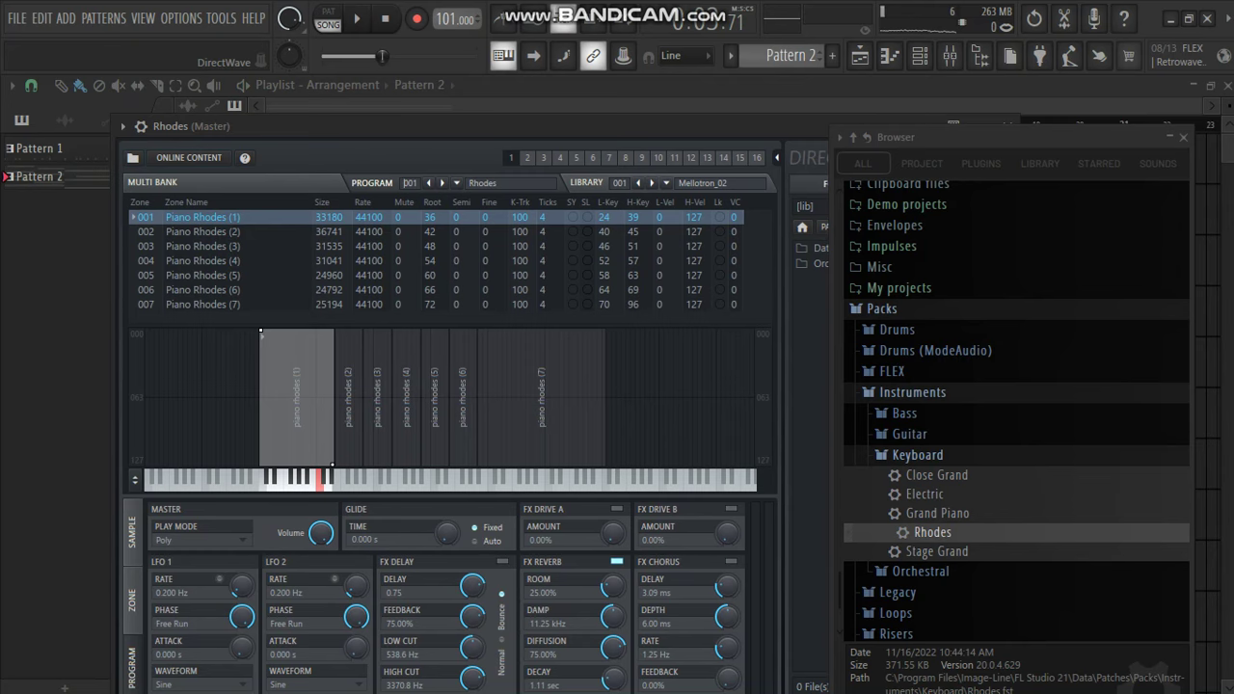
{"action": "left_click", "coordinate": [141, 127]}
{"action": "left_click", "coordinate": [175, 159]}
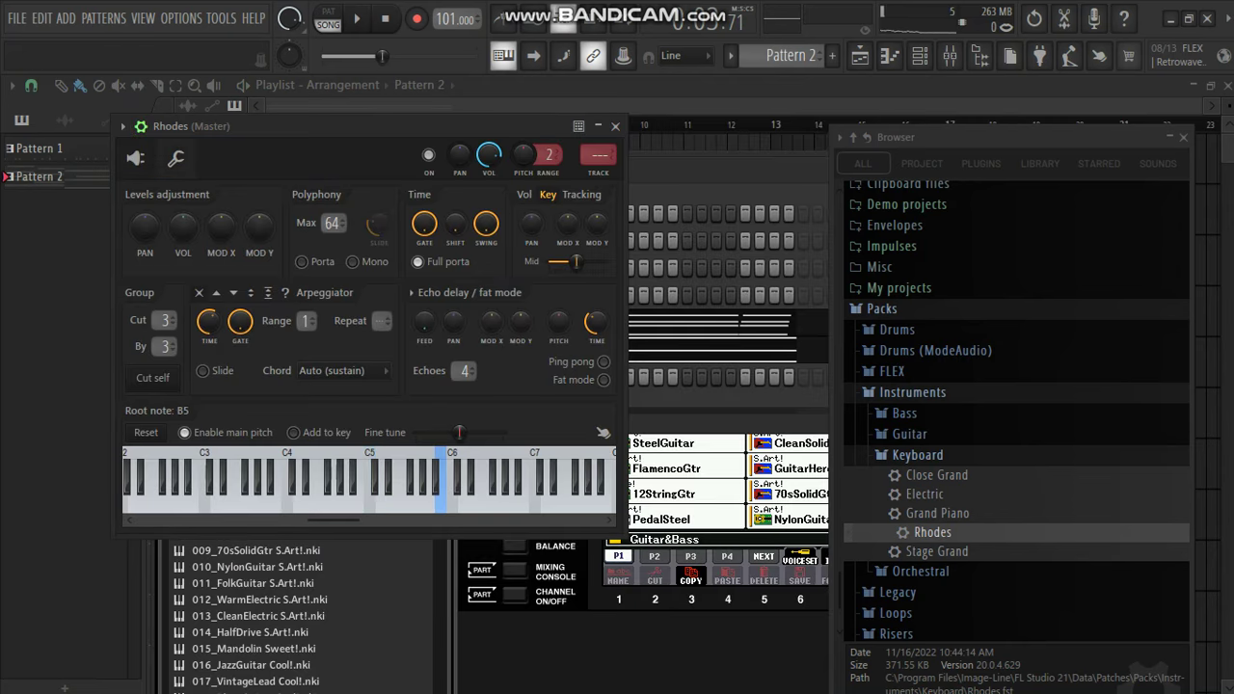
{"action": "key", "text": "F6"}
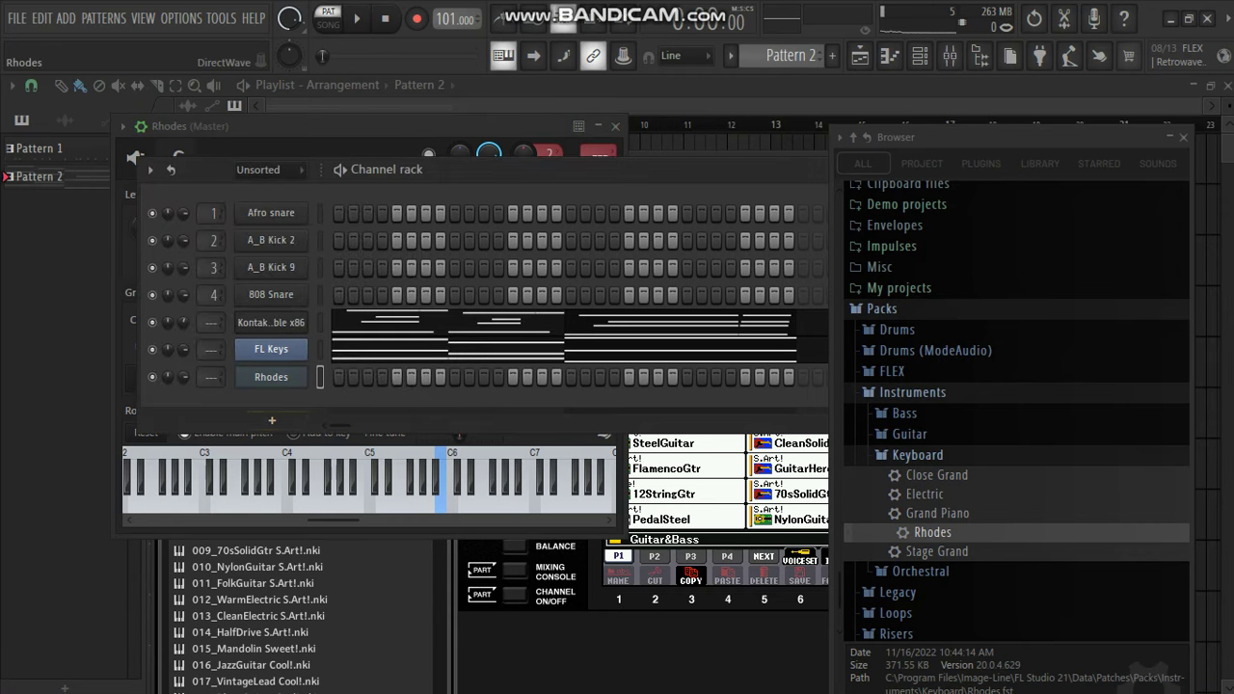
- Place an E5, A5 and E6 chord in the Rhodes piano roll and lengthen it to the middle of bar 1
{"action": "right_click", "coordinate": [304, 372]}
{"action": "left_click", "coordinate": [345, 375]}
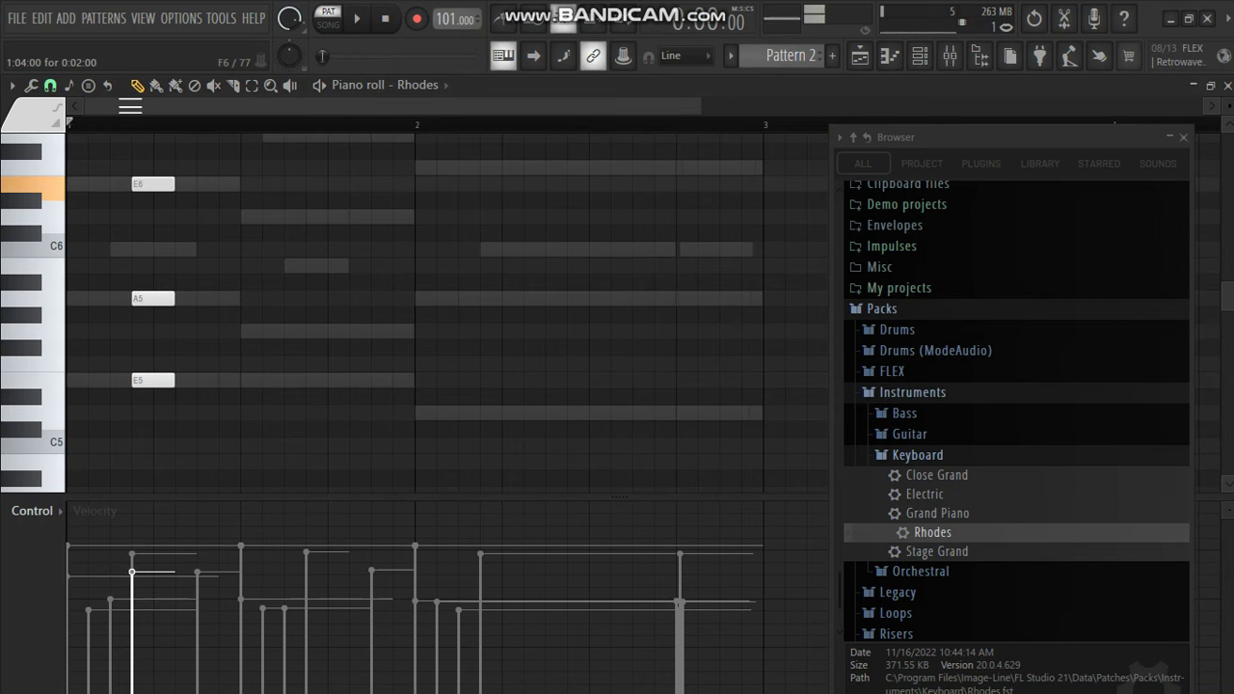
{"action": "scroll", "coordinate": [202, 340], "scroll_direction": "up", "scroll_amount": 3}
{"action": "key", "text": "ctrl+a"}
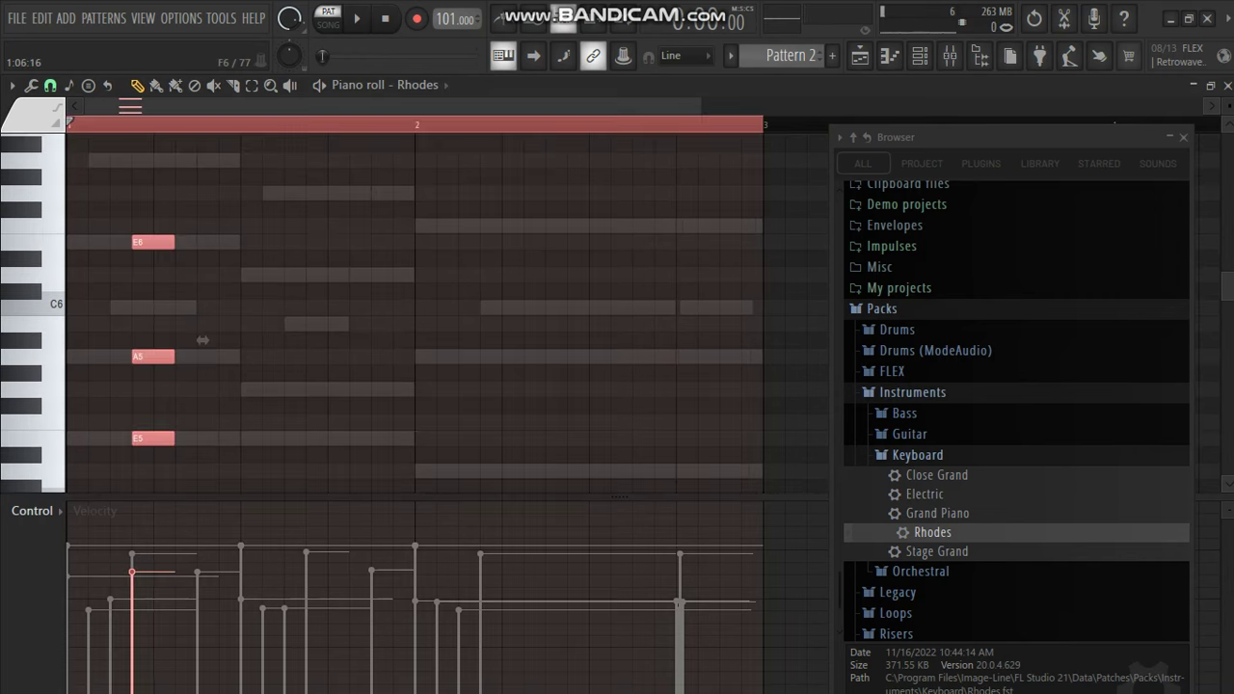
{"action": "key", "text": "space"}
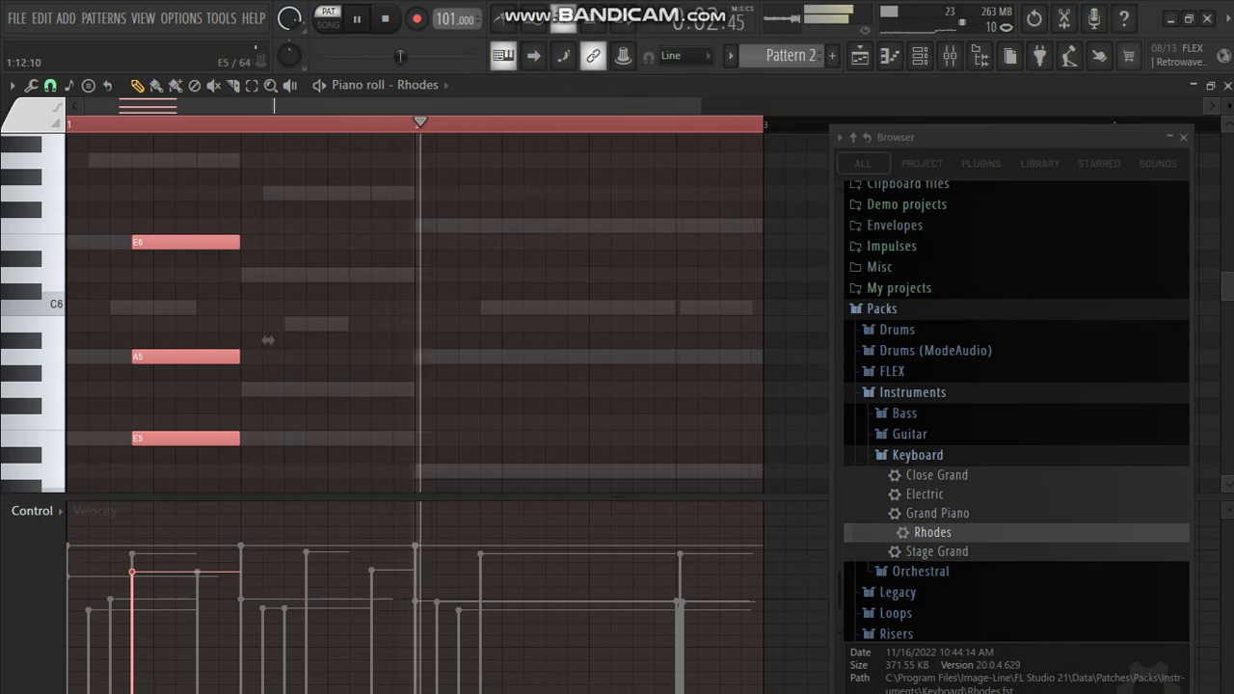
- Add a second Rhodes chord of E5, G5 and D6 ending at the end of bar 1
{"action": "left_click", "coordinate": [317, 439]}
{"action": "left_click", "coordinate": [316, 373]}
{"action": "left_click_drag", "start_coordinate": [316, 373], "coordinate": [316, 389]}
{"action": "left_click_drag", "start_coordinate": [316, 343], "coordinate": [316, 274]}
- Add a third Rhodes chord of D5, A5 and F6, all starting on the third step of bar 2
{"action": "scroll", "coordinate": [415, 314], "scroll_direction": "down", "scroll_amount": 3}
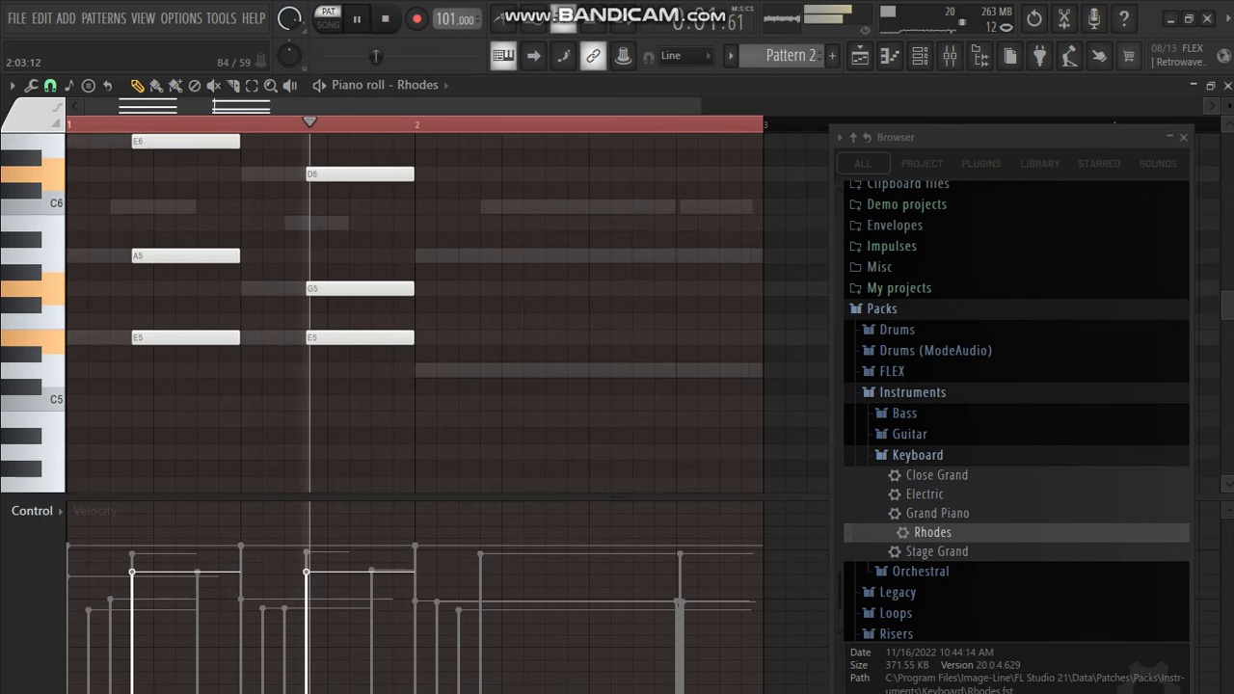
{"action": "scroll", "coordinate": [469, 361], "scroll_direction": "up", "scroll_amount": 2}
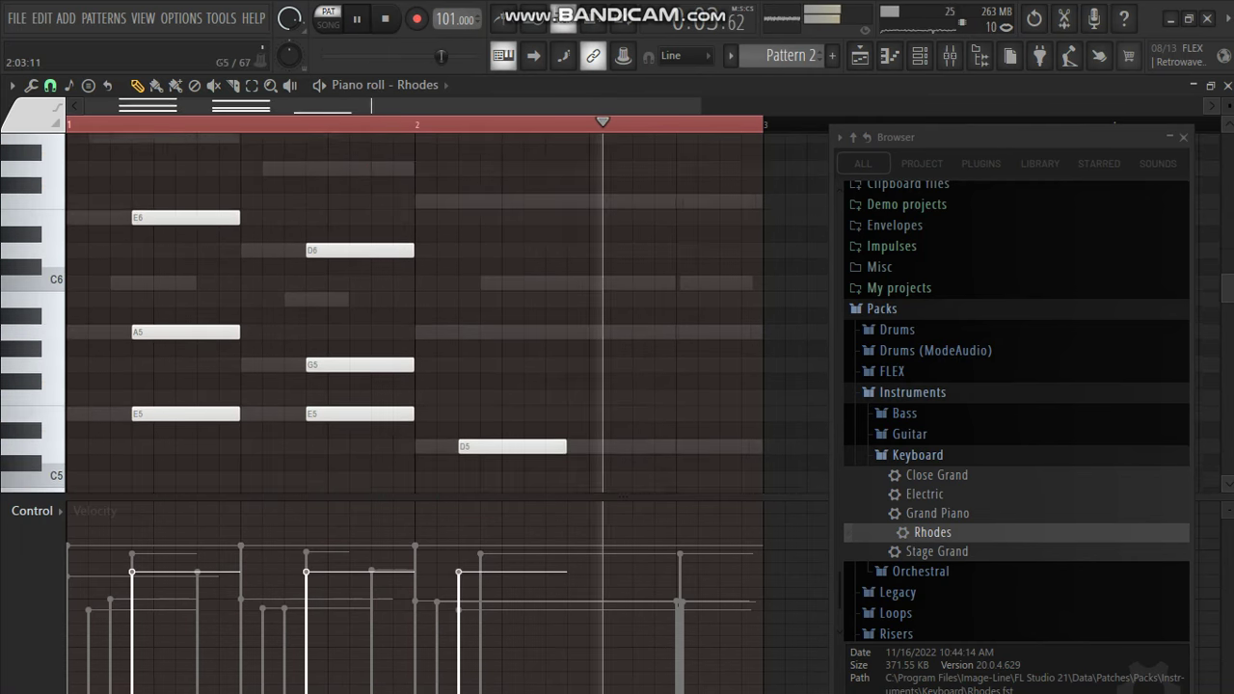
{"action": "left_click", "coordinate": [467, 347]}
{"action": "left_click", "coordinate": [489, 216]}
{"action": "left_click_drag", "start_coordinate": [489, 217], "coordinate": [469, 217]}
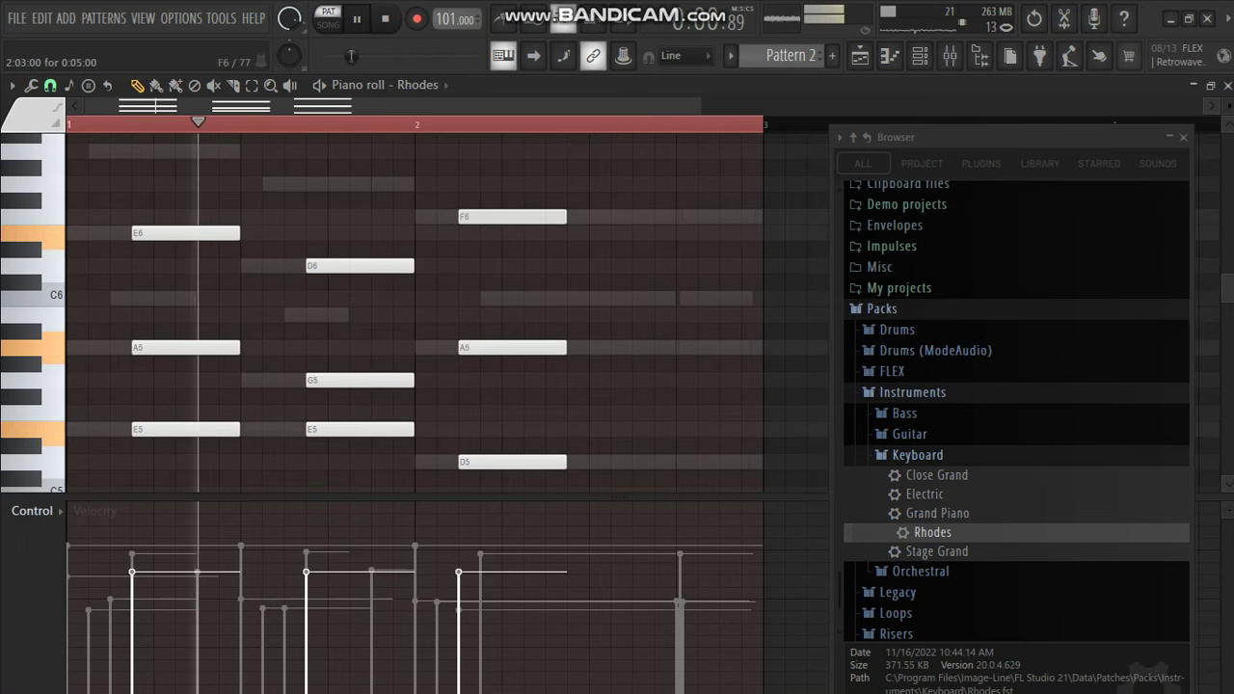
- Add a fourth Rhodes chord of D5, A5 and F6, all starting on the eleventh step of bar 2
{"action": "left_click", "coordinate": [643, 461]}
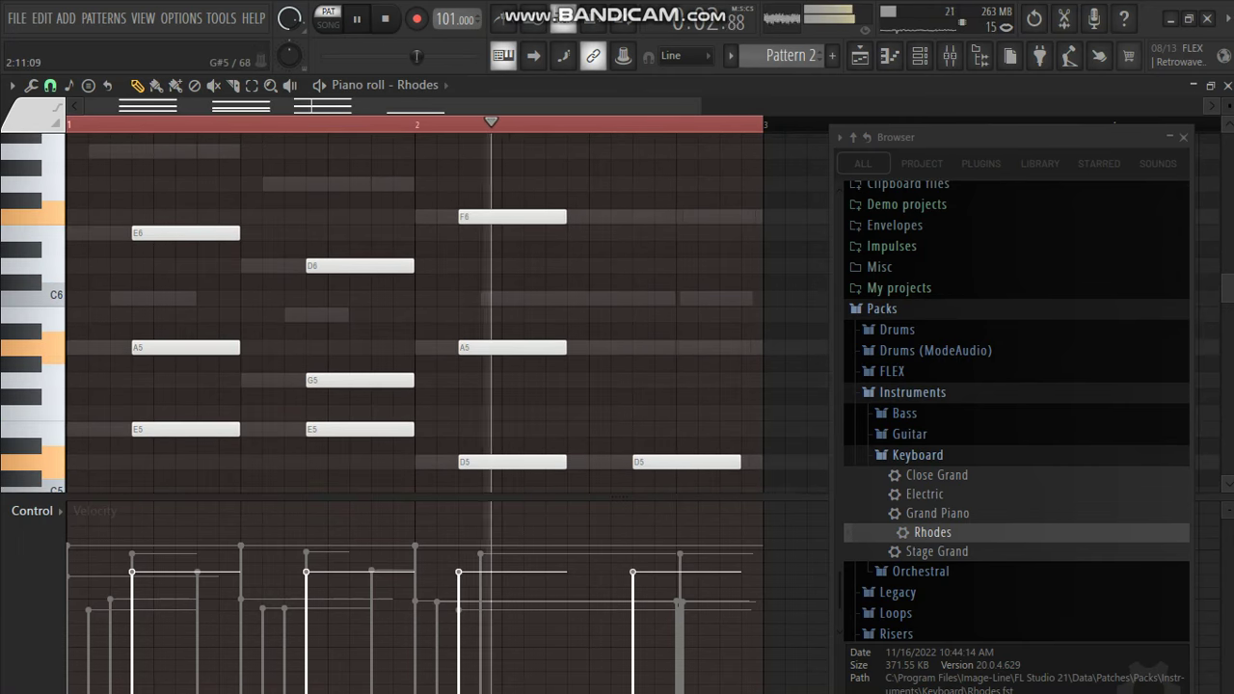
{"action": "left_click", "coordinate": [638, 348]}
{"action": "left_click", "coordinate": [638, 216]}
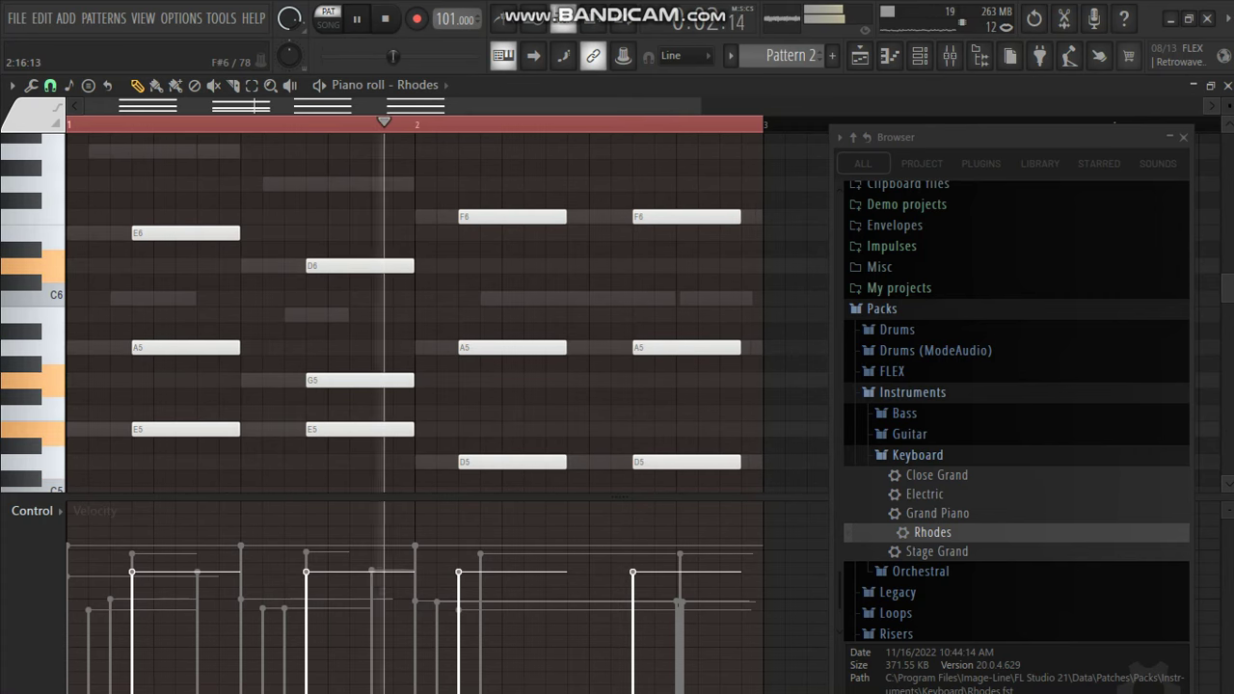
- Shift both bar 2 Rhodes chords one step later, ending the last one at the end of the bar
{"action": "left_click_drag", "start_coordinate": [469, 180], "coordinate": [552, 472]}
{"action": "left_click_drag", "start_coordinate": [595, 339], "coordinate": [617, 341]}
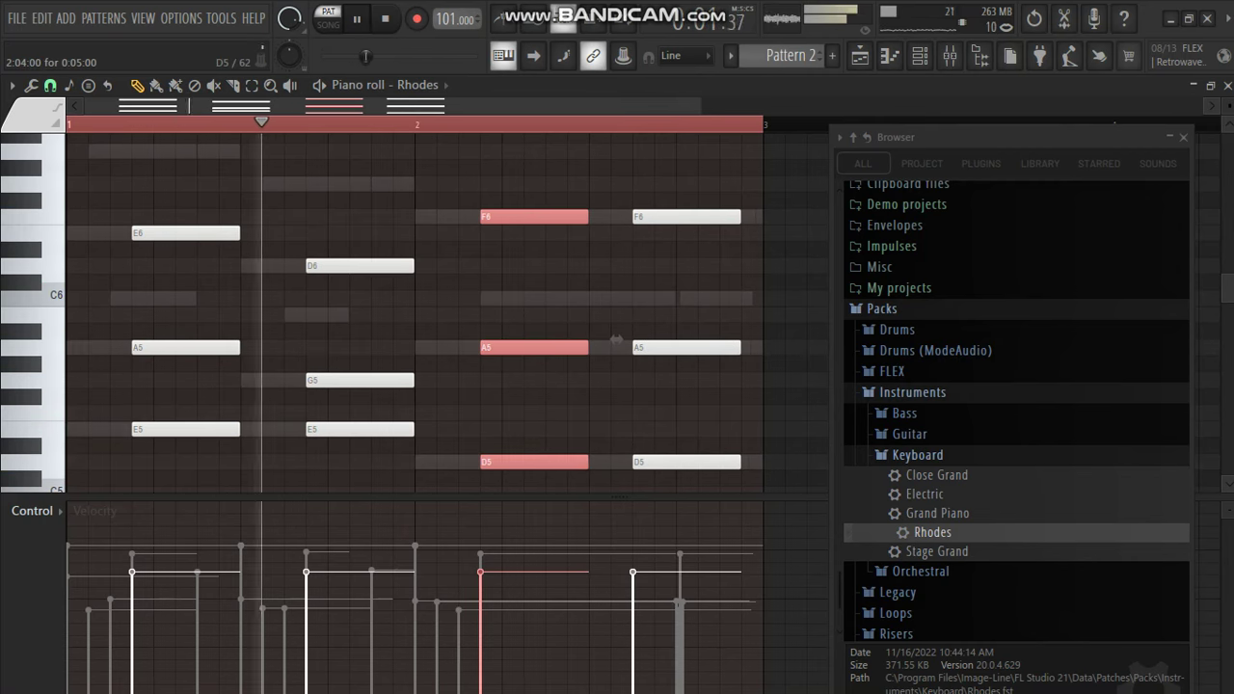
{"action": "left_click_drag", "start_coordinate": [696, 479], "coordinate": [660, 214]}
{"action": "left_click_drag", "start_coordinate": [768, 339], "coordinate": [791, 358]}
- Add a three-step A6 note on the ninth step of bar 2, between the two Rhodes chords
{"action": "scroll", "coordinate": [791, 359], "scroll_direction": "up", "scroll_amount": 3}
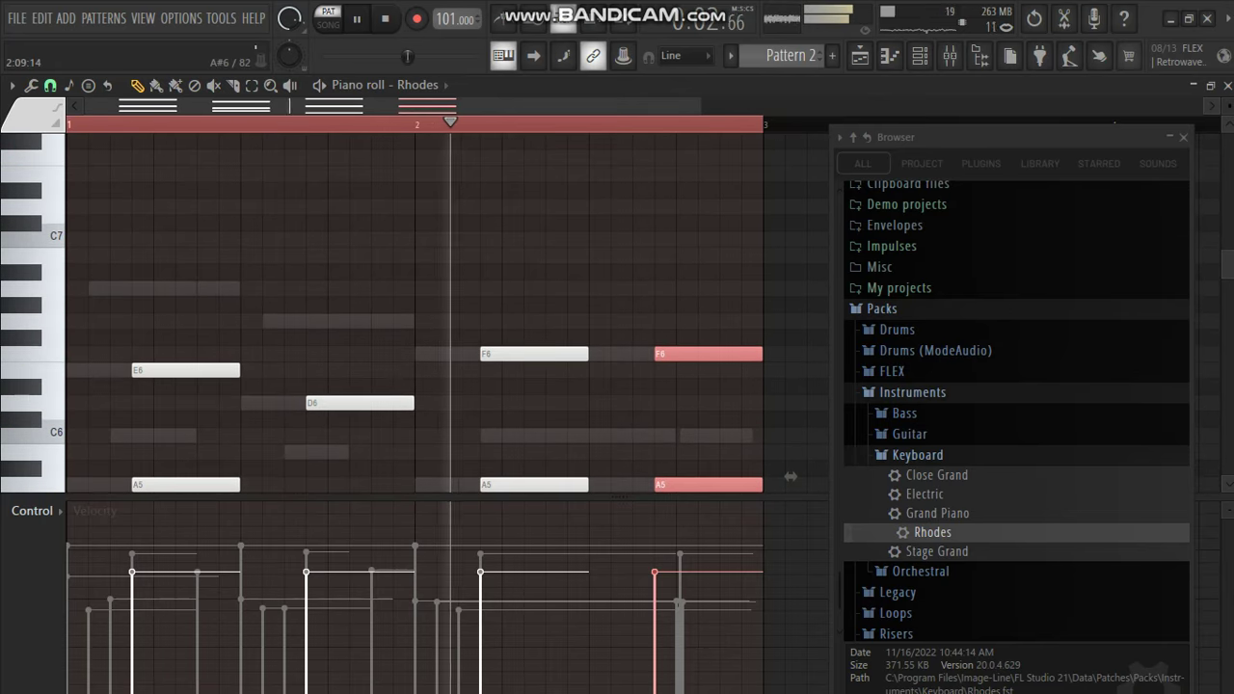
{"action": "left_click", "coordinate": [617, 288]}
{"action": "mouse_move", "coordinate": [661, 288]}
{"action": "left_mouse_down"}
{"action": "mouse_move", "coordinate": [630, 292]}
{"action": "mouse_move", "coordinate": [651, 302]}
{"action": "left_mouse_up"}
{"action": "left_click", "coordinate": [639, 321]}
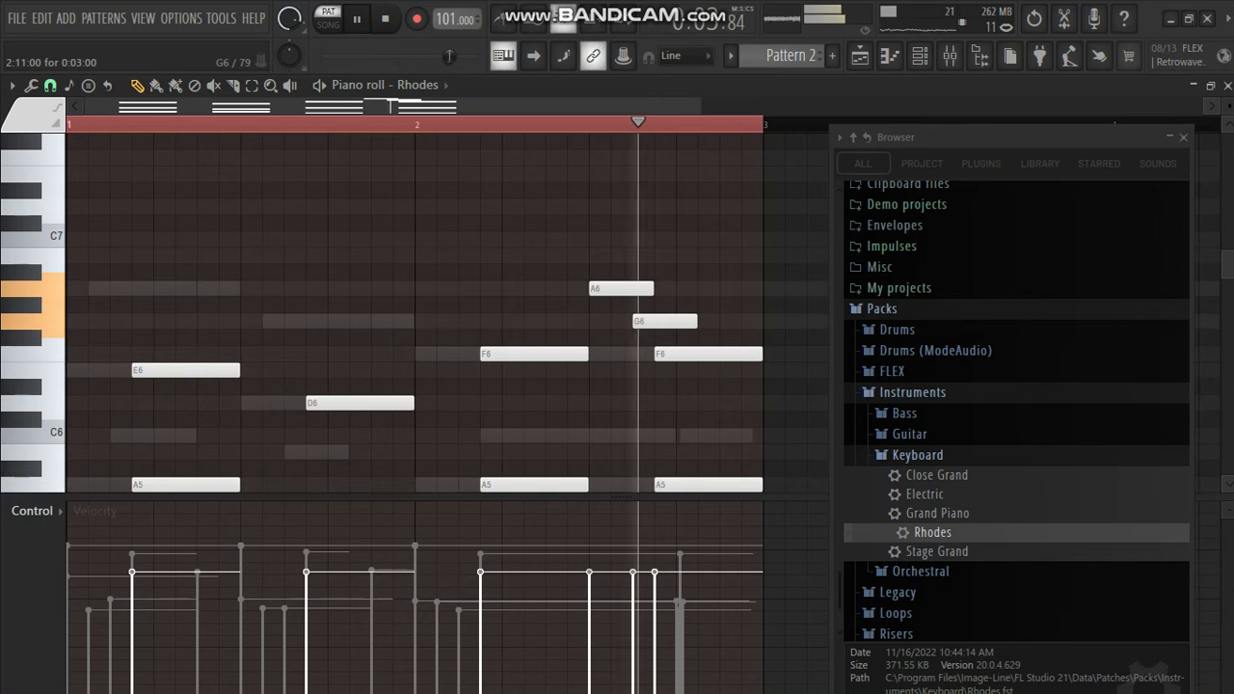
{"action": "left_click_drag", "start_coordinate": [639, 321], "coordinate": [612, 322]}
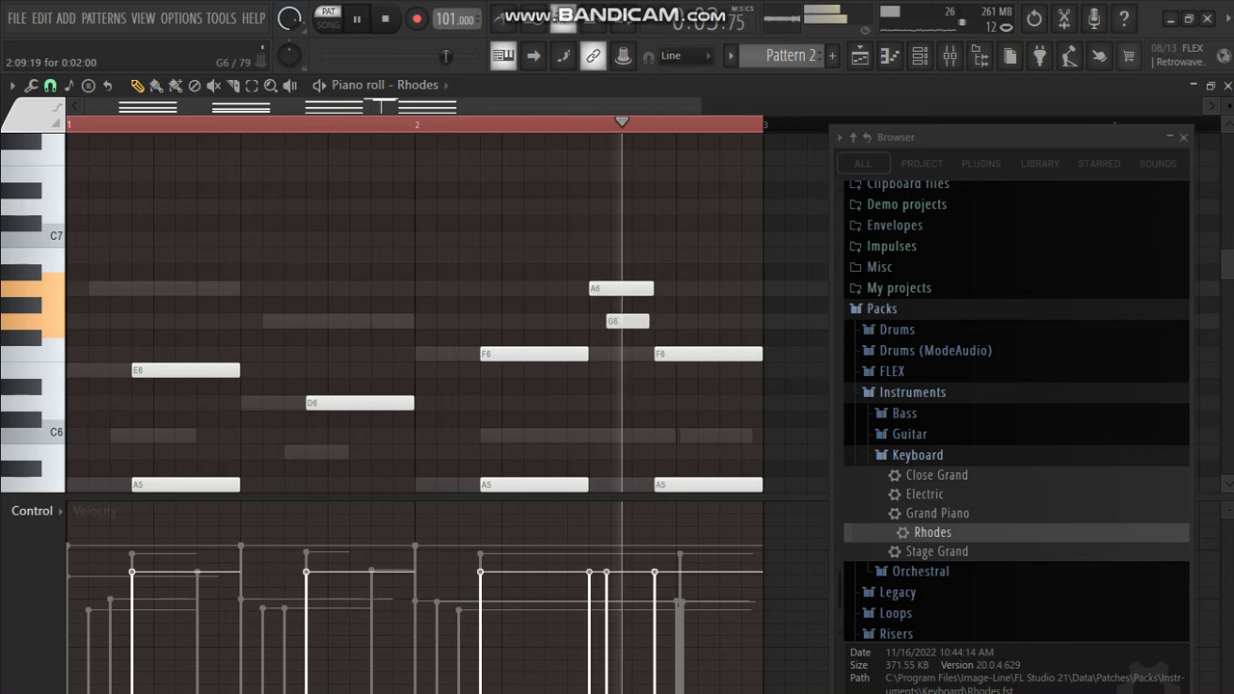
{"action": "left_click_drag", "start_coordinate": [622, 321], "coordinate": [644, 321]}
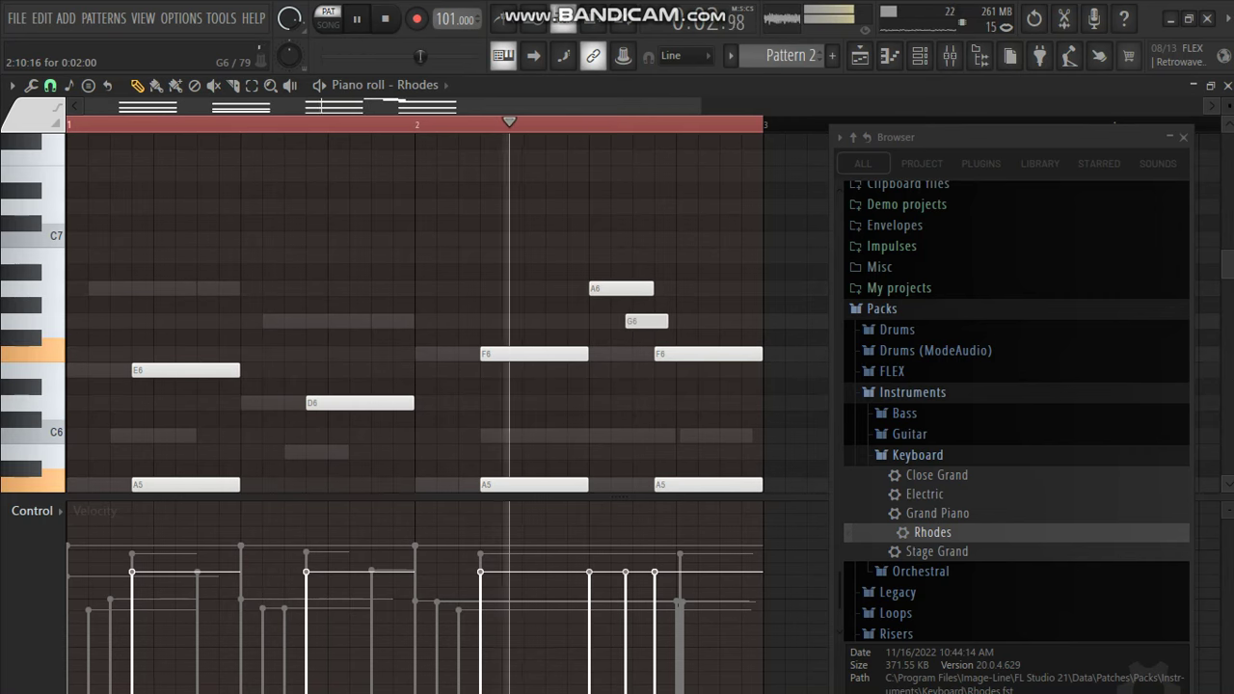
{"action": "left_click_drag", "start_coordinate": [644, 321], "coordinate": [651, 321]}
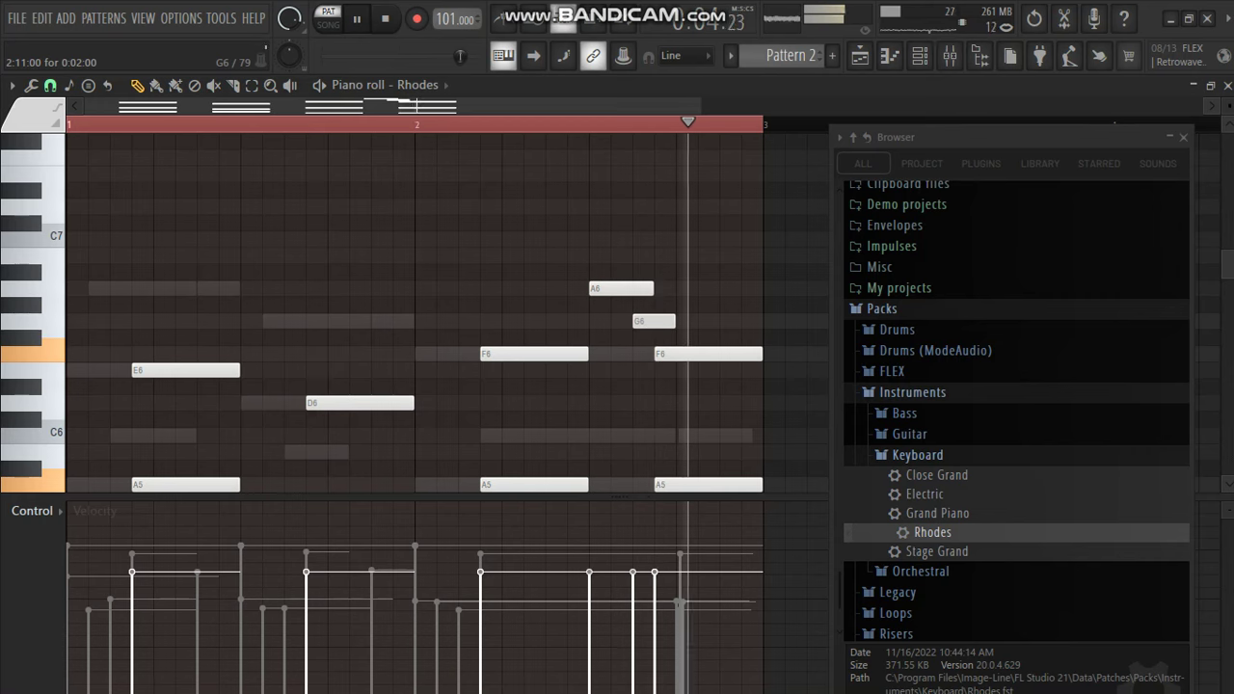
{"action": "right_click", "coordinate": [659, 321]}
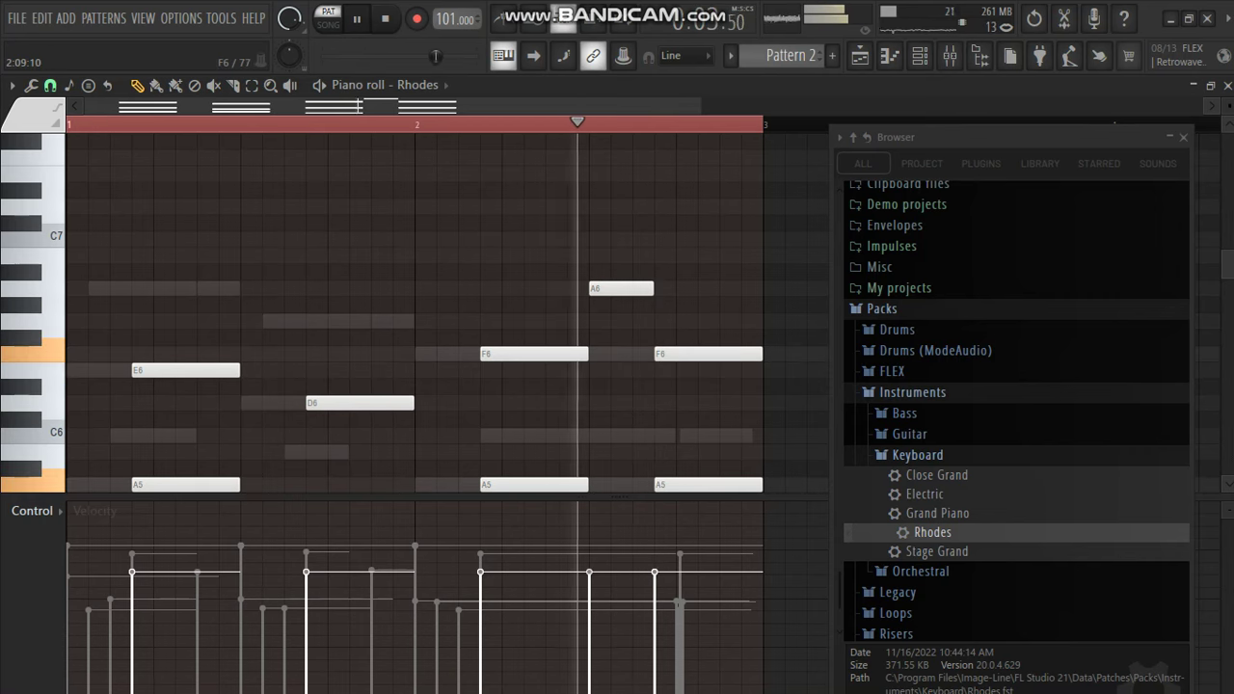
- Complete the chord under the A6 note with three-step F6 and D6 notes on the ninth step of bar 2
{"action": "left_click", "coordinate": [600, 354]}
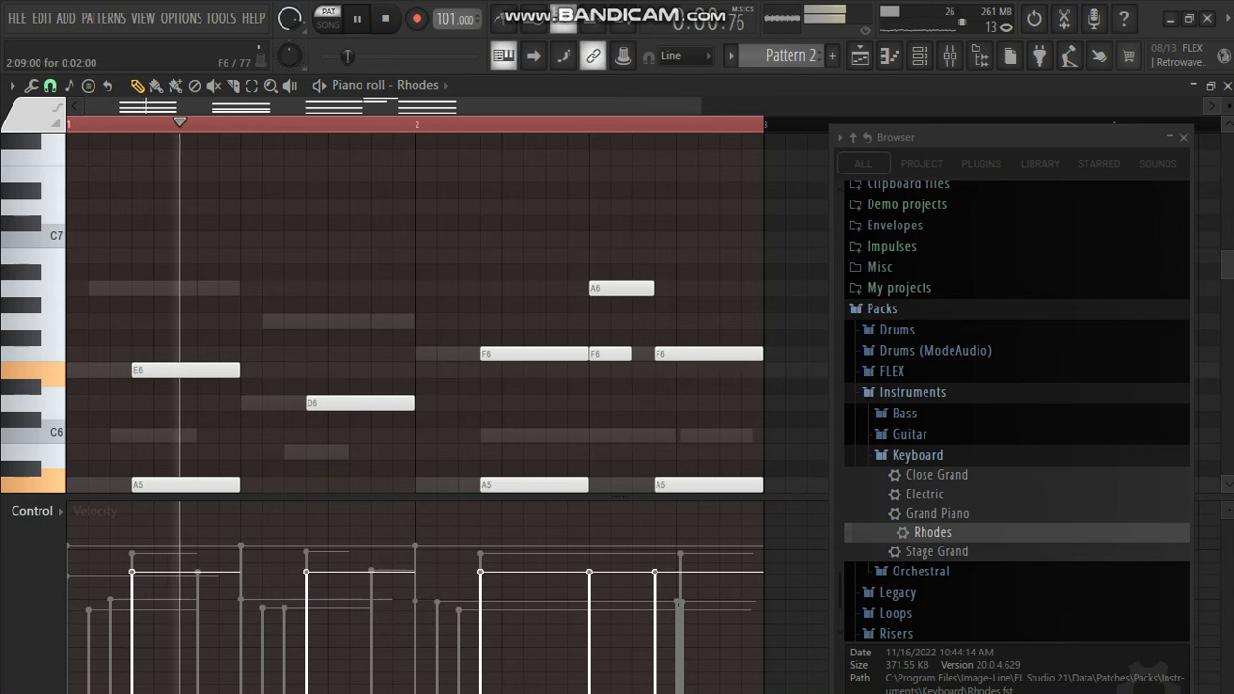
{"action": "right_click", "coordinate": [600, 354]}
{"action": "left_click", "coordinate": [622, 289]}
{"action": "left_click_drag", "start_coordinate": [622, 338], "coordinate": [599, 354]}
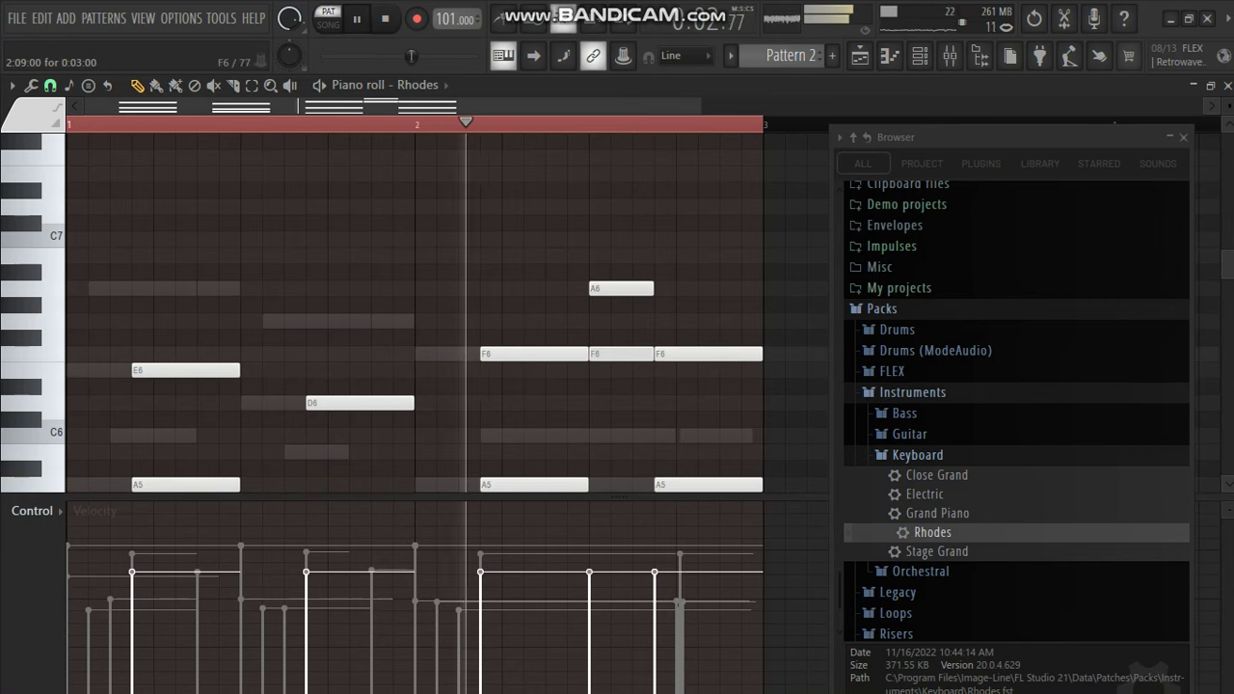
{"action": "left_click", "coordinate": [600, 403]}
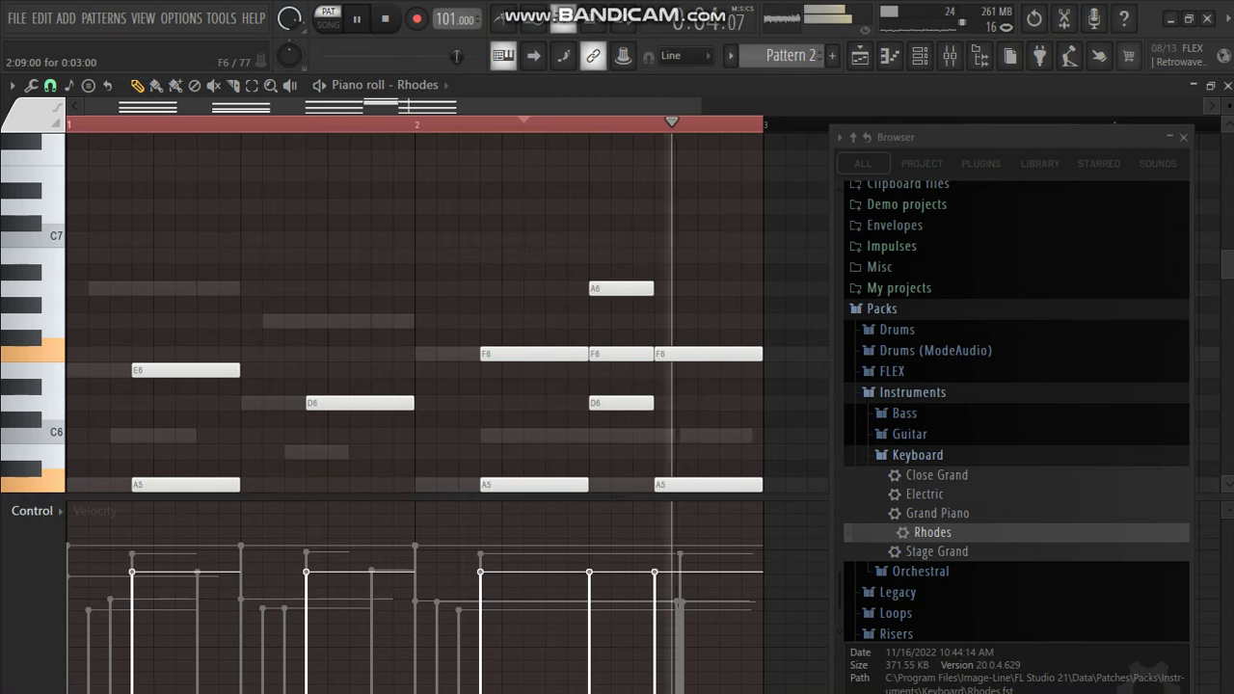
- Shorten the last Rhodes chord of D5, A5 and F6 in bar 2 by two steps
{"action": "scroll", "coordinate": [415, 313], "scroll_direction": "down", "scroll_amount": 3}
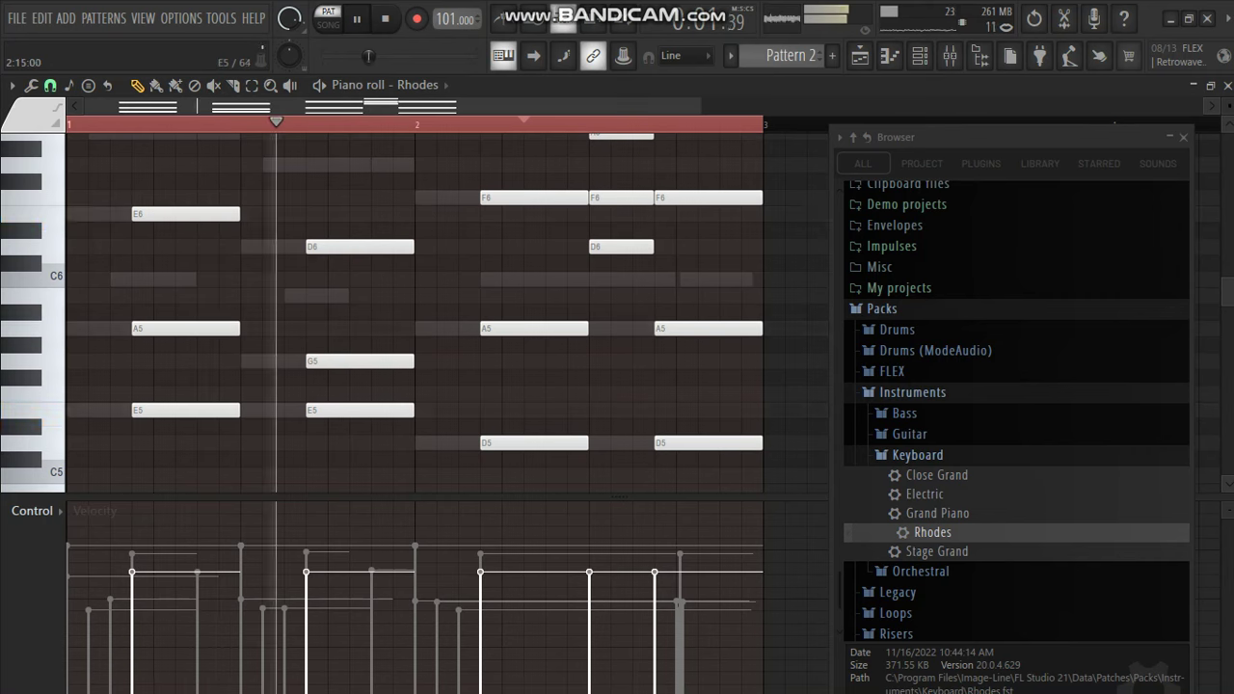
{"action": "left_click_drag", "start_coordinate": [756, 467], "coordinate": [745, 176]}
{"action": "left_click_drag", "start_coordinate": [791, 320], "coordinate": [747, 321]}
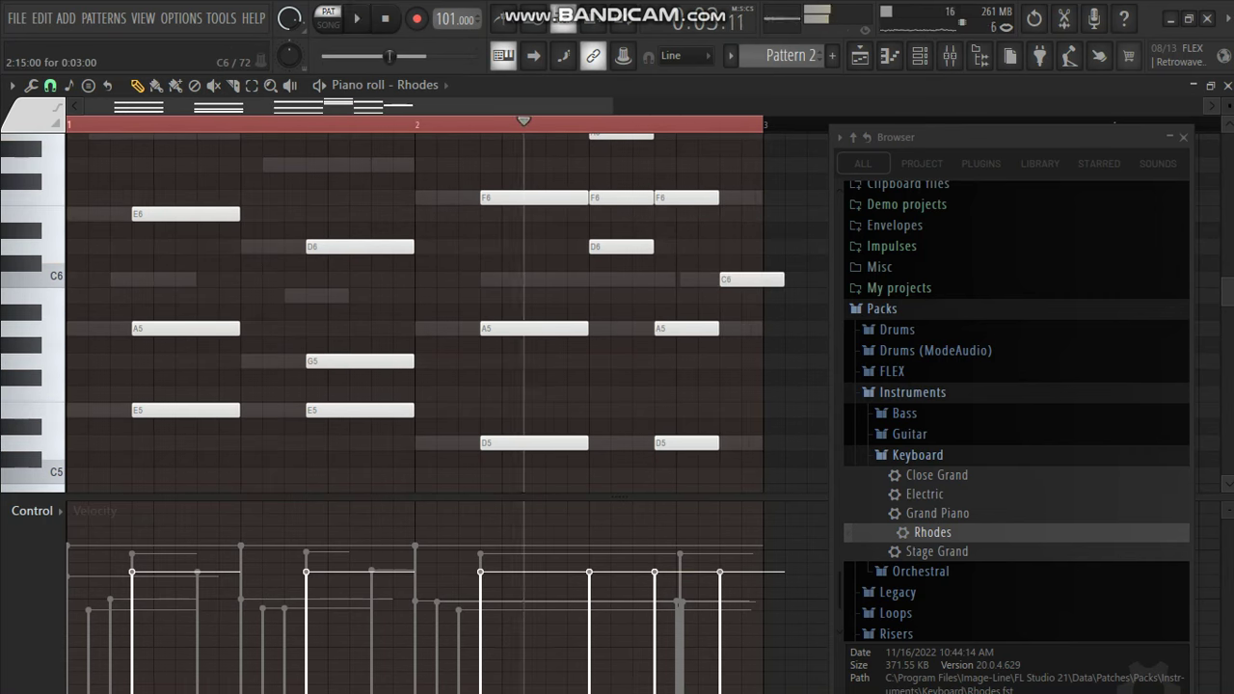
- Add a closing two-step Rhodes chord of A5, C6 and F6 on the fifteenth step of bar 2
{"action": "left_click", "coordinate": [738, 279]}
{"action": "left_click_drag", "start_coordinate": [782, 279], "coordinate": [761, 280]}
{"action": "left_click", "coordinate": [730, 197]}
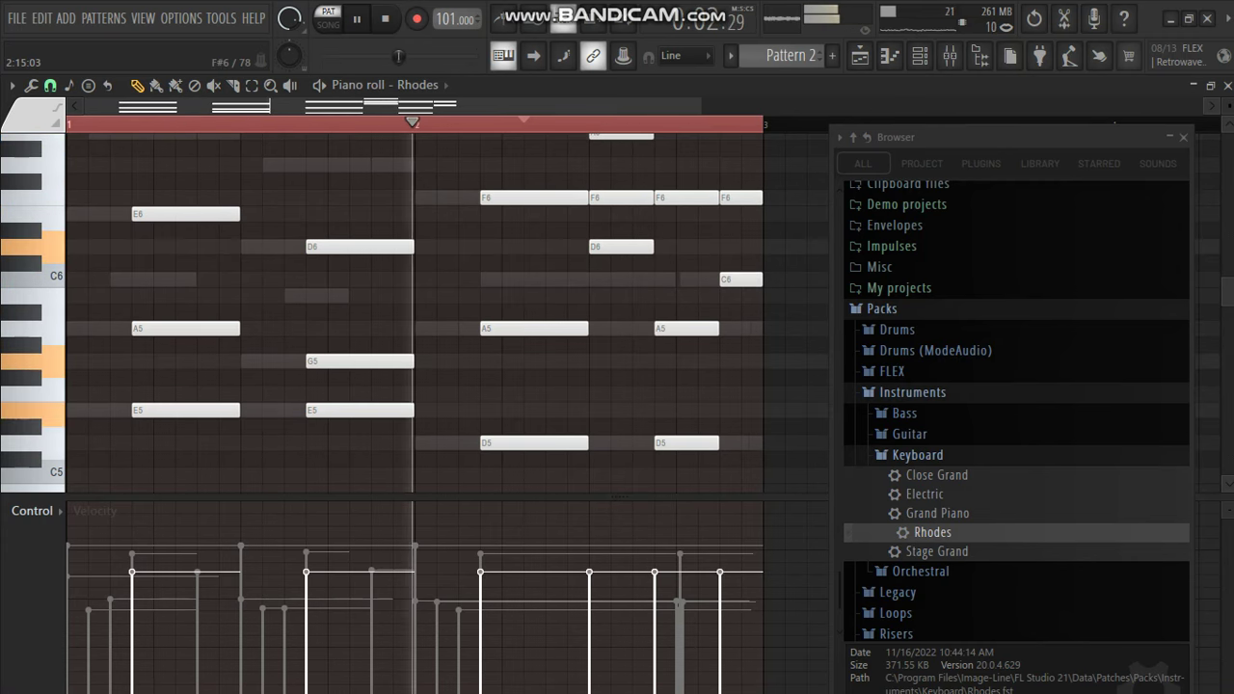
{"action": "scroll", "coordinate": [415, 183], "scroll_direction": "up", "scroll_amount": 3}
{"action": "left_click", "coordinate": [738, 182]}
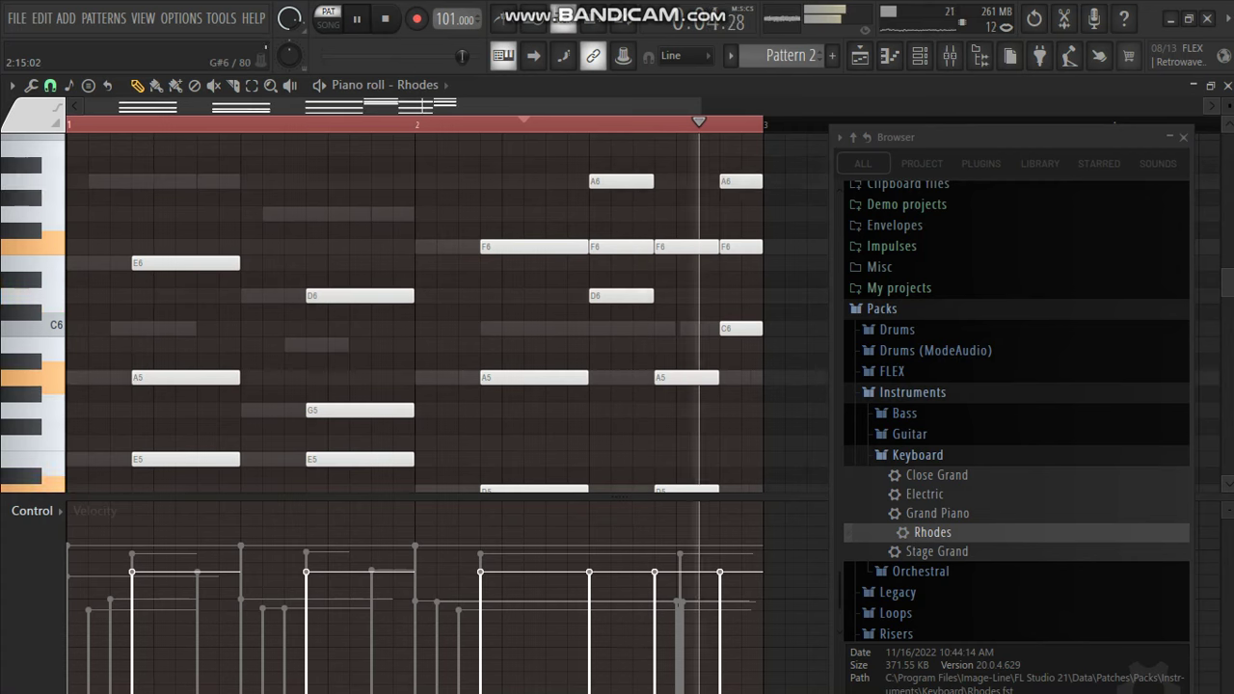
{"action": "left_click_drag", "start_coordinate": [735, 181], "coordinate": [735, 377]}
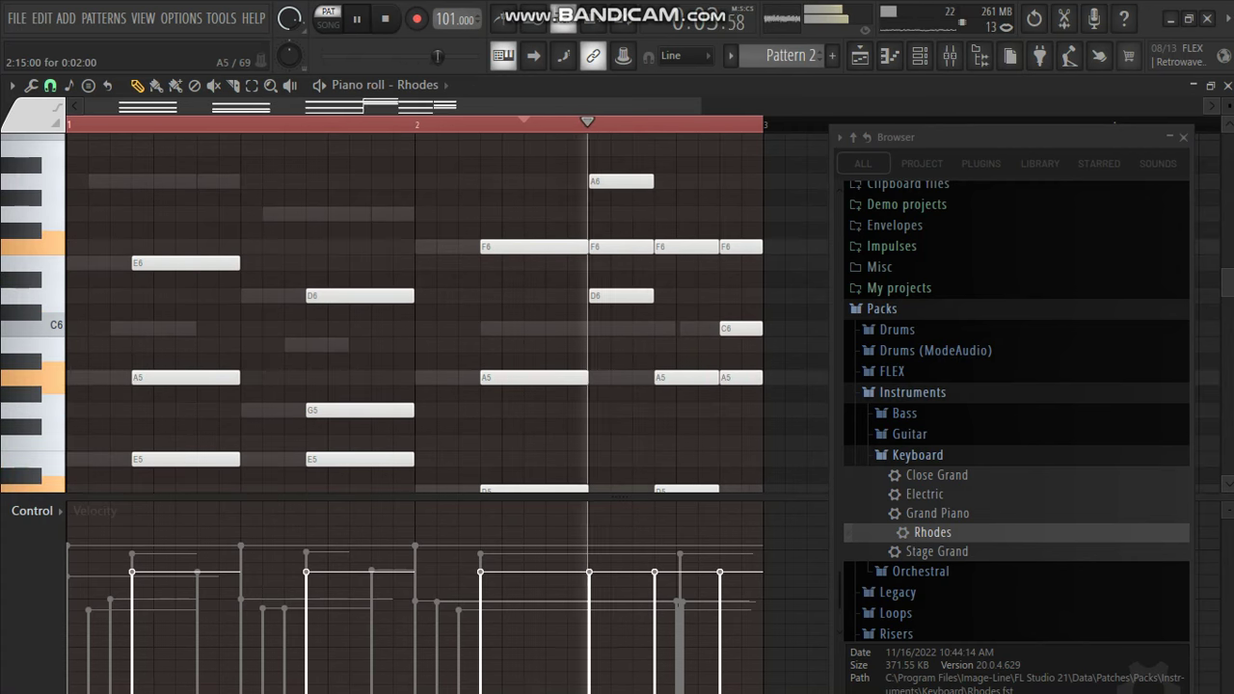
{"action": "scroll", "coordinate": [415, 313], "scroll_direction": "down", "scroll_amount": 1}
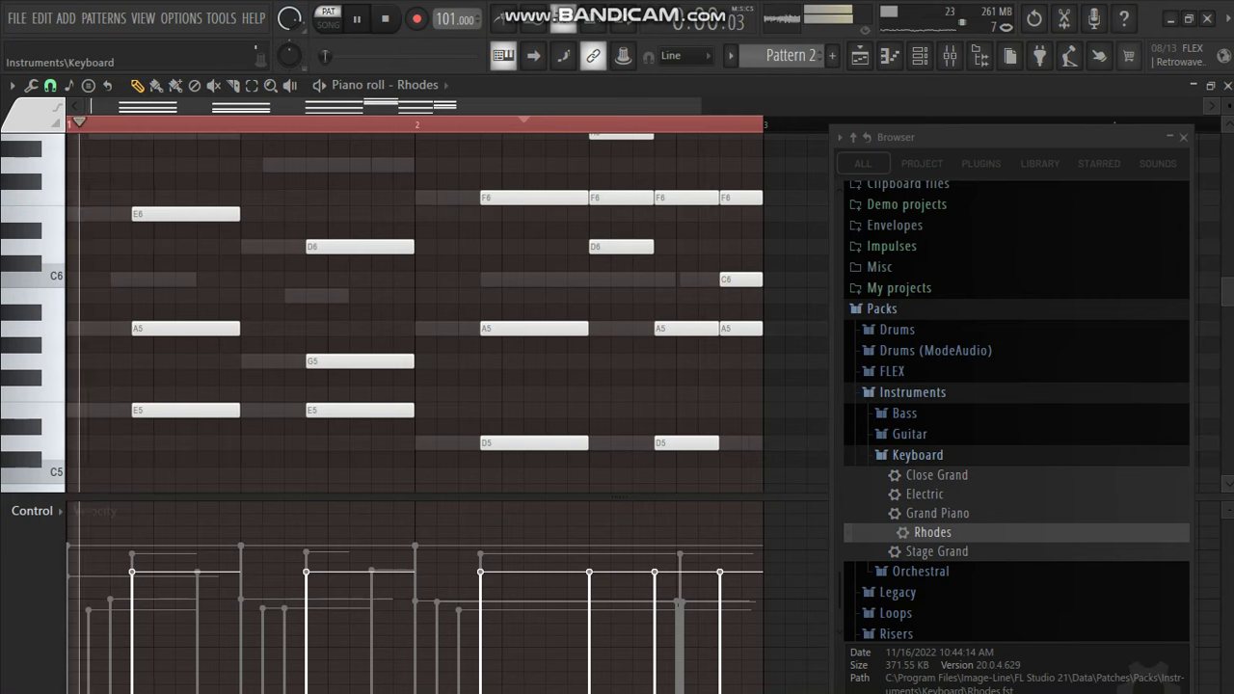
- Add the Acoustic preset from the Bass instruments pack as a new channel below Rhodes in the channel rack
{"action": "left_click", "coordinate": [917, 455]}
{"action": "left_click", "coordinate": [904, 413]}
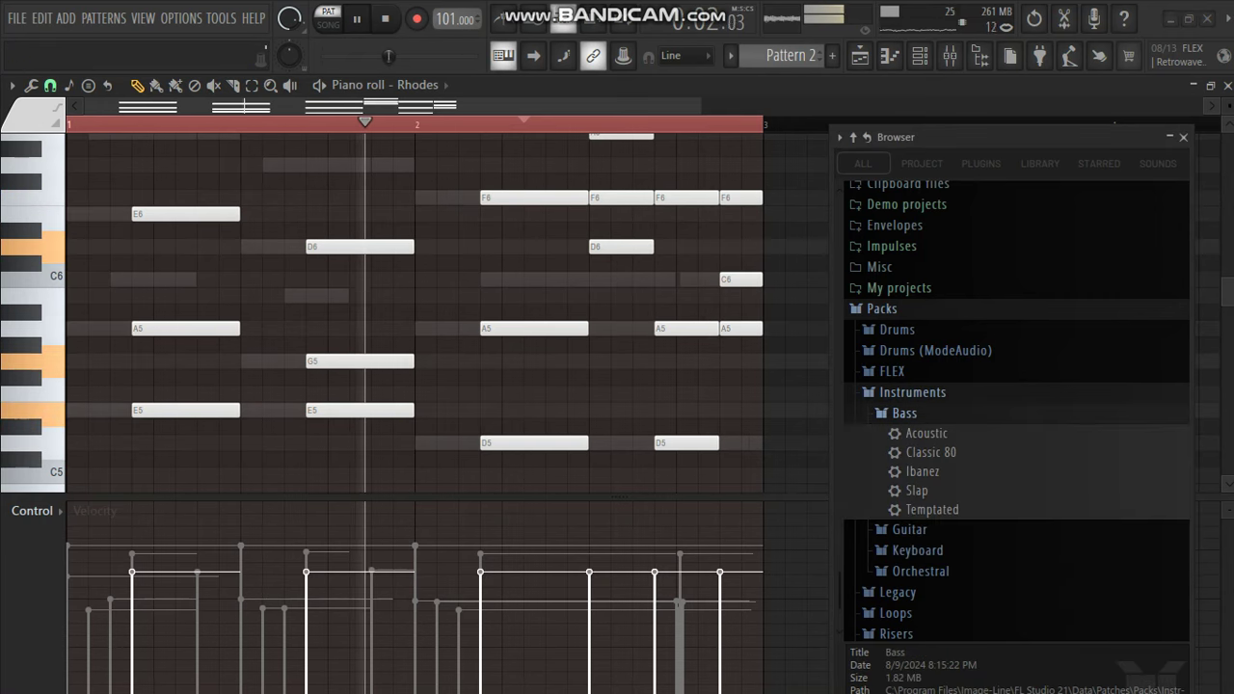
{"action": "left_click", "coordinate": [920, 56]}
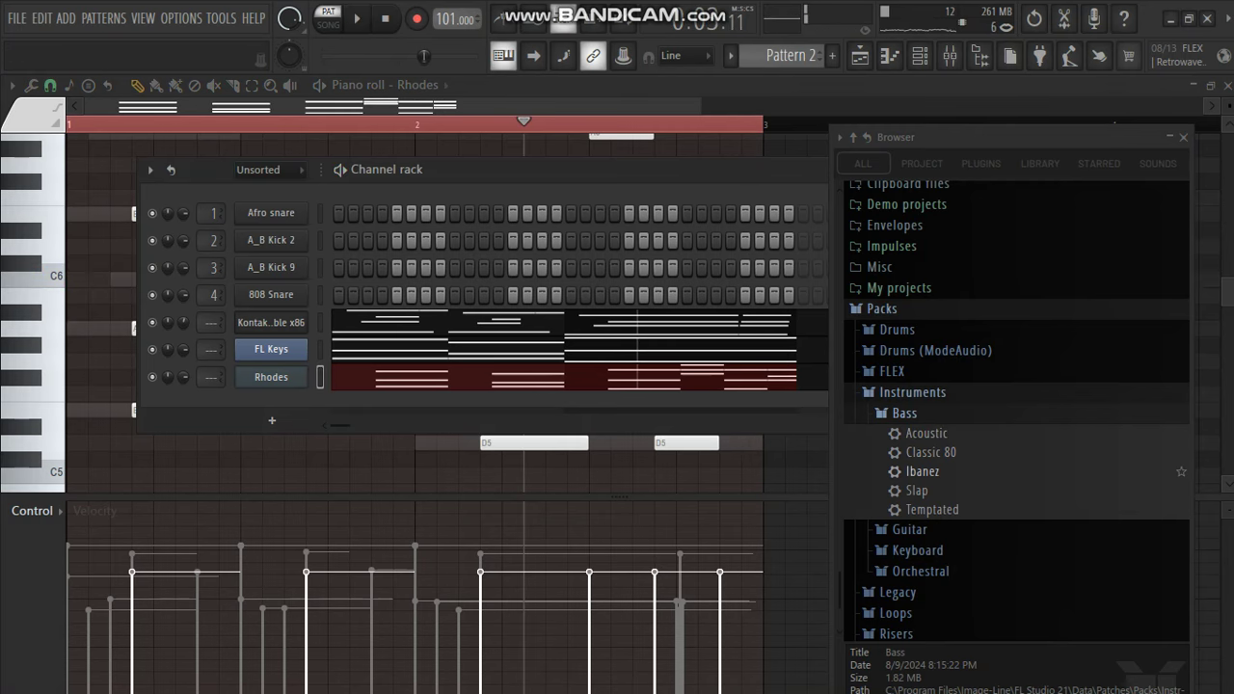
{"action": "left_click_drag", "start_coordinate": [925, 433], "coordinate": [526, 503]}
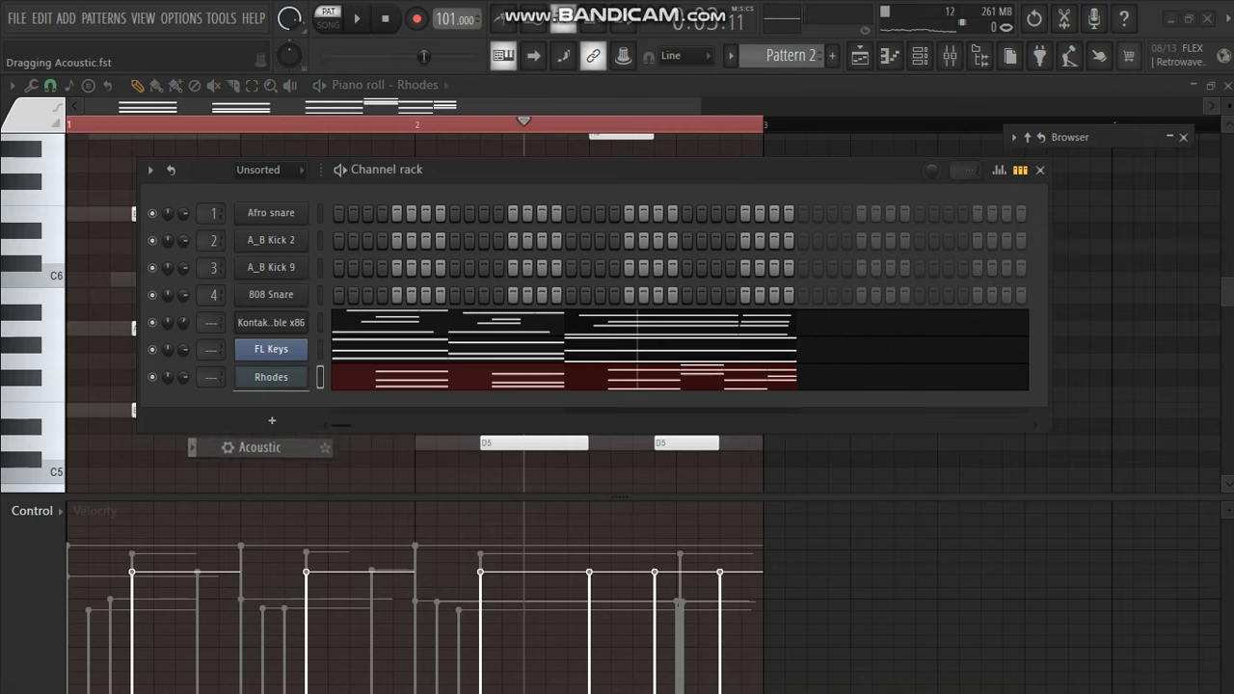
{"action": "left_click_drag", "start_coordinate": [260, 448], "coordinate": [272, 453]}
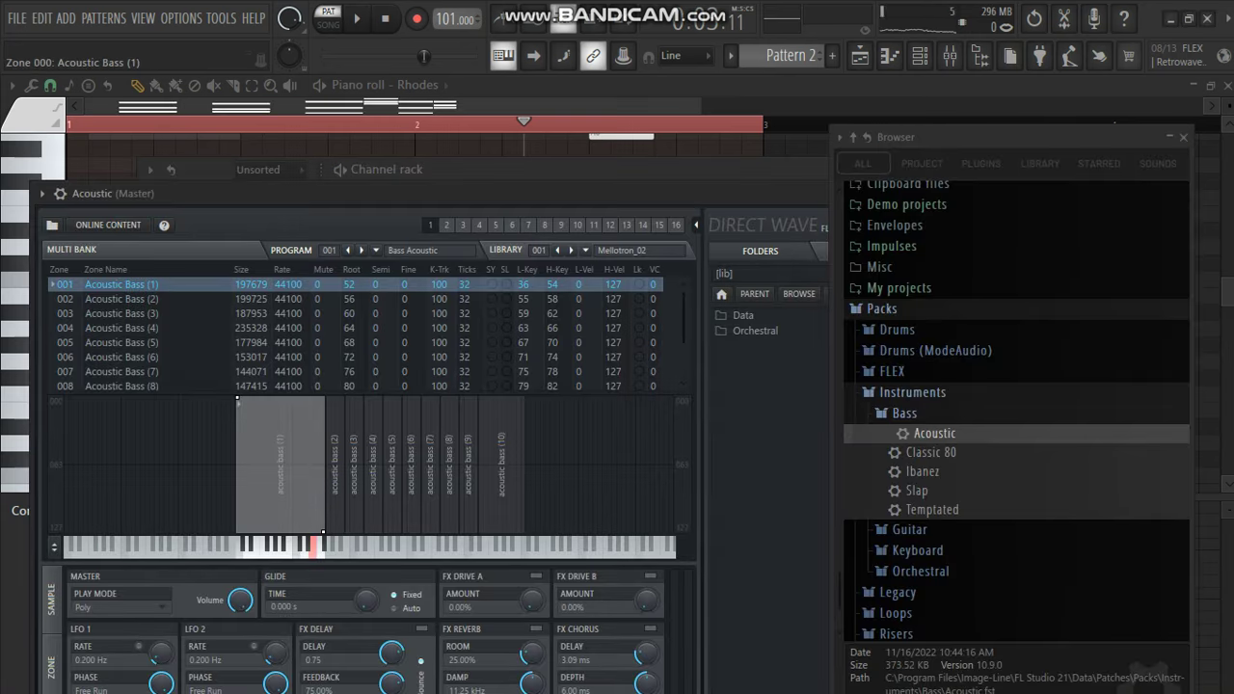
- Set the Acoustic bass channel's root note to B5 in its channel settings and return to the channel rack
{"action": "left_click", "coordinate": [60, 193]}
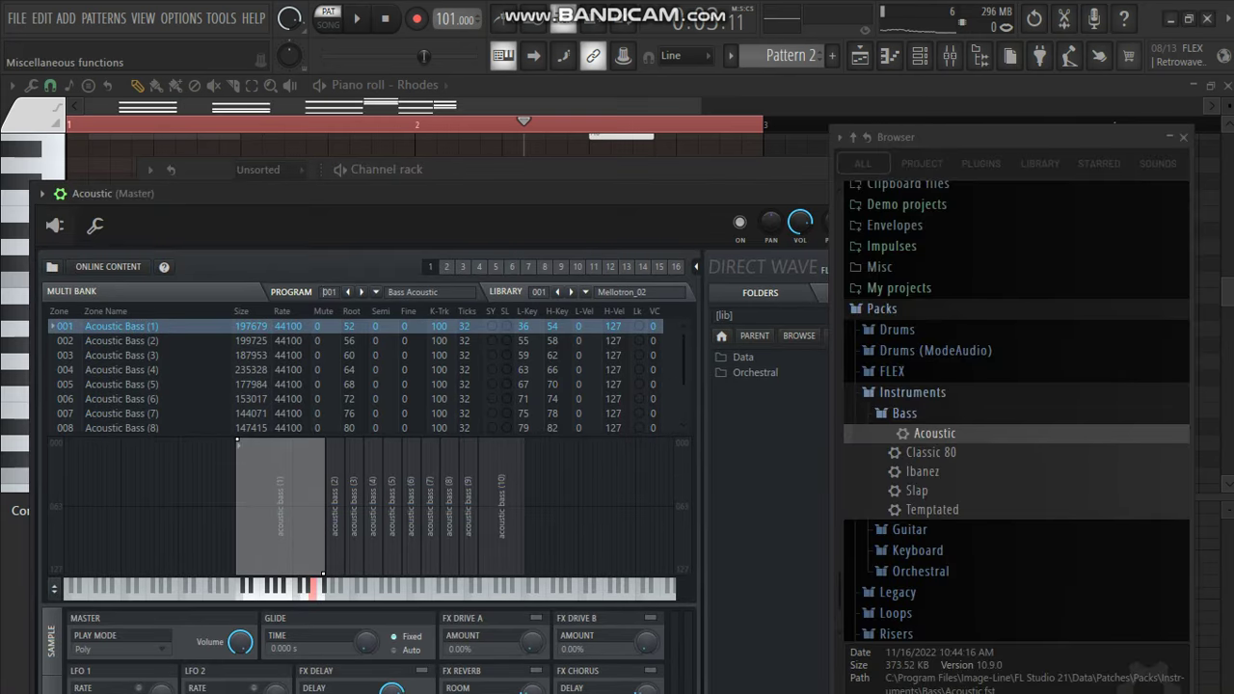
{"action": "left_click", "coordinate": [94, 225]}
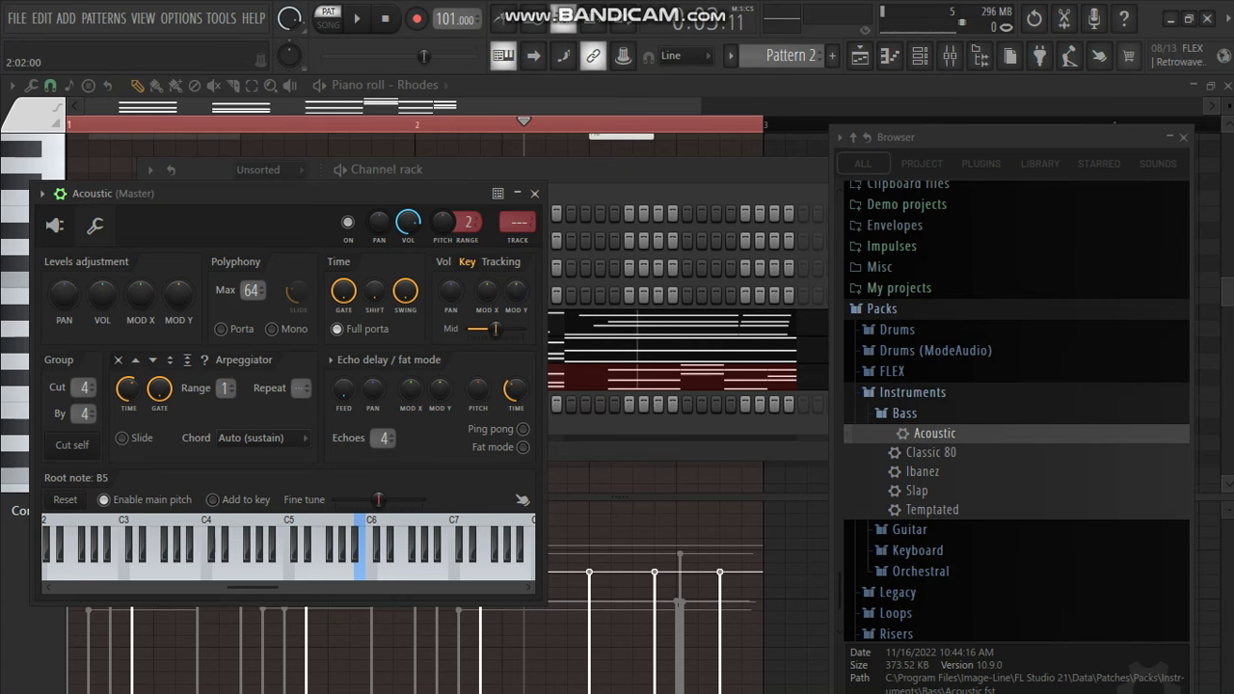
{"action": "key", "text": "F6"}
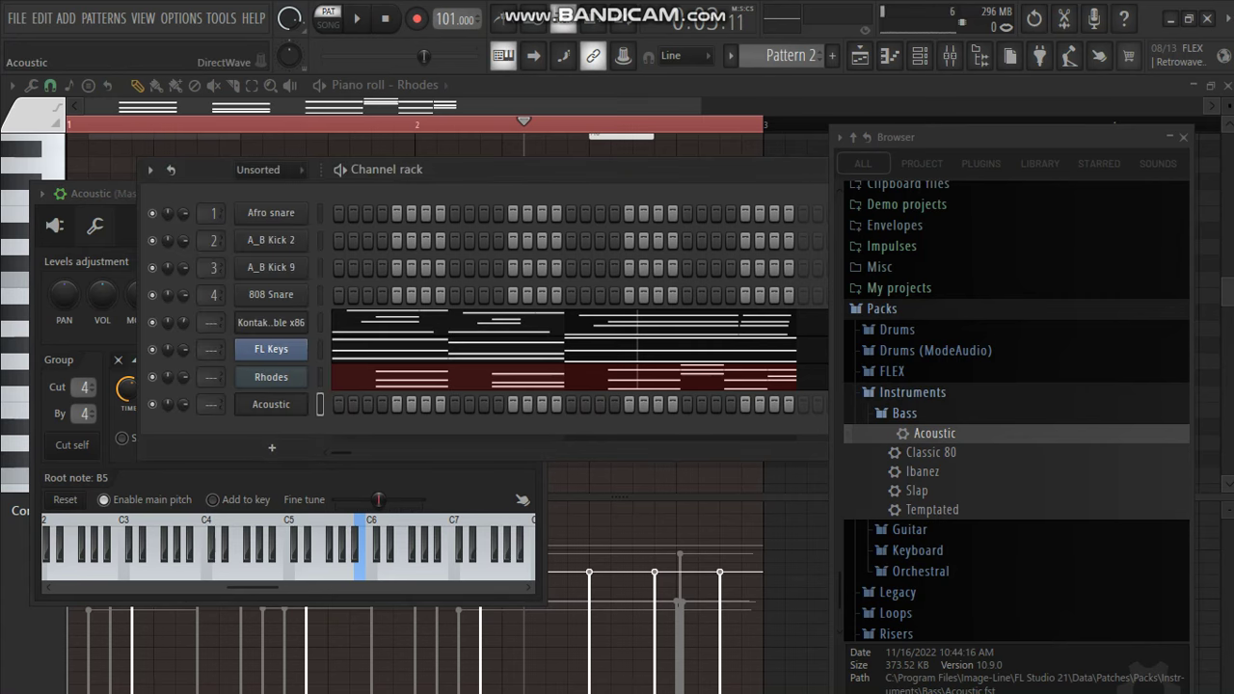
- Place a four-step E5 note at the start of bar 1 in the Acoustic bass piano roll and play the pattern
{"action": "right_click", "coordinate": [307, 397]}
{"action": "left_click", "coordinate": [342, 402]}
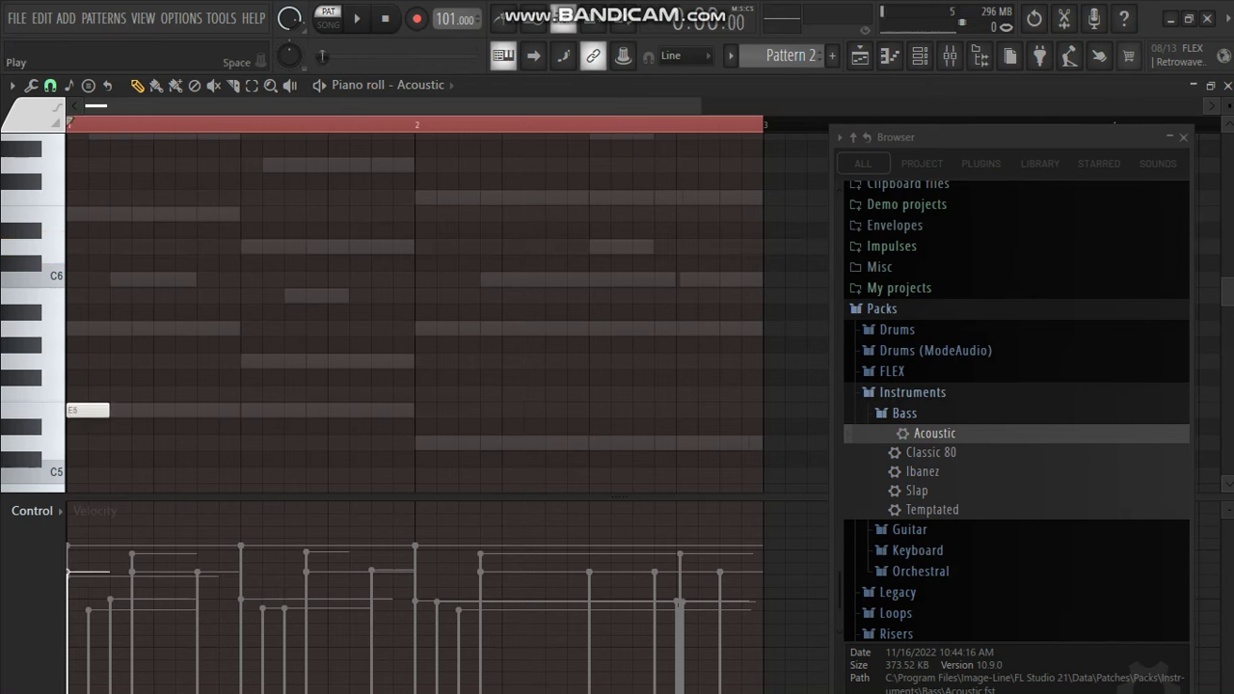
{"action": "key", "text": "space"}
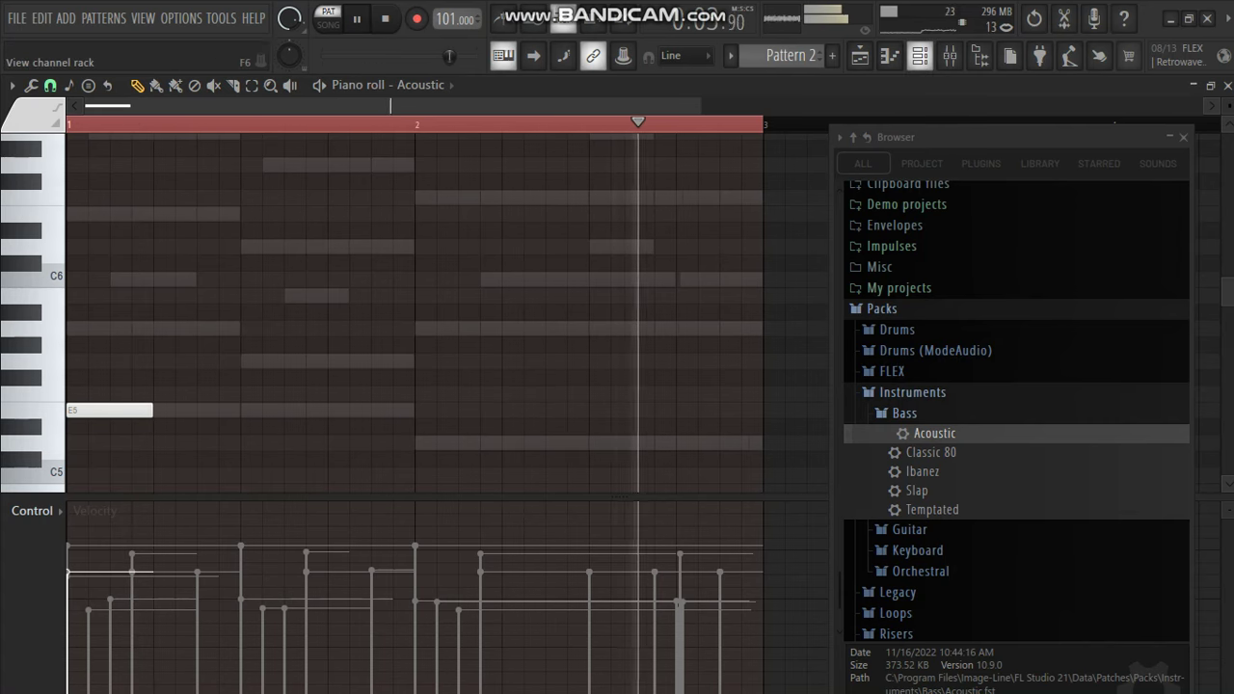
{"action": "key", "text": "F6"}
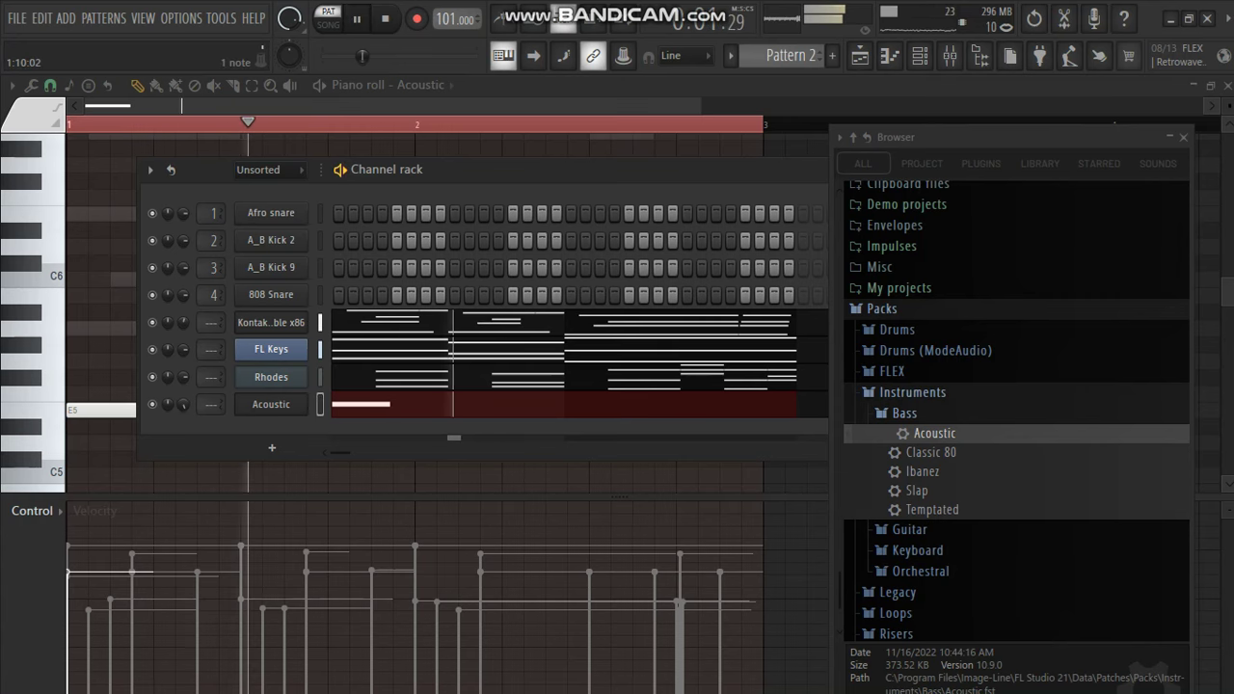
- Add a four-step D5 bass note at the start of bar 2
{"action": "key", "text": "F7"}
{"action": "key", "text": "F7"}
{"action": "left_click", "coordinate": [505, 411]}
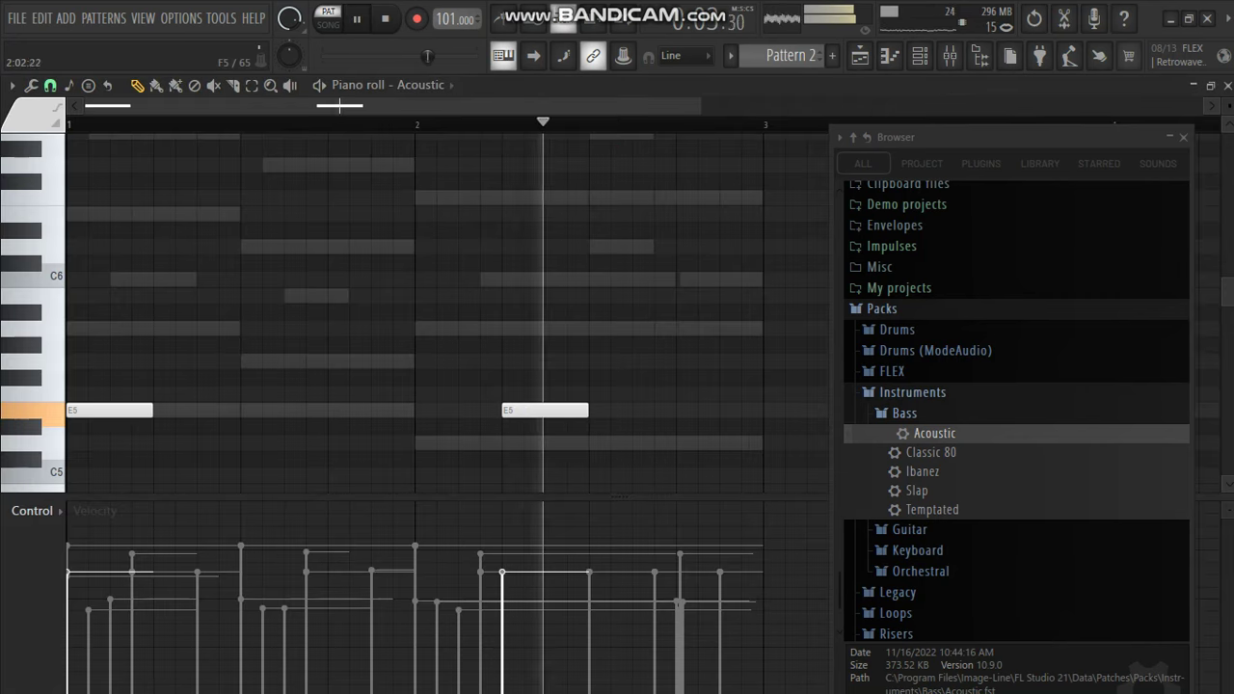
{"action": "left_click_drag", "start_coordinate": [531, 411], "coordinate": [443, 444]}
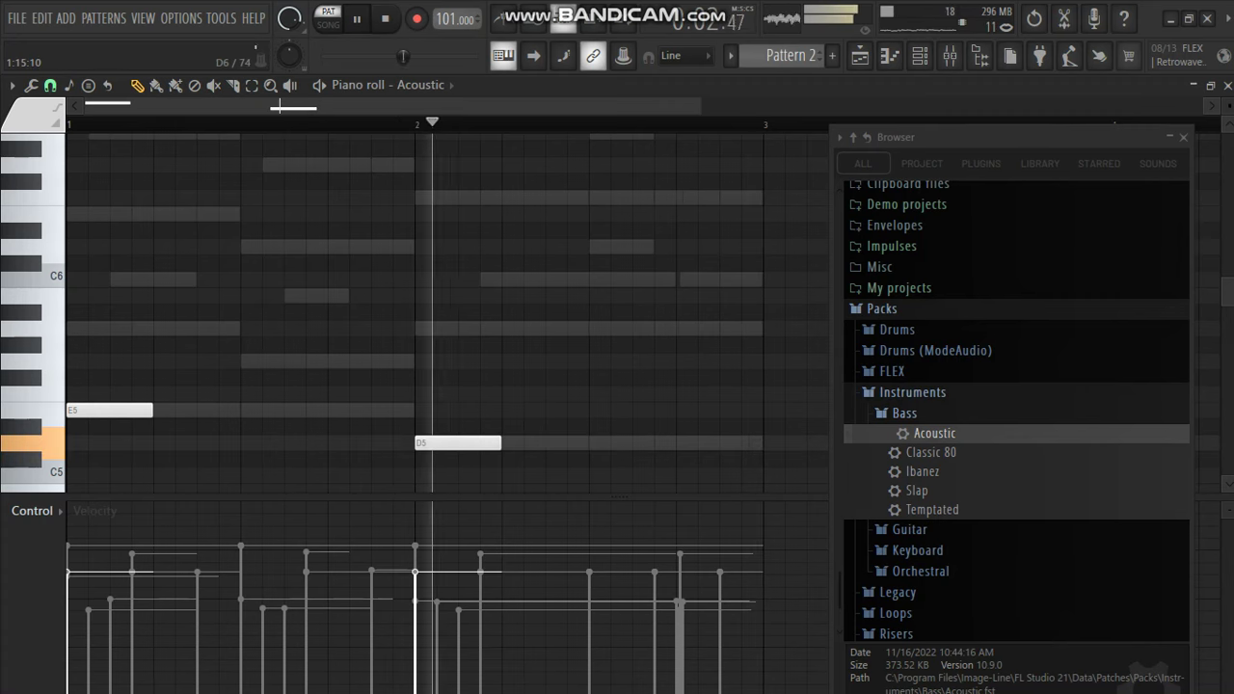
- Add one-step bass notes in bar 1: G5 on steps 11 and 13, B5 on step 14 and D6 on step 15
{"action": "left_click", "coordinate": [382, 247]}
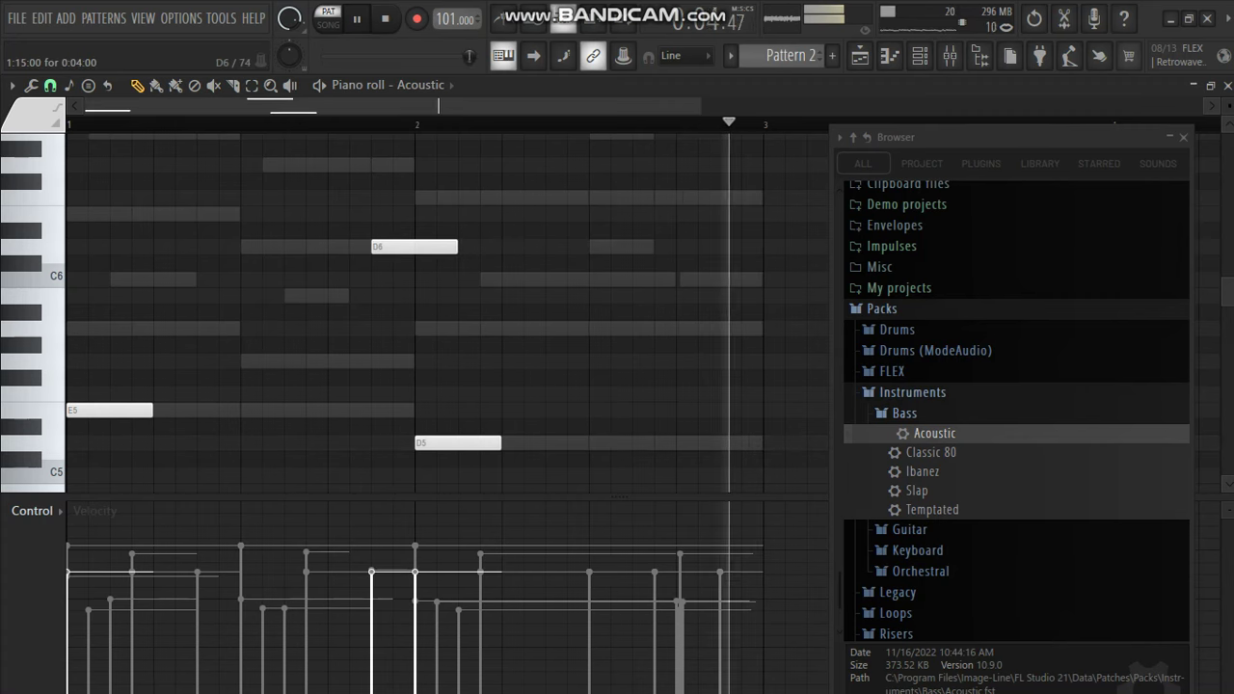
{"action": "left_click_drag", "start_coordinate": [456, 247], "coordinate": [359, 261]}
{"action": "left_click", "coordinate": [355, 295]}
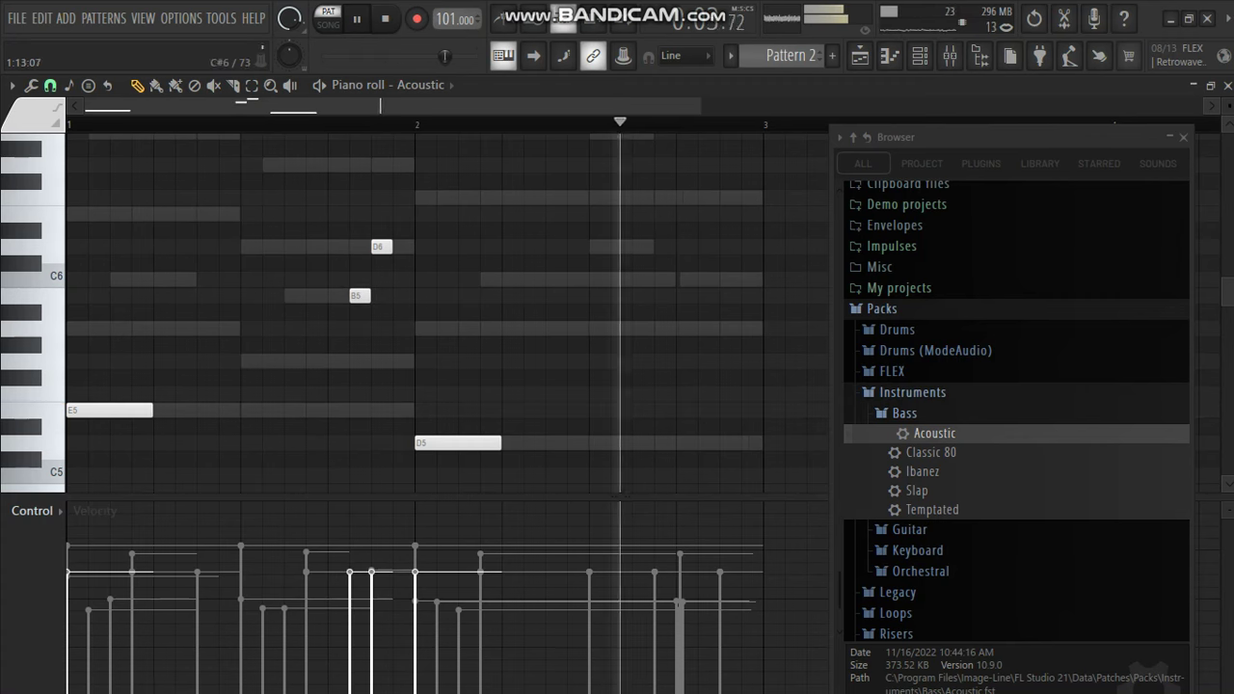
{"action": "left_click", "coordinate": [290, 361]}
{"action": "left_click", "coordinate": [334, 360]}
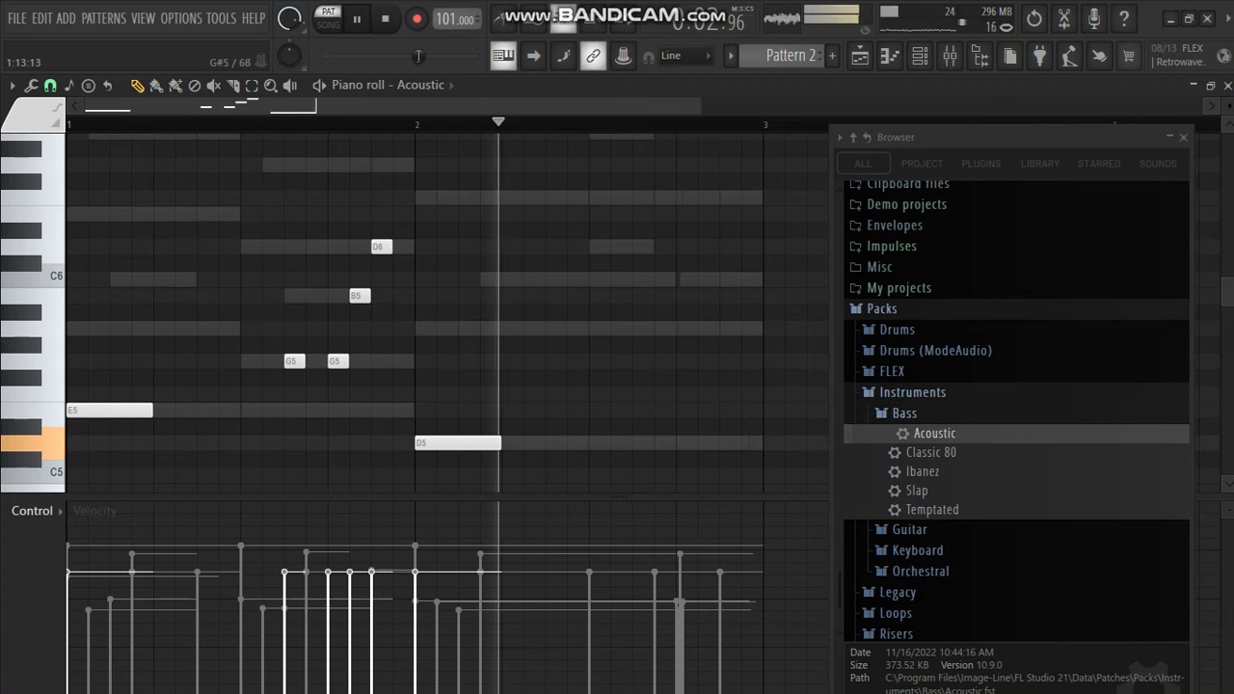
- Replace the D6 and B5 bass notes with a one-step E5 on the fifteenth step of bar 1
{"action": "right_click", "coordinate": [381, 246]}
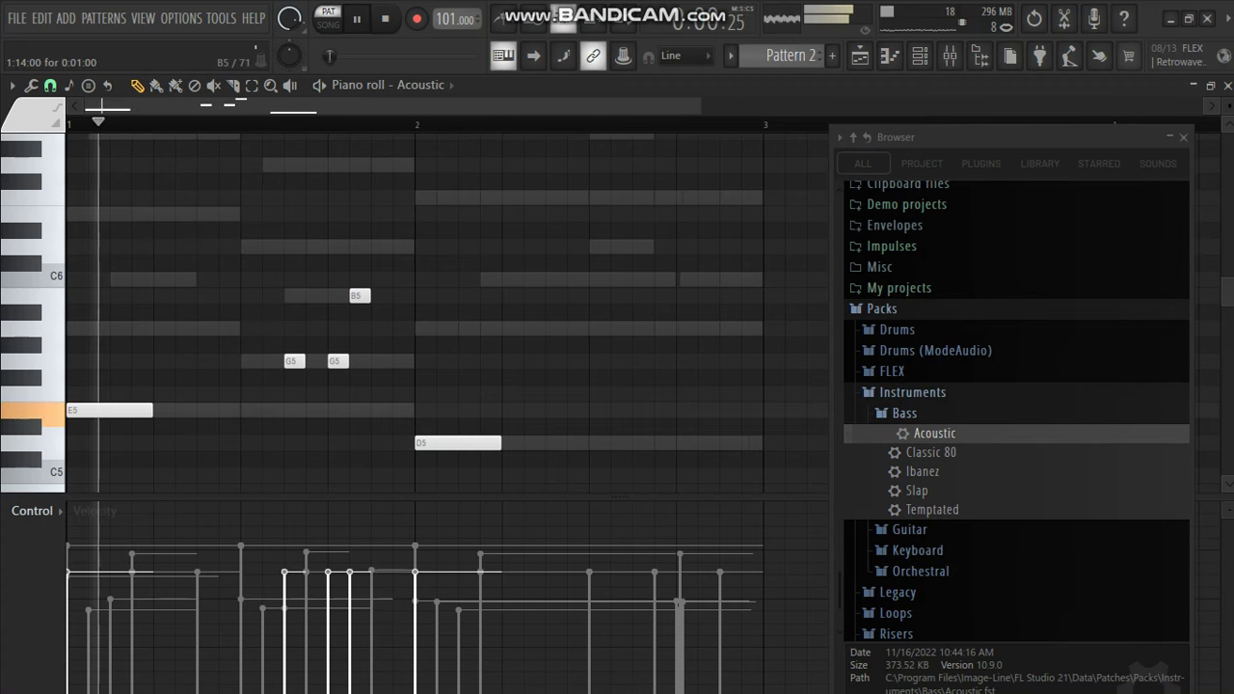
{"action": "right_click", "coordinate": [358, 295]}
{"action": "left_click", "coordinate": [378, 411]}
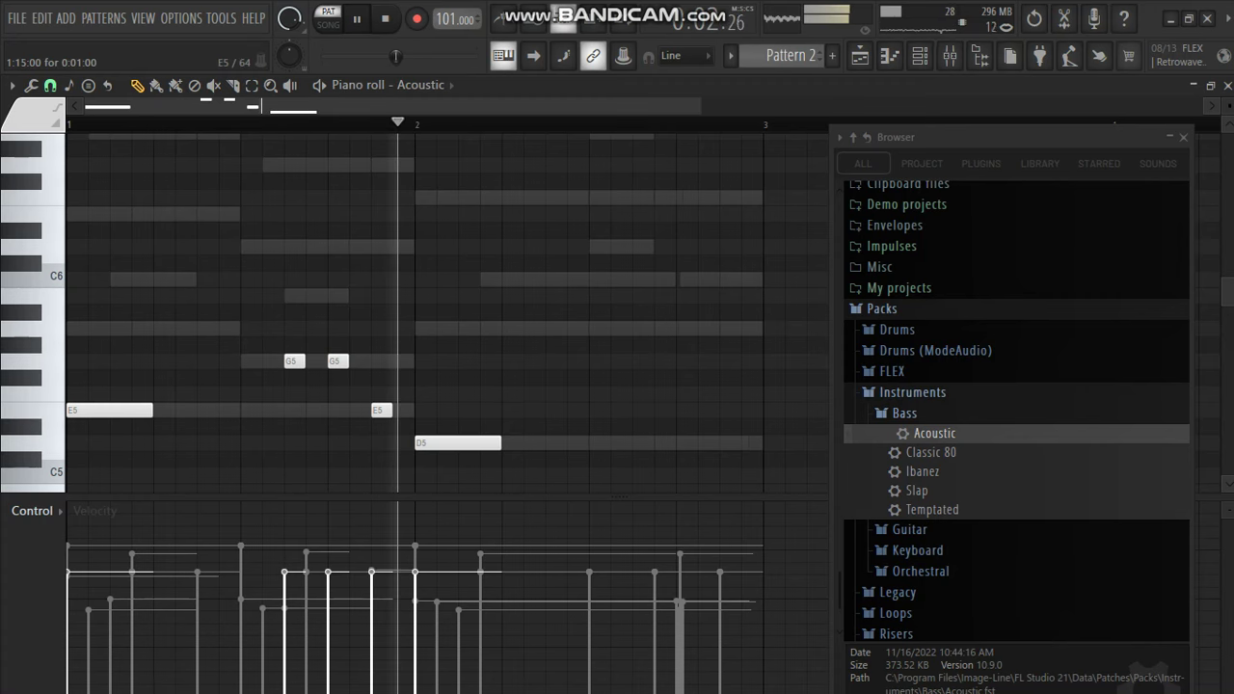
- Replace the E5 on step 15 of bar 1 with a two-step E5 on step 7, and raise all bass note velocities to maximum
{"action": "left_click_drag", "start_coordinate": [380, 410], "coordinate": [359, 411]}
{"action": "right_click", "coordinate": [360, 411]}
{"action": "left_click", "coordinate": [206, 410]}
{"action": "left_click_drag", "start_coordinate": [216, 411], "coordinate": [237, 411]}
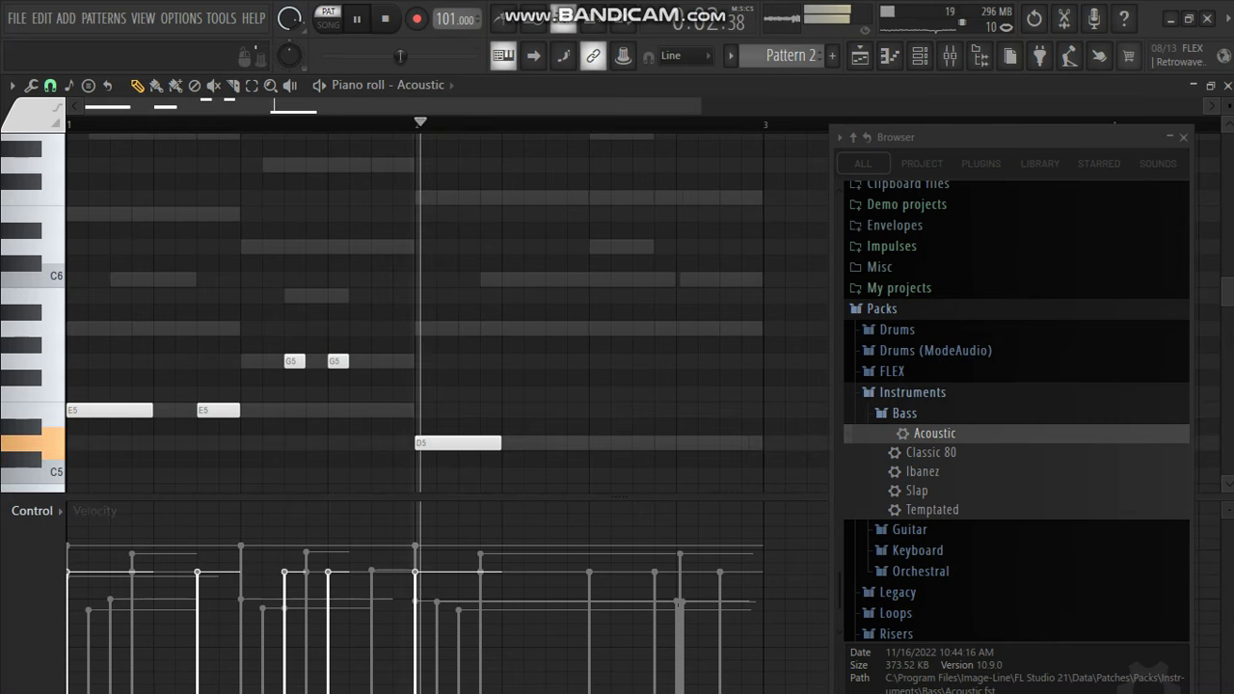
{"action": "left_click_drag", "start_coordinate": [69, 506], "coordinate": [617, 498]}
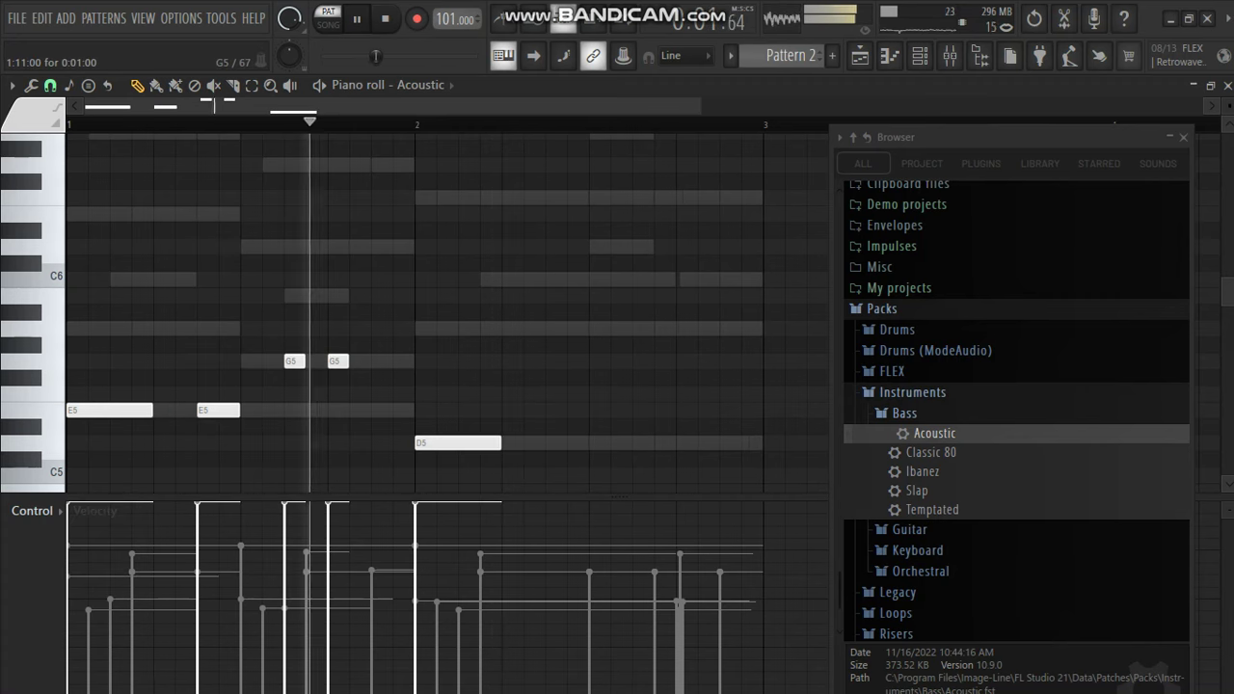
- Replace bar 1's E5 on step 7 and G5 on step 11 with a two-step D6 on step 11, and lengthen the step-13 G5 to two steps
{"action": "right_click", "coordinate": [293, 362]}
{"action": "right_click", "coordinate": [225, 411]}
{"action": "key", "text": "space"}
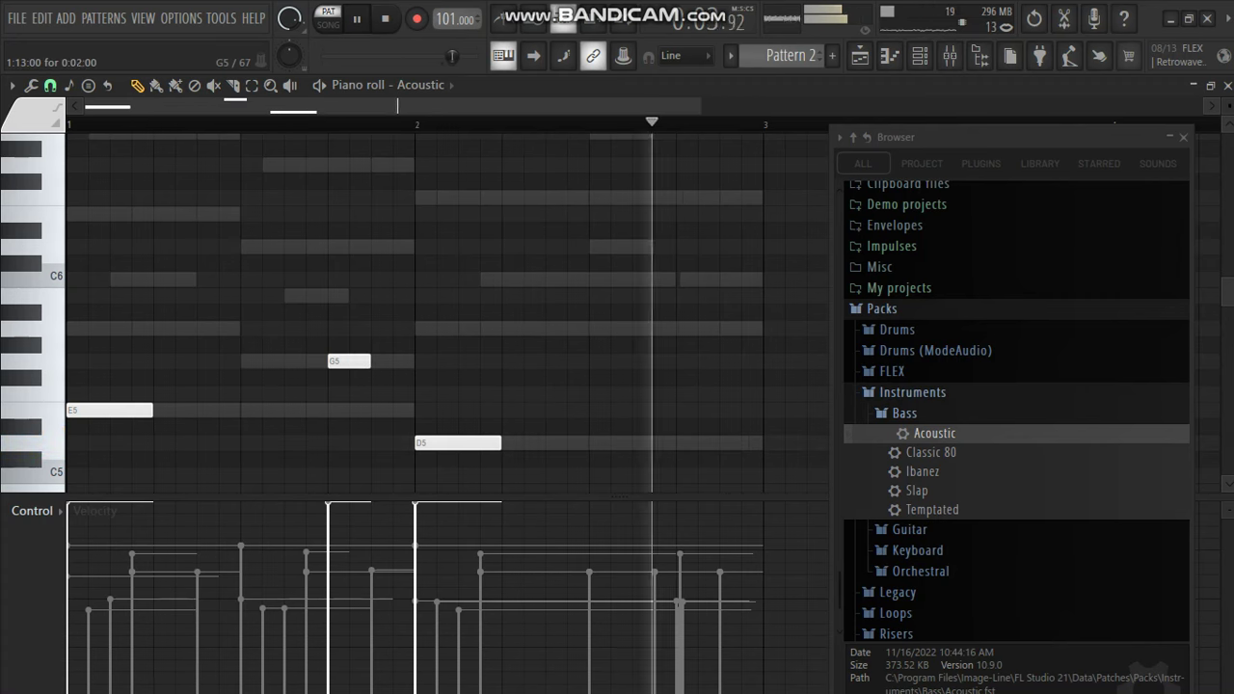
{"action": "left_click", "coordinate": [294, 410]}
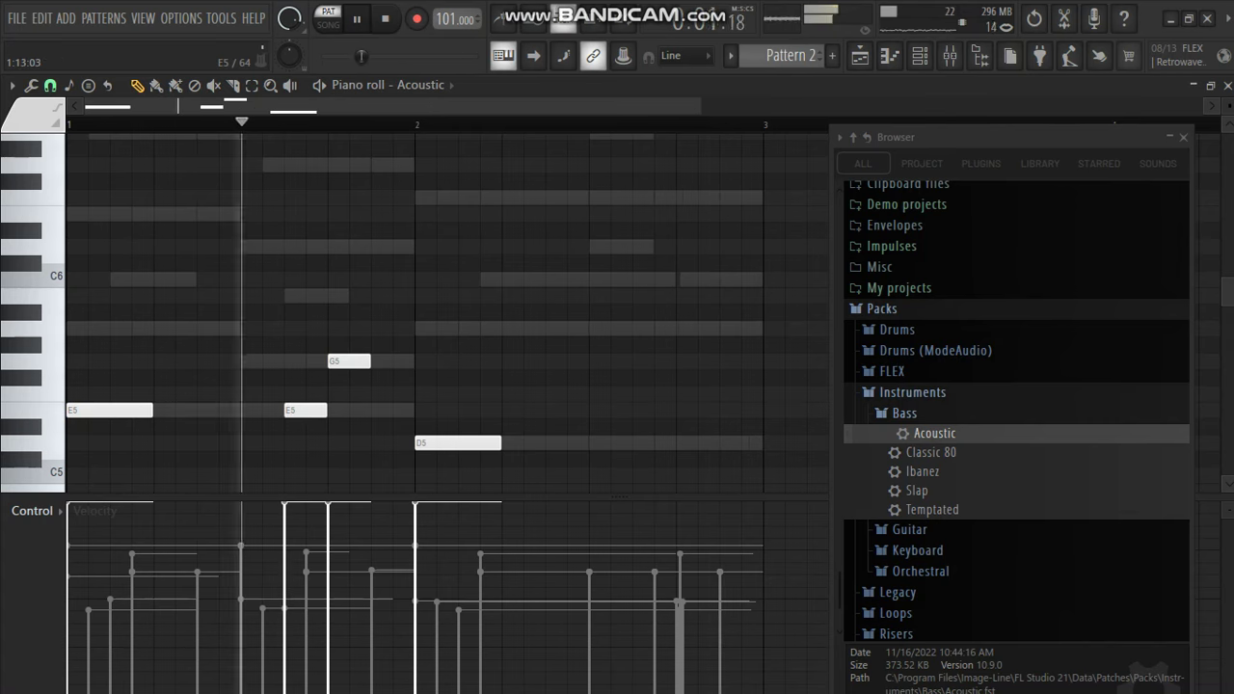
{"action": "left_click_drag", "start_coordinate": [294, 410], "coordinate": [294, 246]}
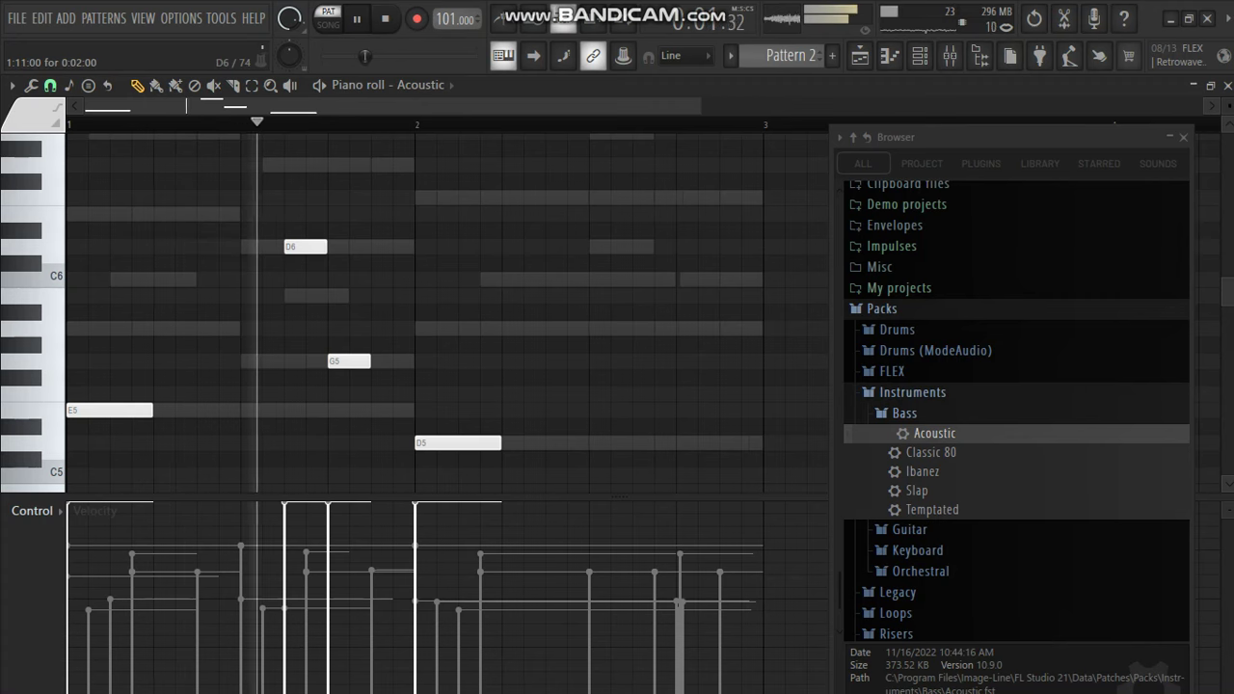
{"action": "left_click", "coordinate": [380, 296]}
{"action": "left_click_drag", "start_coordinate": [412, 296], "coordinate": [395, 305]}
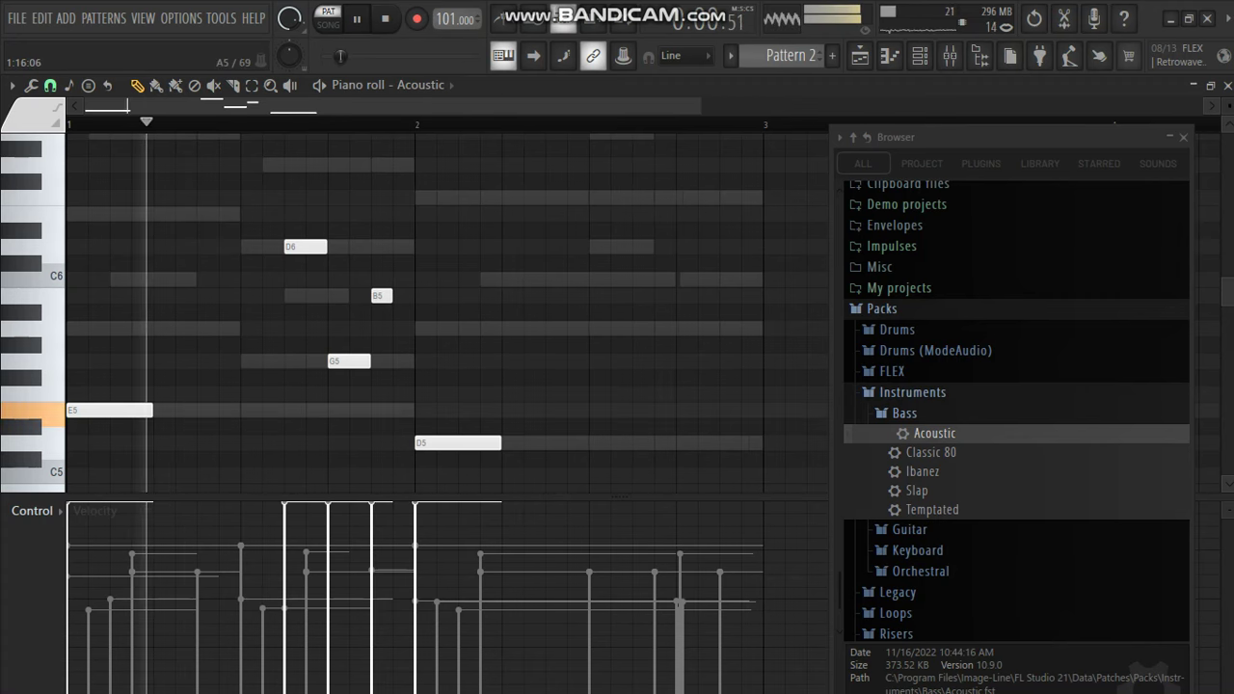
{"action": "left_click", "coordinate": [400, 329]}
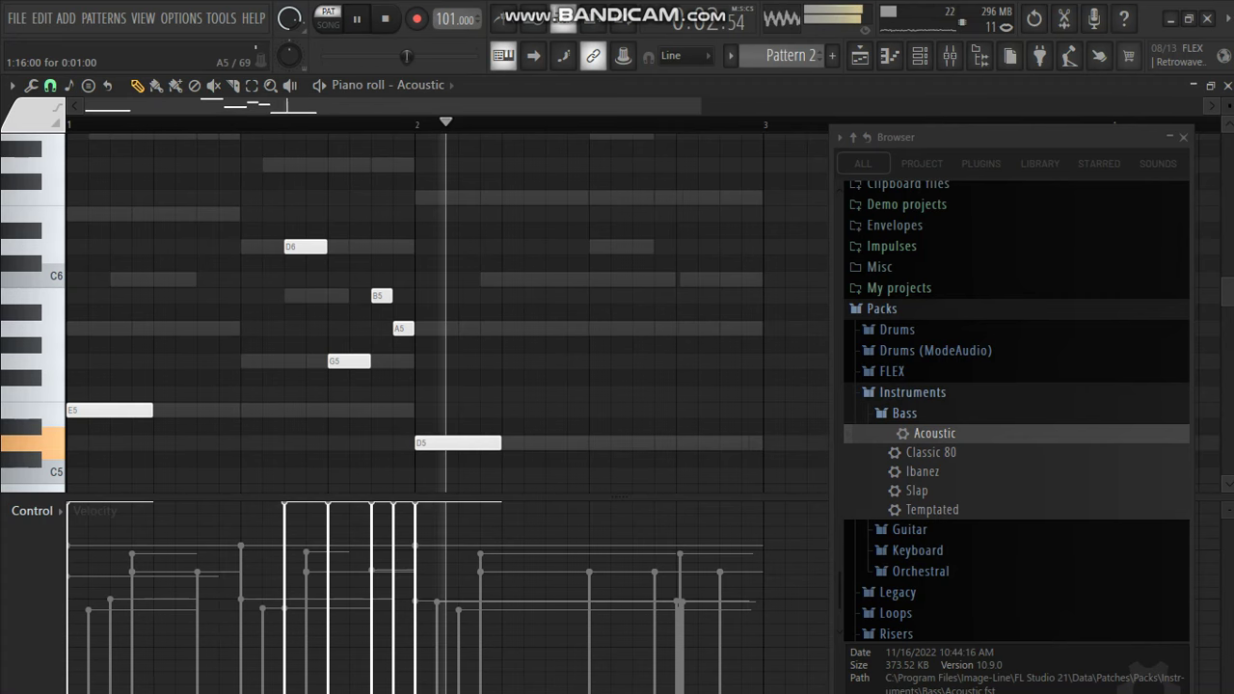
{"action": "right_click", "coordinate": [382, 297]}
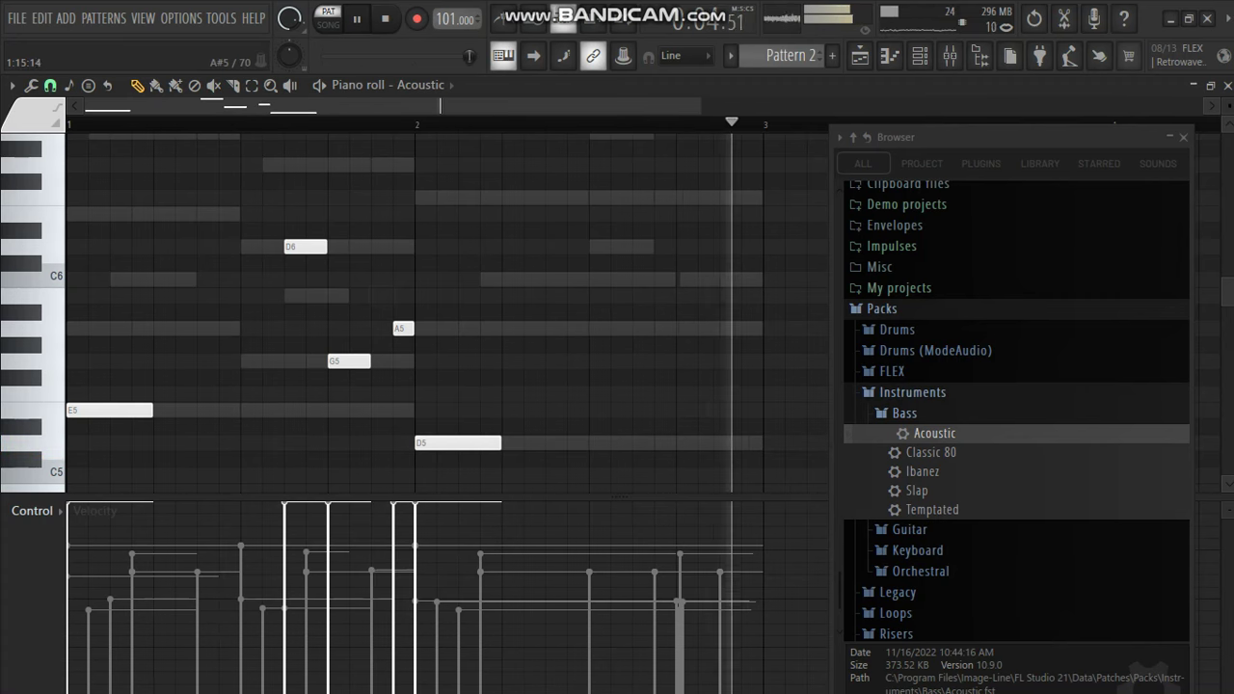
{"action": "right_click", "coordinate": [403, 328]}
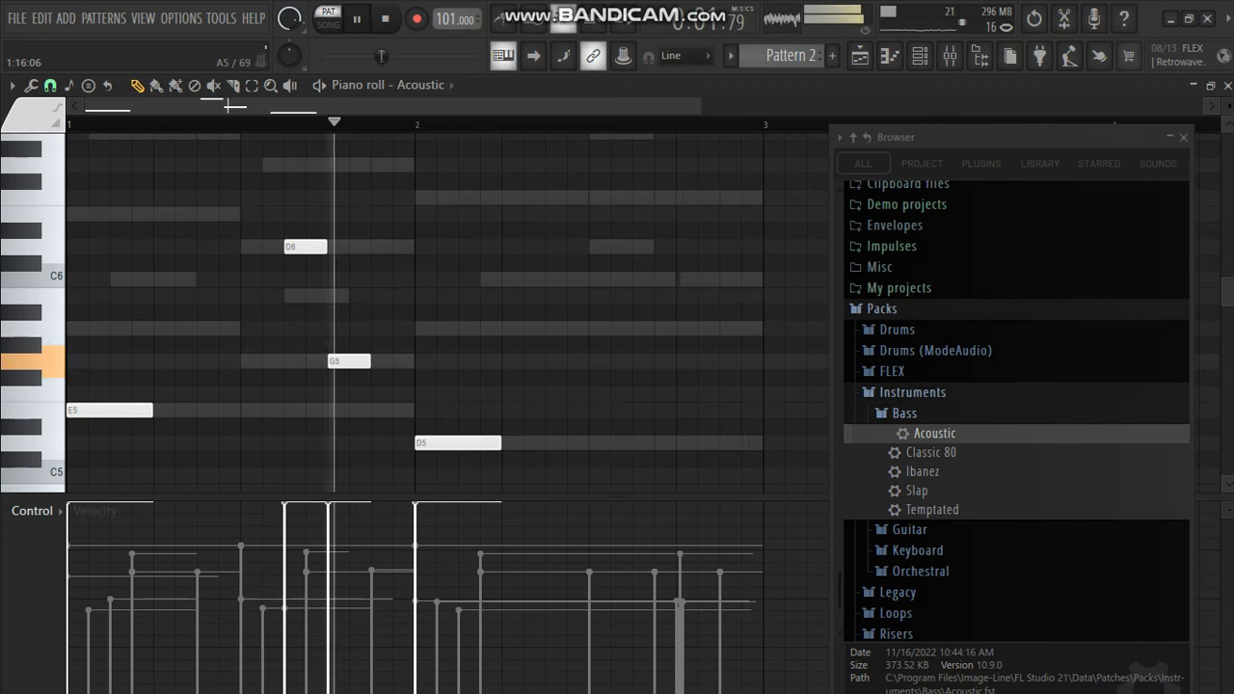
- Add two-step G6 and G5 bass notes together on step 9 of bar 1
{"action": "left_click", "coordinate": [253, 165]}
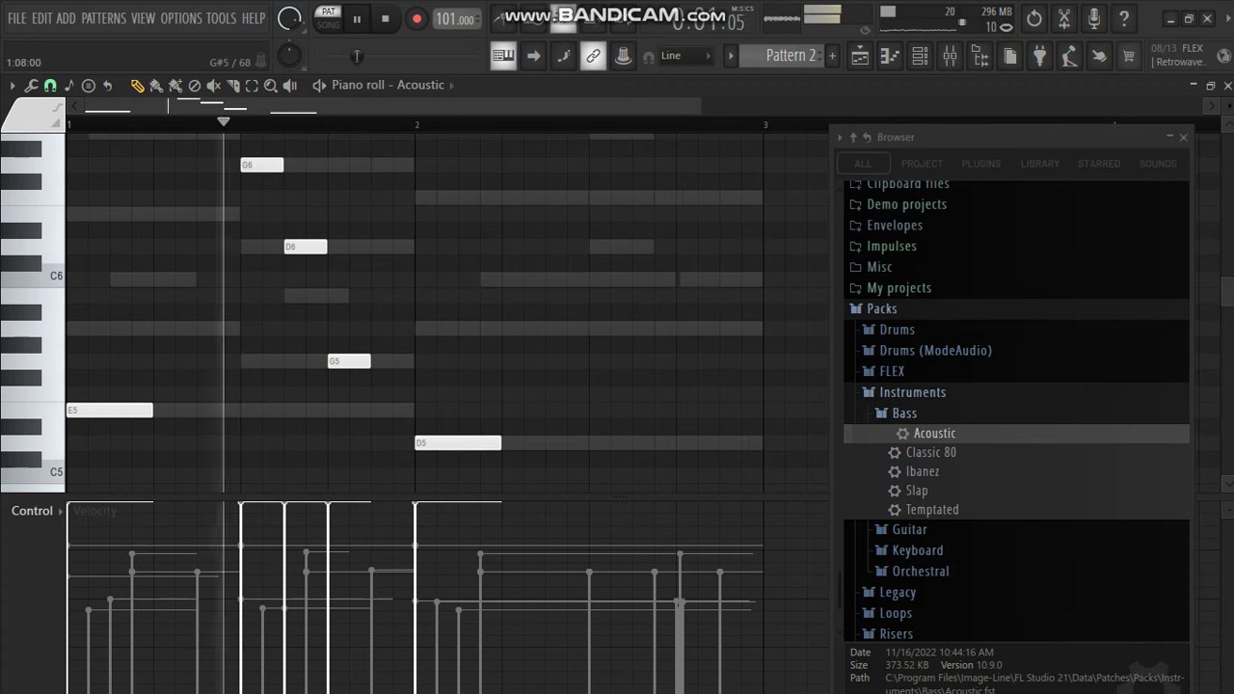
{"action": "left_click_drag", "start_coordinate": [270, 361], "coordinate": [253, 360]}
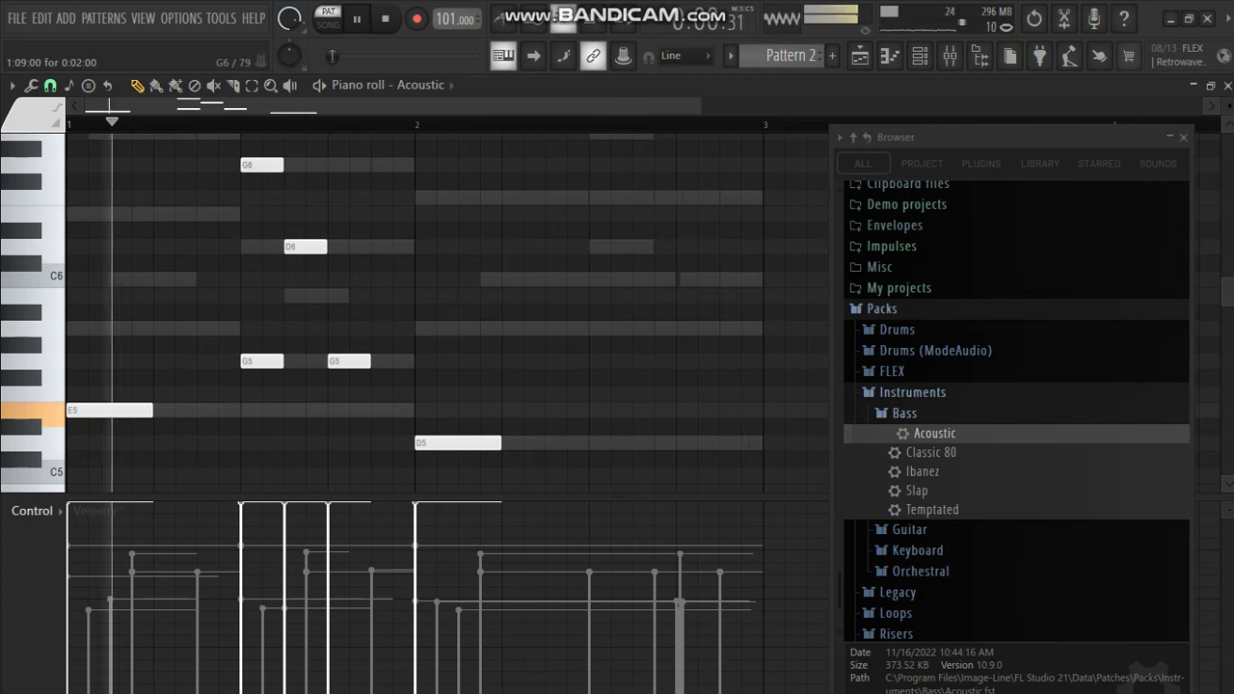